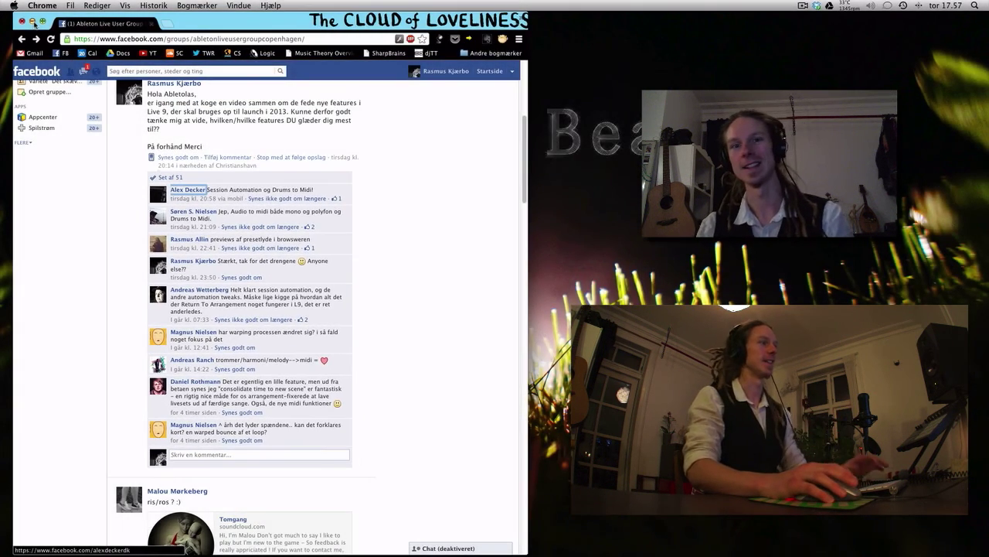
Minimize the Chrome window, switch to the Ableton Live set and select the 1 Audio track
click(33, 22)
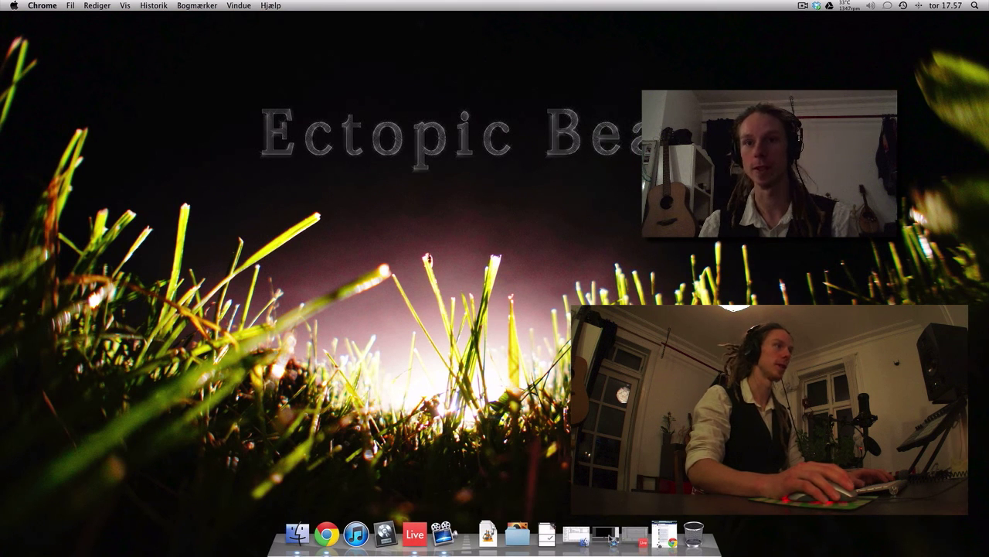
click(634, 536)
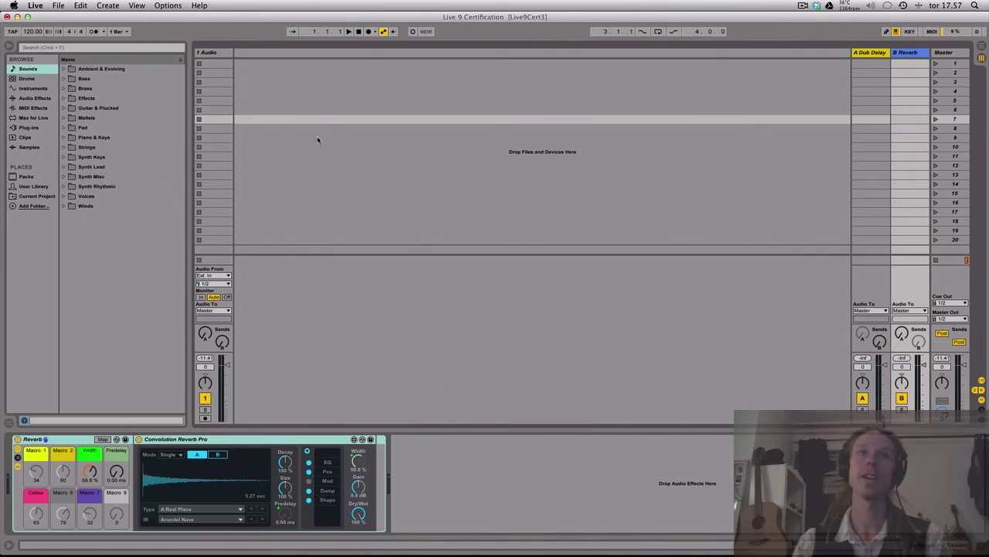
click(222, 53)
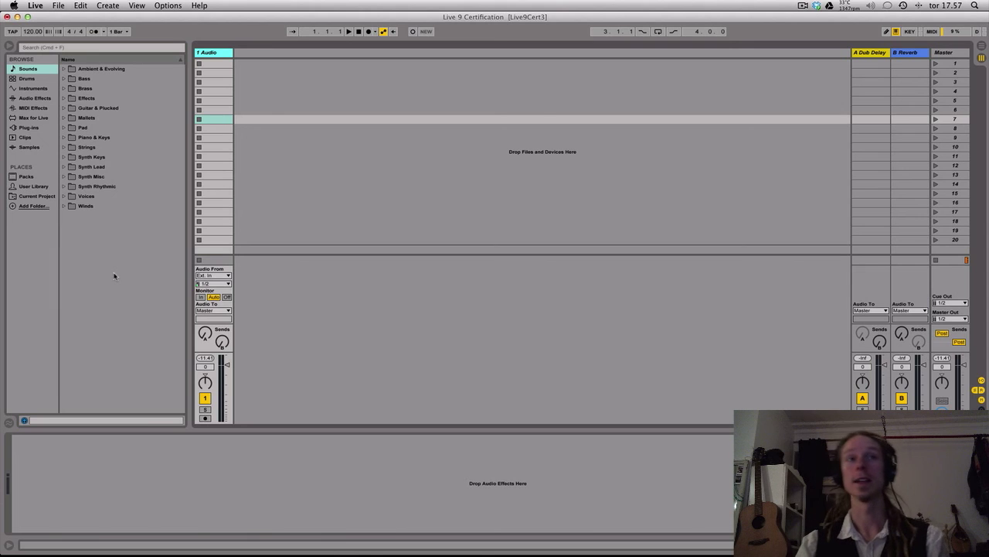
Audition mallet sounds in the browser's Sounds category, including Bright Marimba, Classic Bell2 Muffled Bells, Brushed Bell Hits Bells and Haunted Bell, and collapse the Mallets folder
click(34, 70)
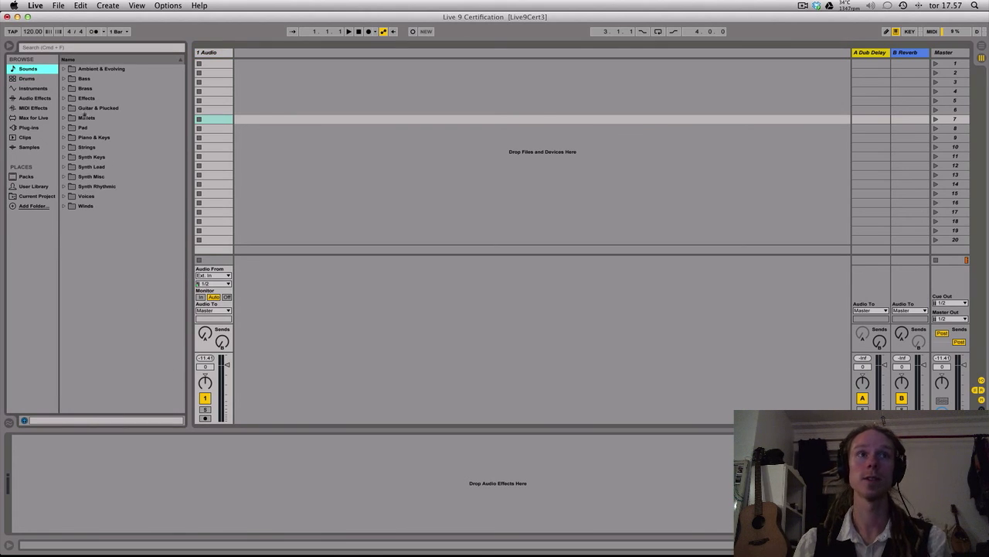
click(64, 119)
click(119, 255)
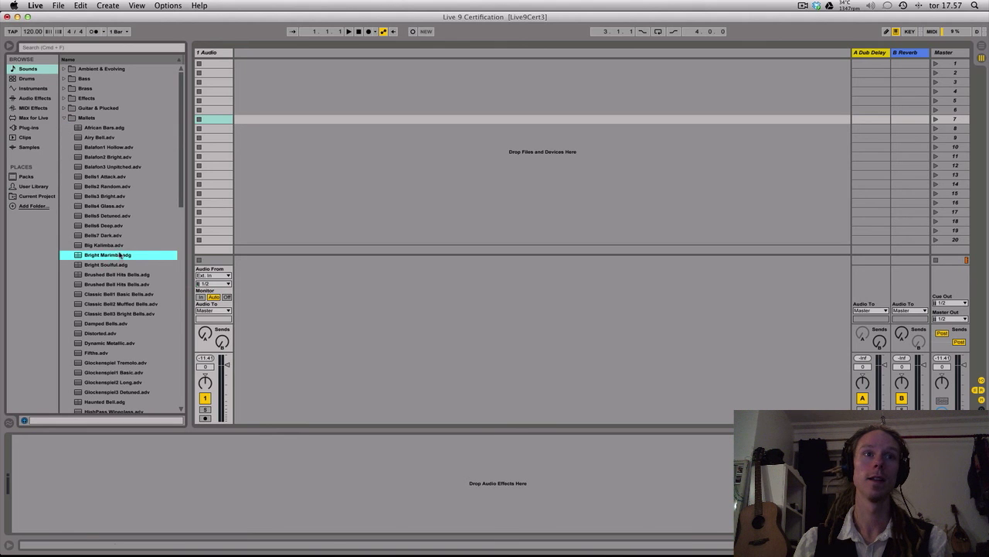
click(122, 305)
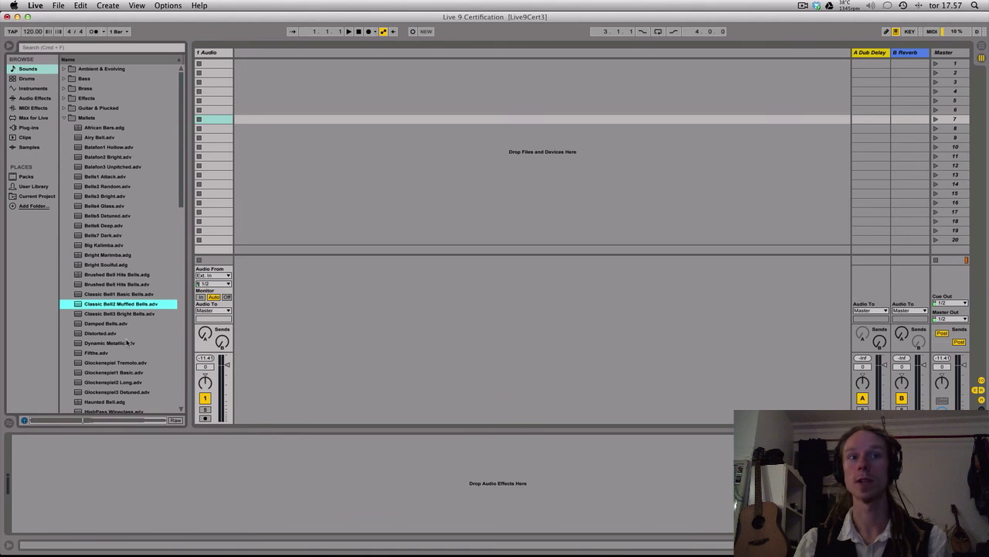
click(107, 285)
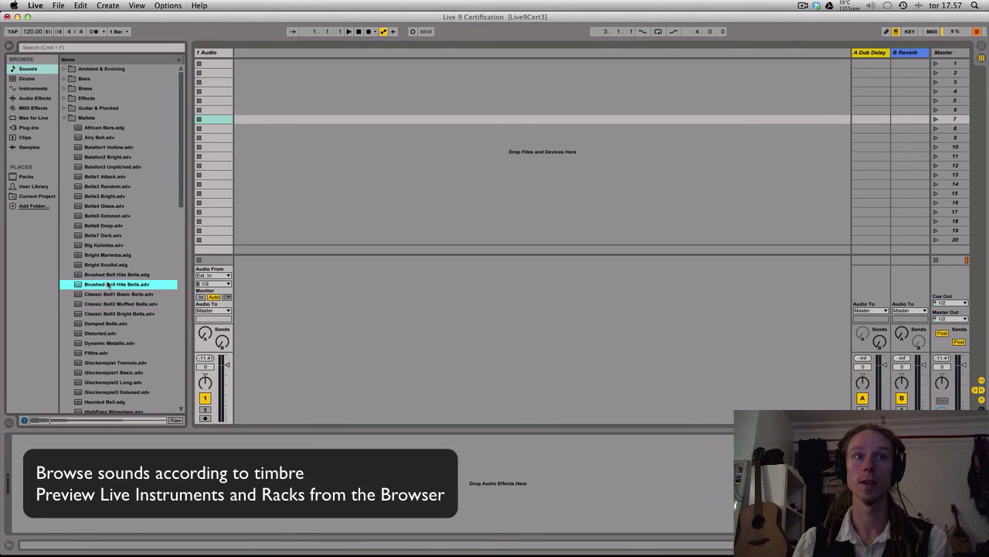
click(110, 275)
scroll(110, 278, down, 3)
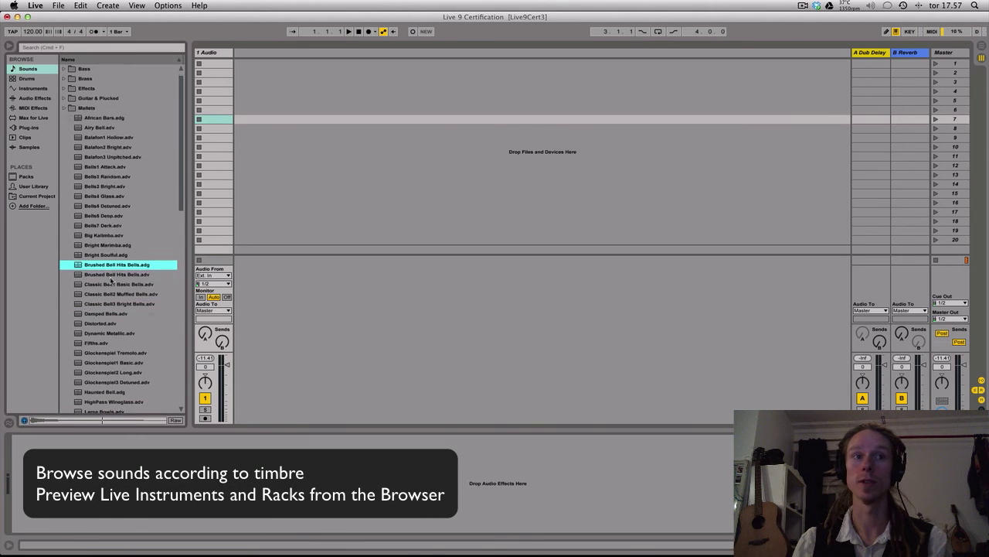
click(108, 362)
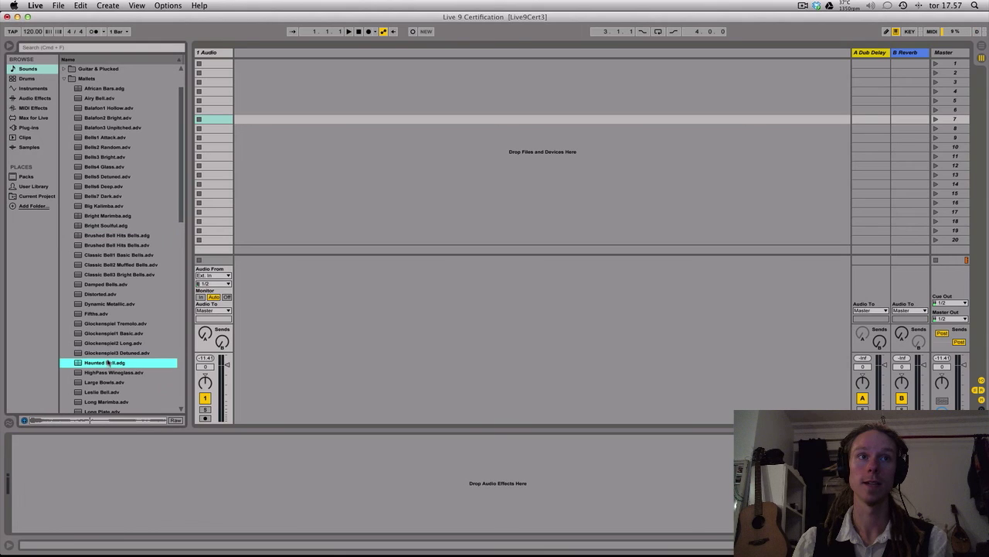
click(64, 79)
click(128, 159)
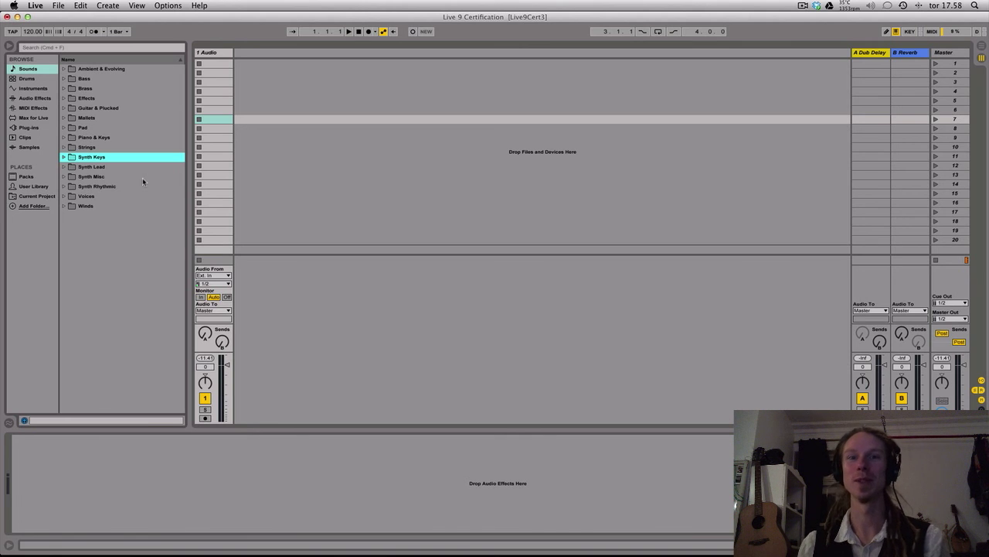
Search the browser for "hip hop", audition the results and load Hip-hop Congos-100bpm.aif onto a new audio track
key(super+f)
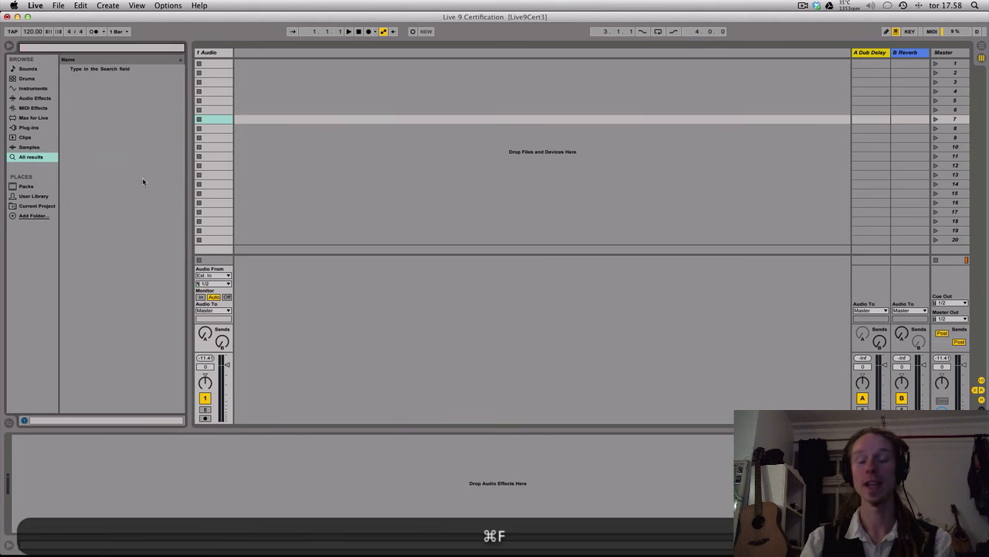
text(hip hop)
key(Down)
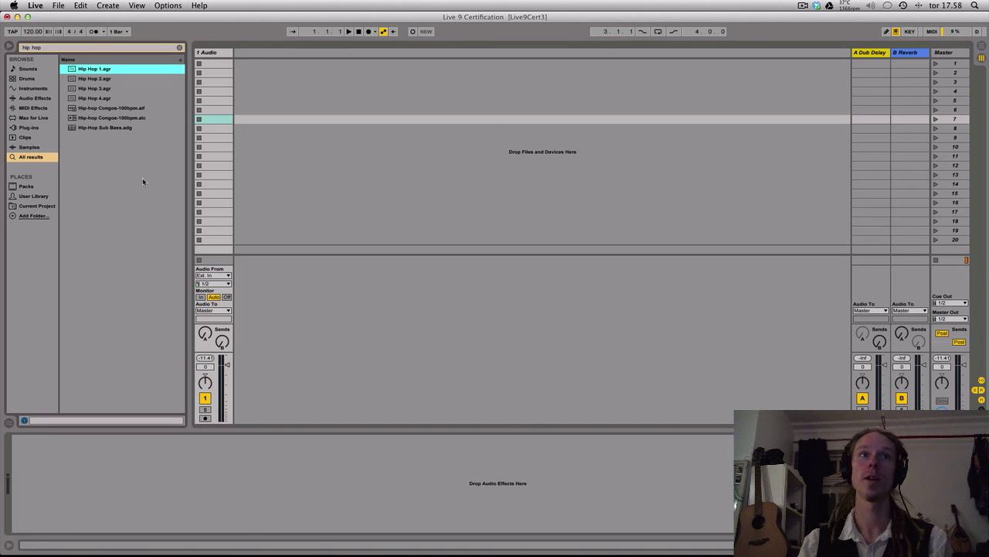
key(Down)
key(Down)
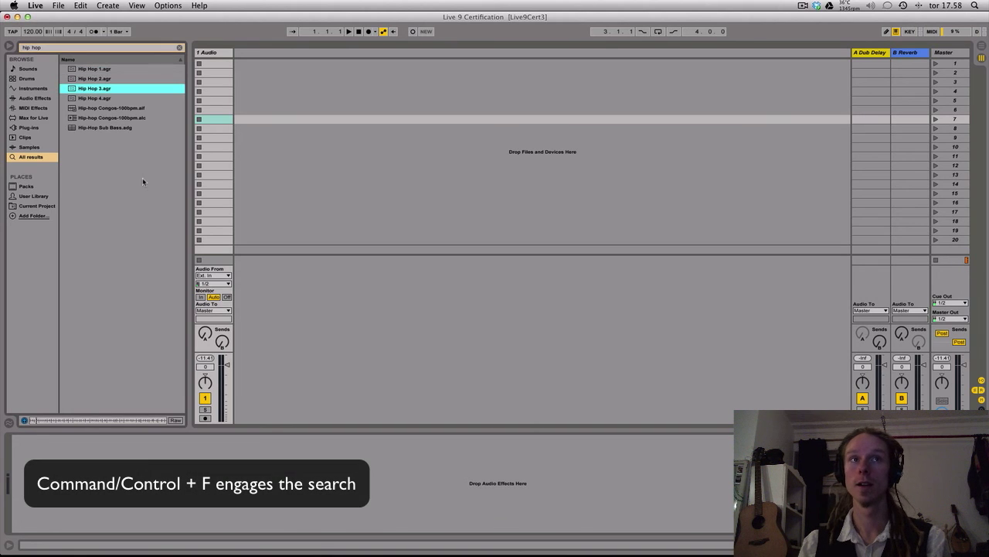
key(Down)
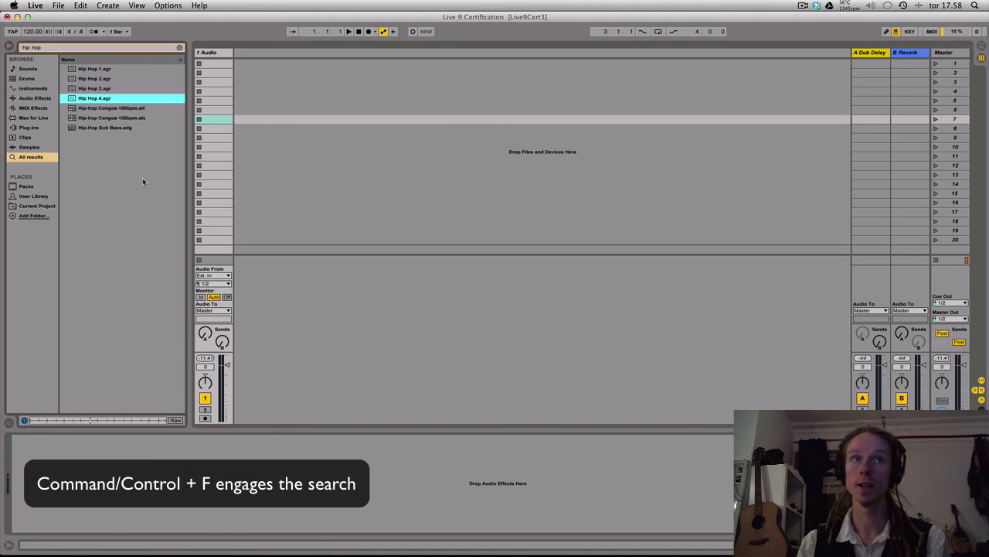
key(Down)
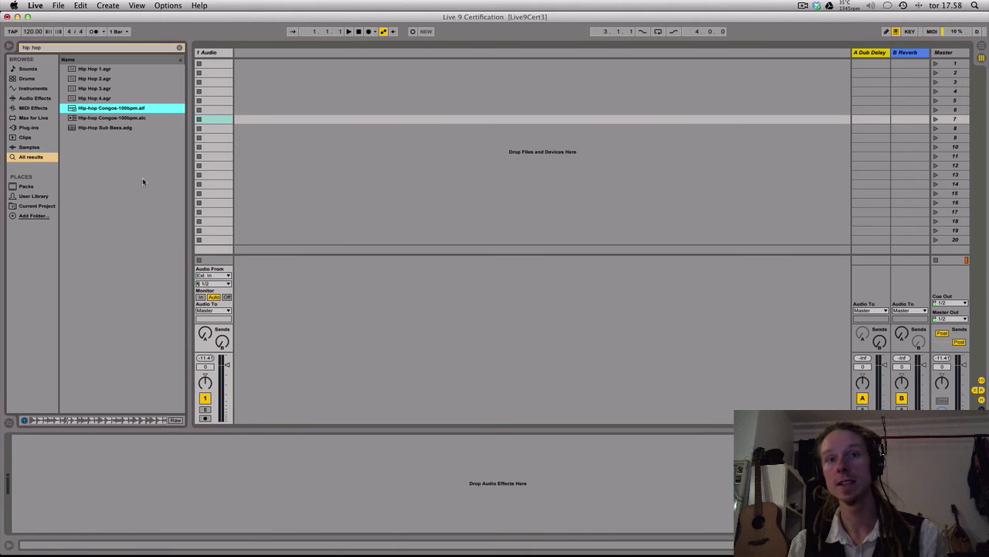
key(Return)
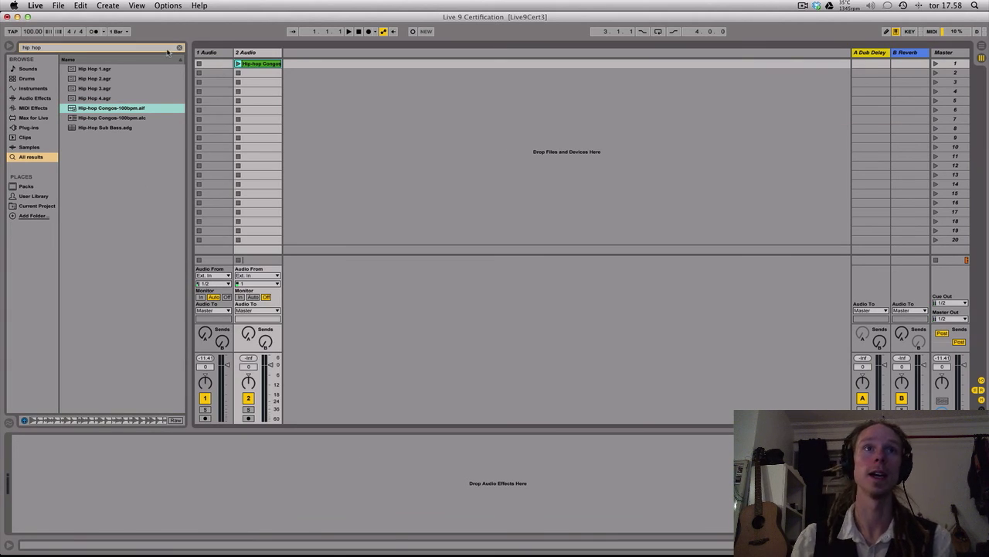
Launch the Hip-hop Congos clip and lower its track volume to -8.0 dB
click(239, 64)
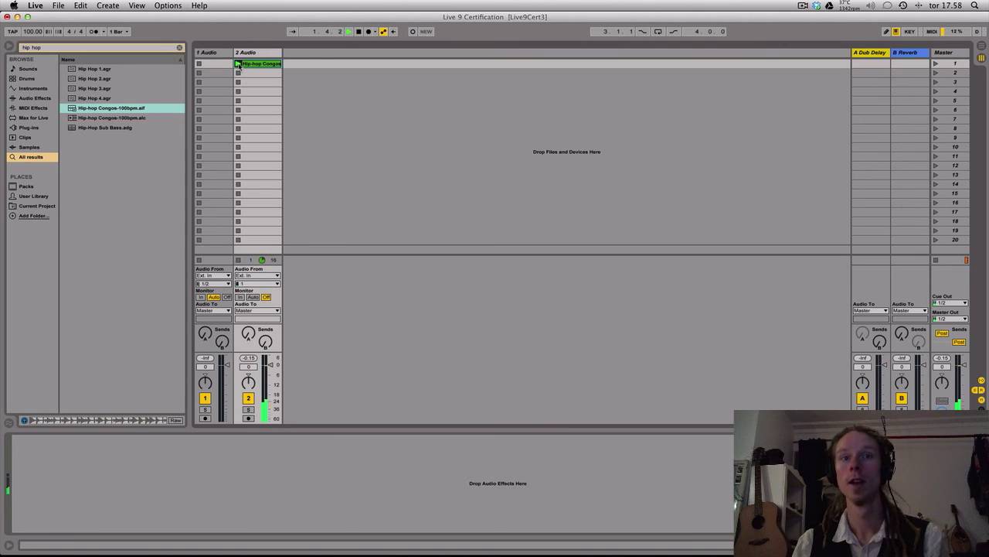
drag(270, 363, 270, 369)
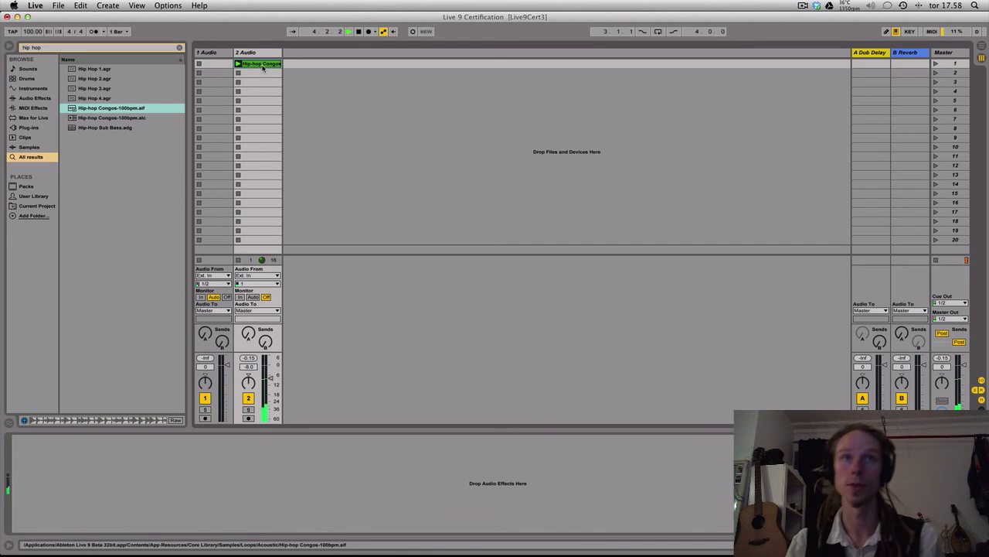
Clear the browser search and set the song tempo to 105 BPM
click(179, 48)
click(34, 32)
text(1)
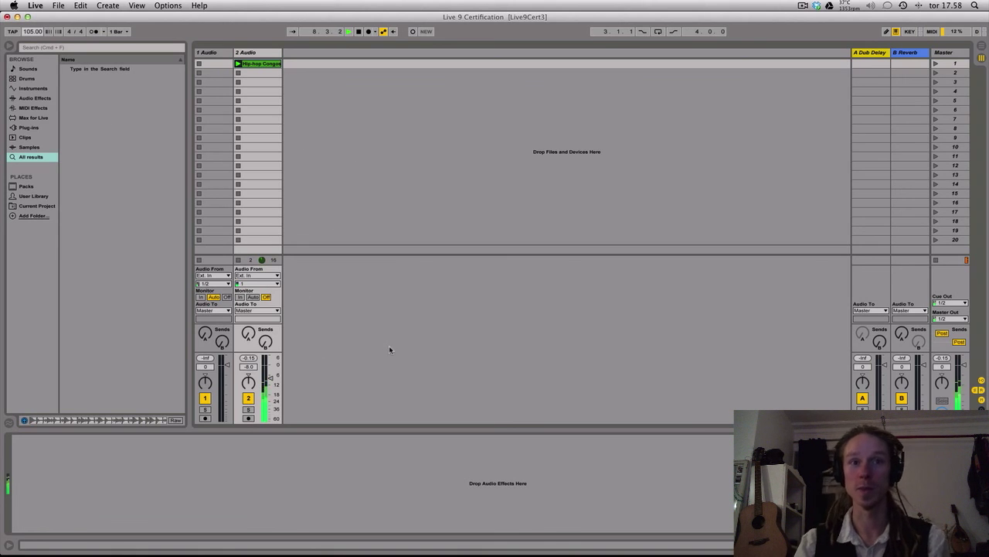
Search the browser for "reggaeton" and load Reggaeton-105bpm .aif onto a new audio track
key(super+f)
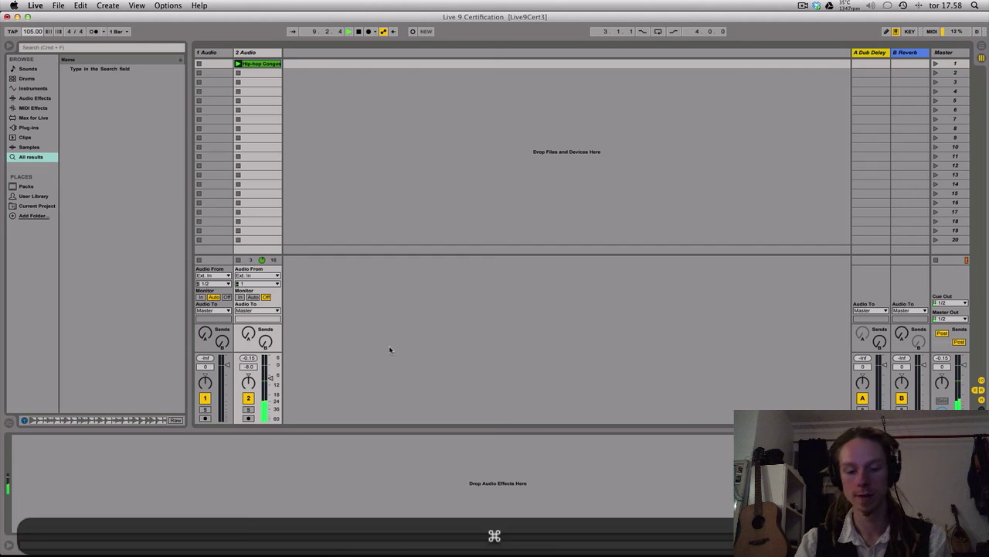
text(re)
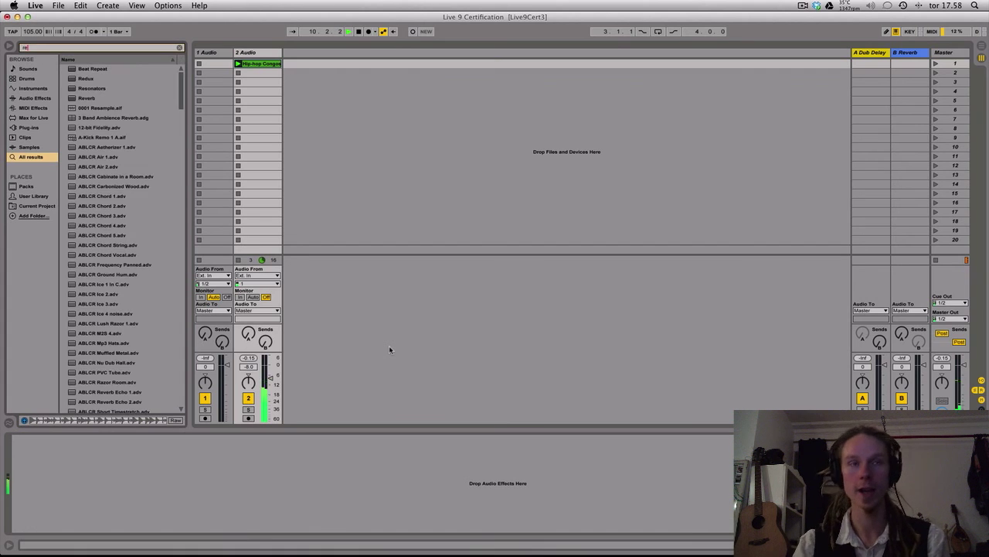
text(ggaeton)
key(Down)
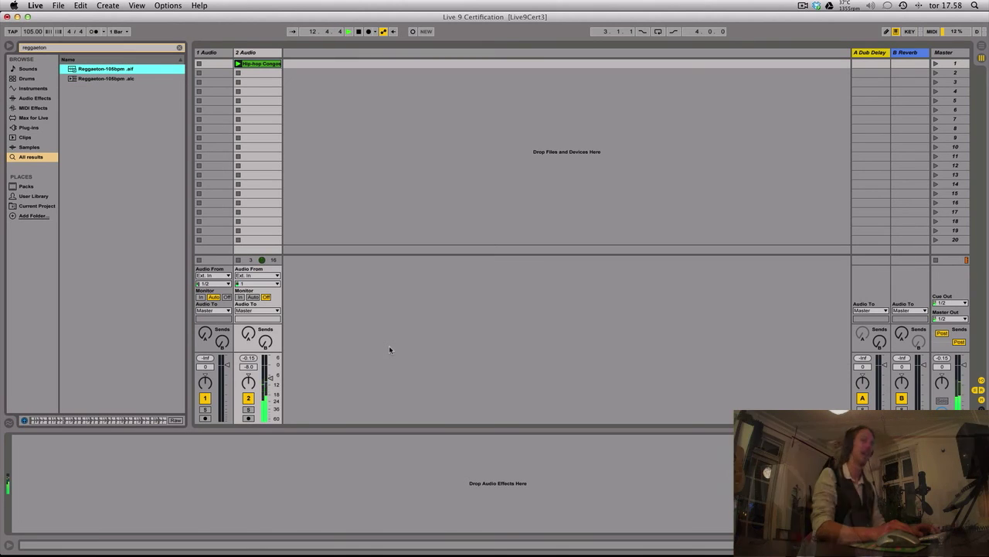
key(Return)
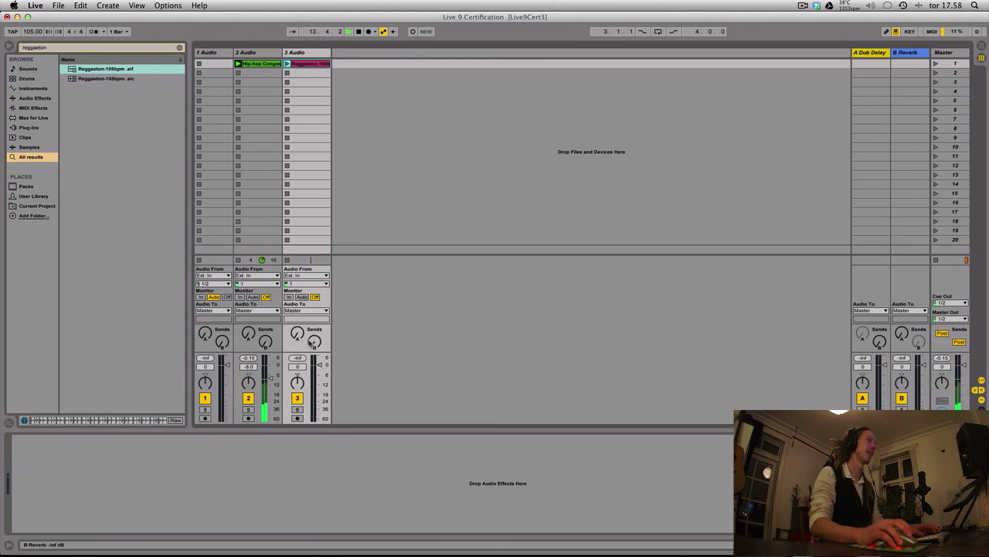
With the Reggaeton clip playing, lower its track volume to -7.6 dB and clear the browser search
drag(319, 371, 319, 381)
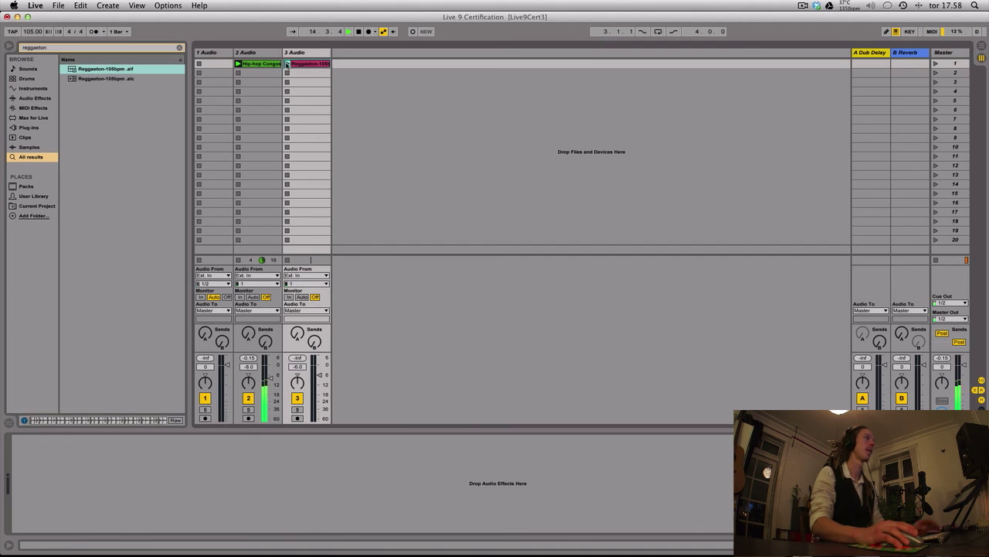
click(180, 48)
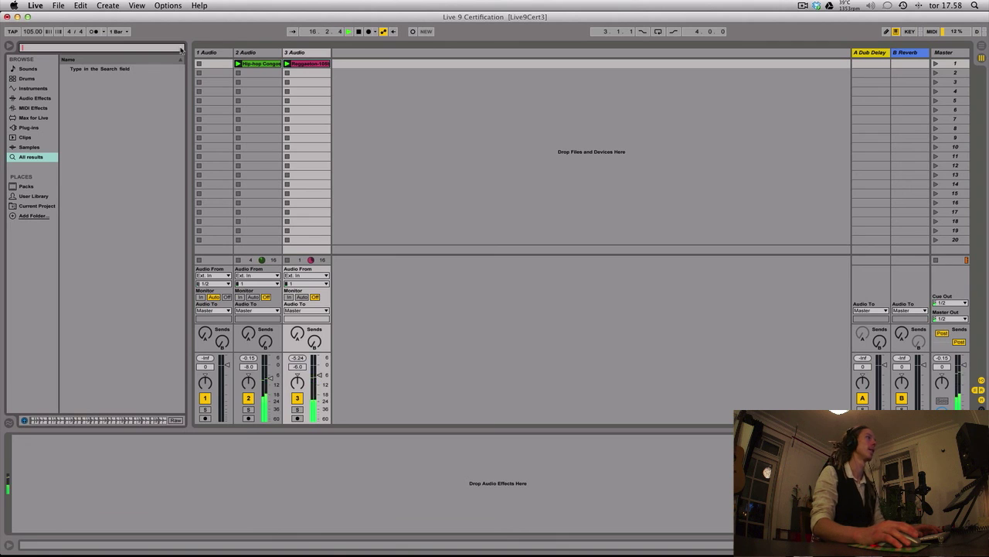
drag(319, 373, 319, 376)
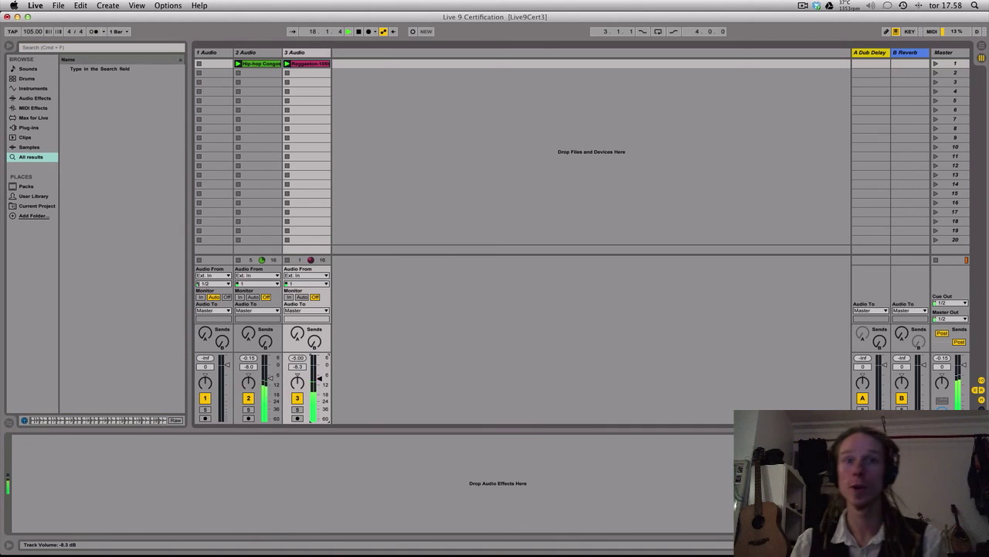
Rename the Hip-hop Congos track "# Congas" and colour it orange
click(259, 53)
key(cmd+r)
text(# Conga)
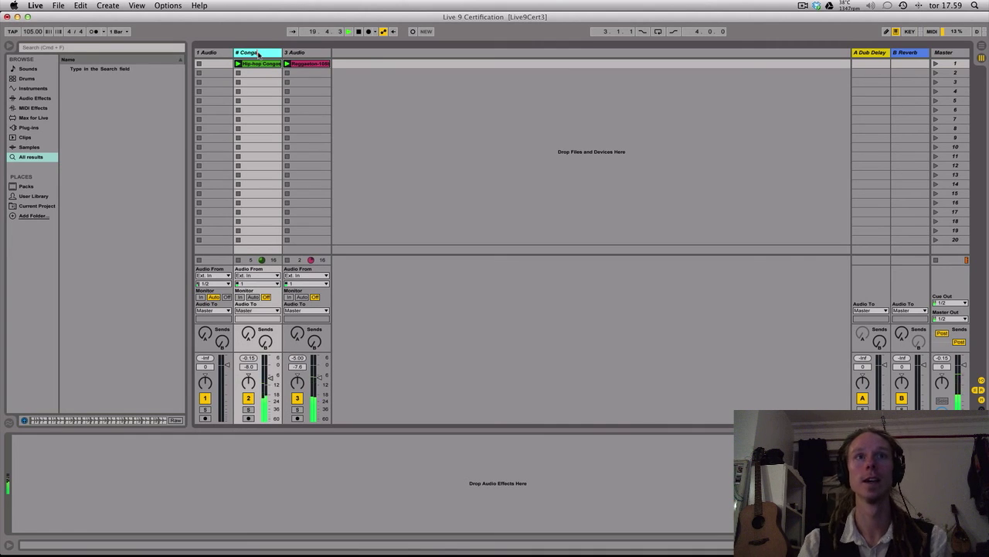
right_click(259, 53)
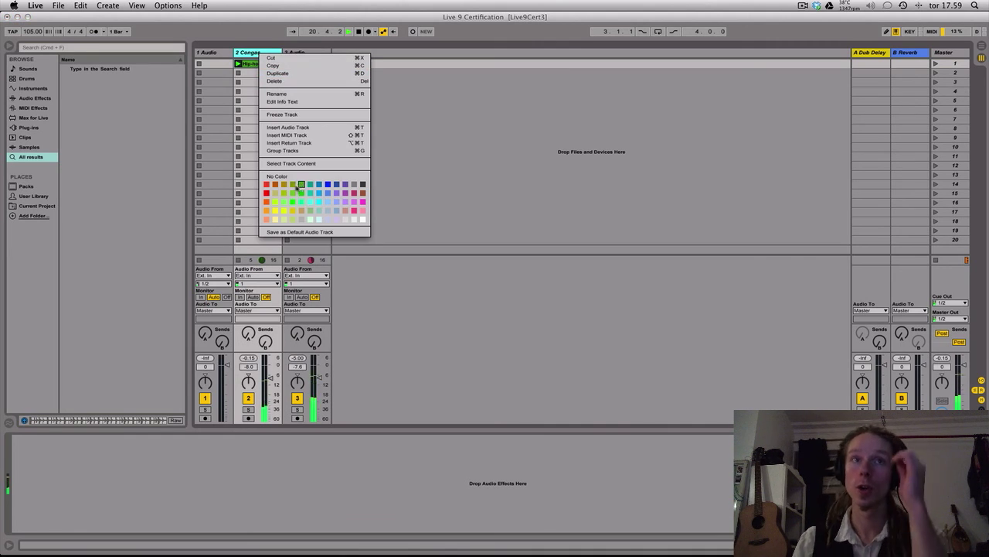
click(273, 209)
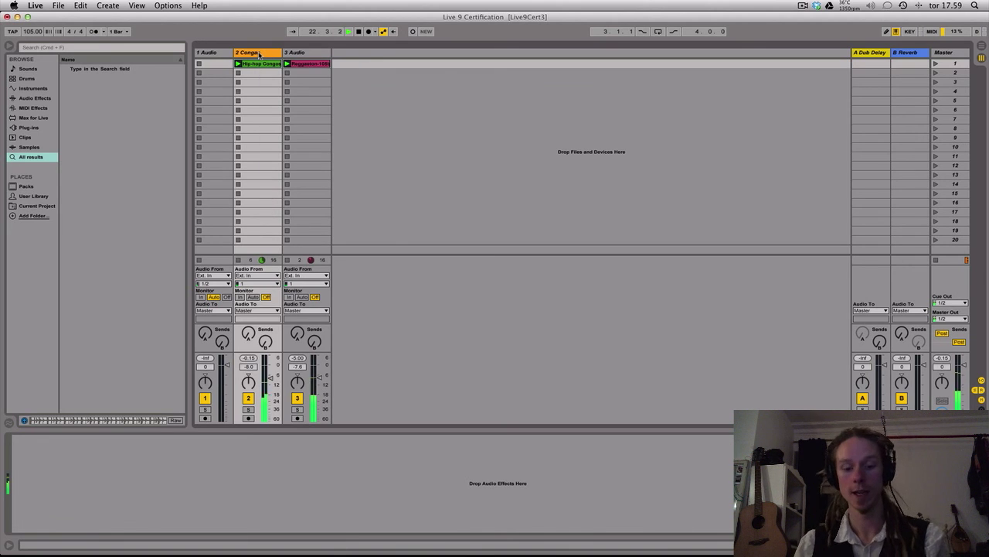
Search the browser for "eq" and load EQ Eight onto the Congas track
key(super+f)
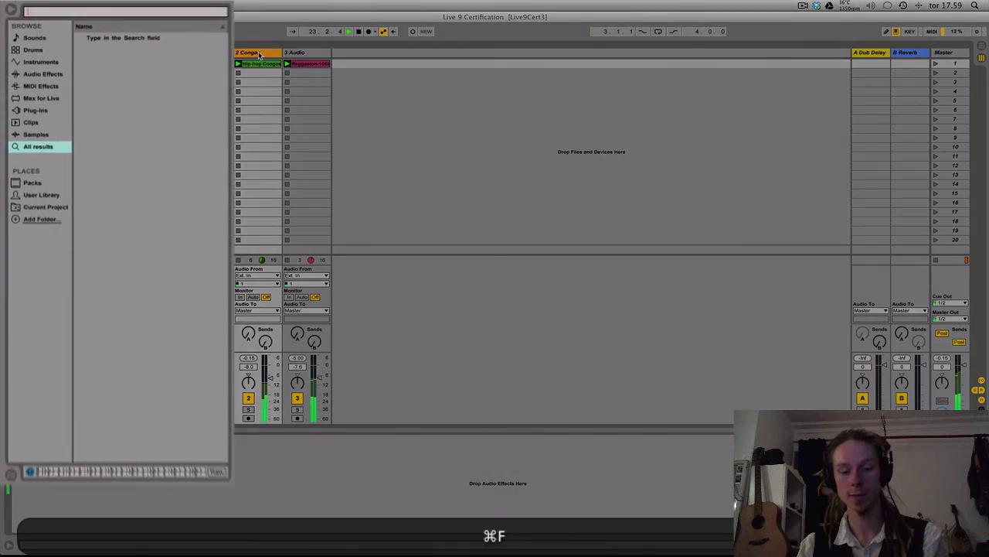
text(eq)
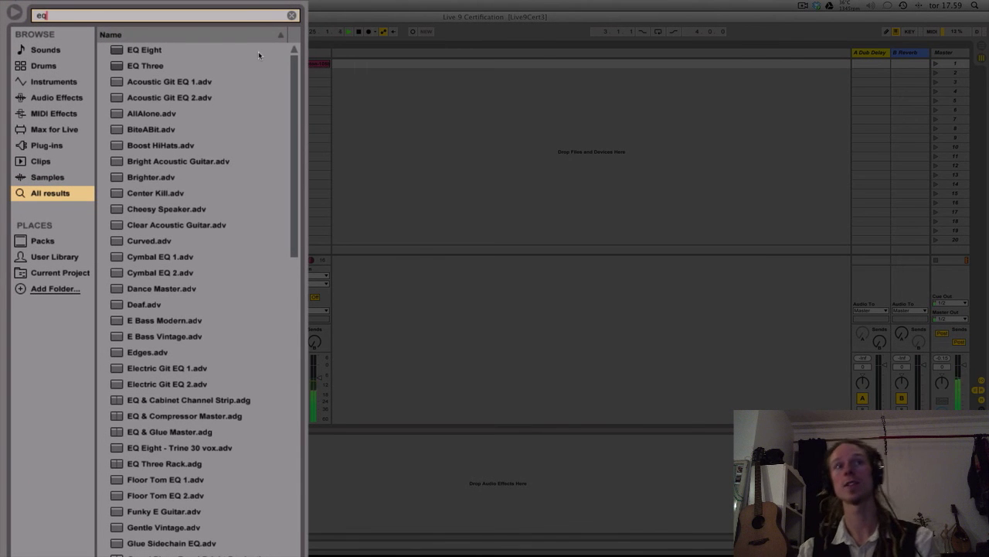
key(Down)
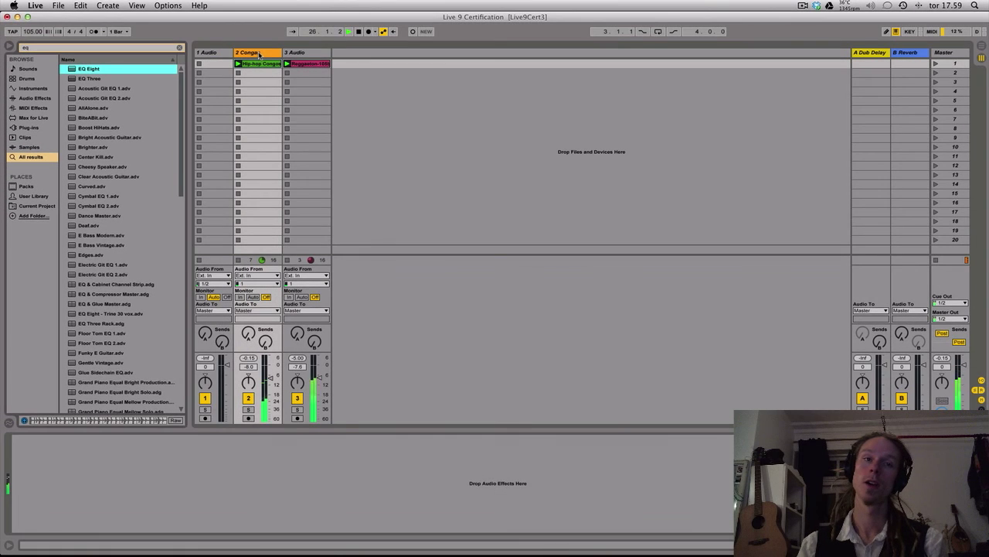
key(Return)
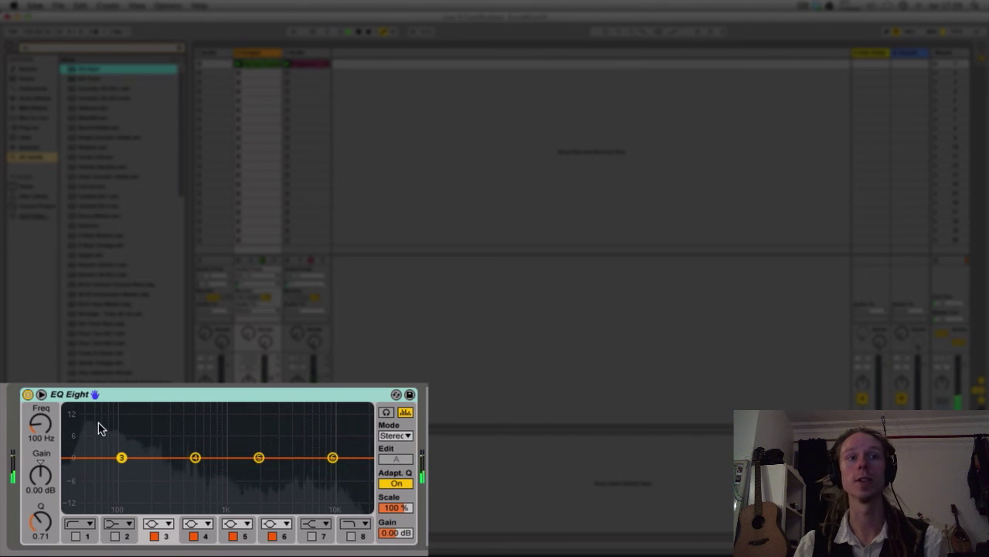
Enable the low-cut filter on band 1 of EQ Eight and raise its frequency to 123 Hz
click(77, 536)
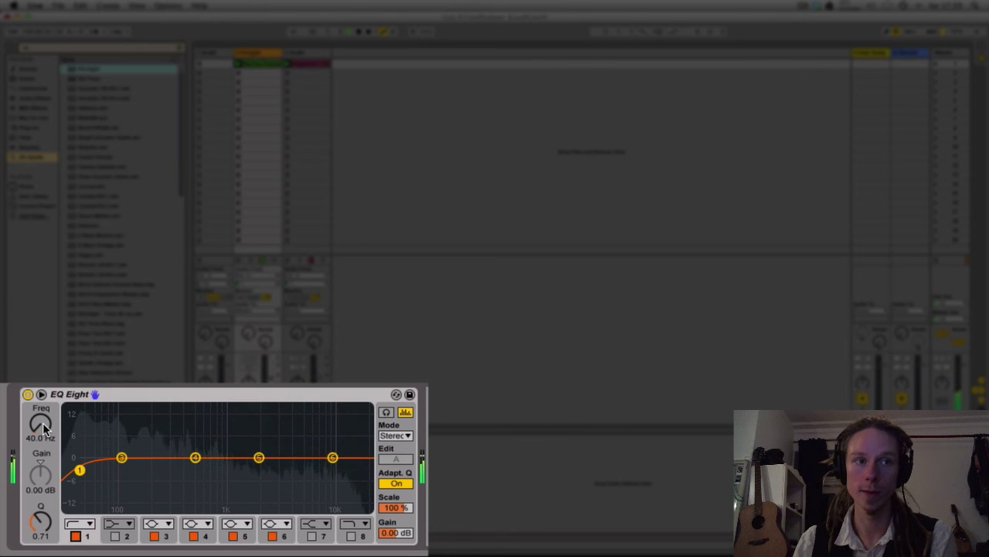
mouse_move(43, 429)
mouse_down()
mouse_move(42, 396)
mouse_move(42, 414)
mouse_up()
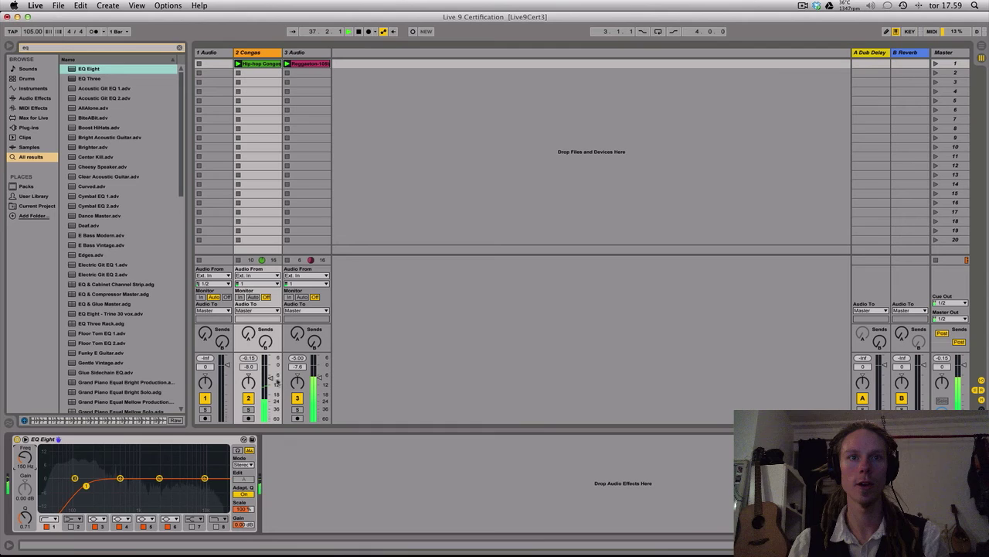
Mute the Reggaeton track, then boost band 5 of the Congas EQ Eight by 2.60 dB at 5.90 kHz and compare it bypassed
click(297, 398)
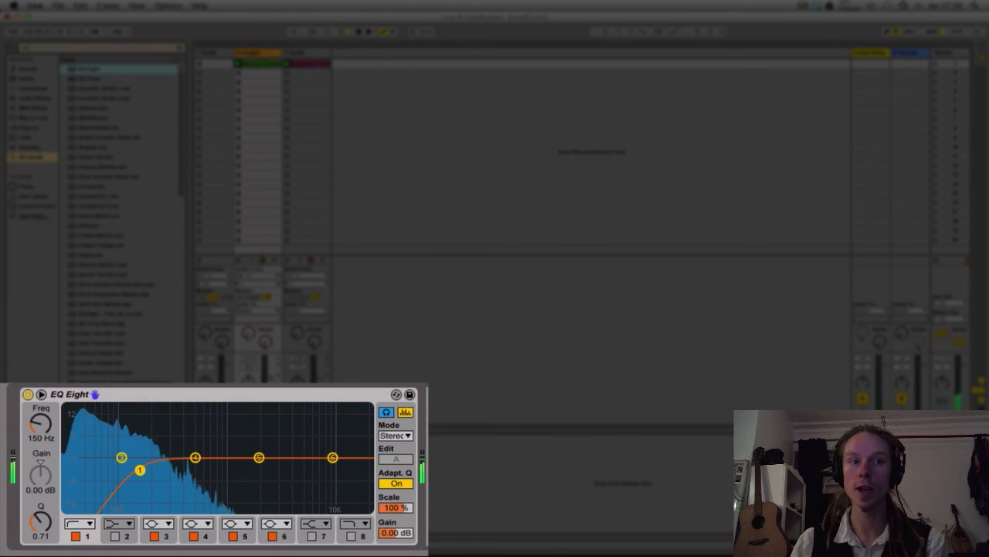
click(259, 457)
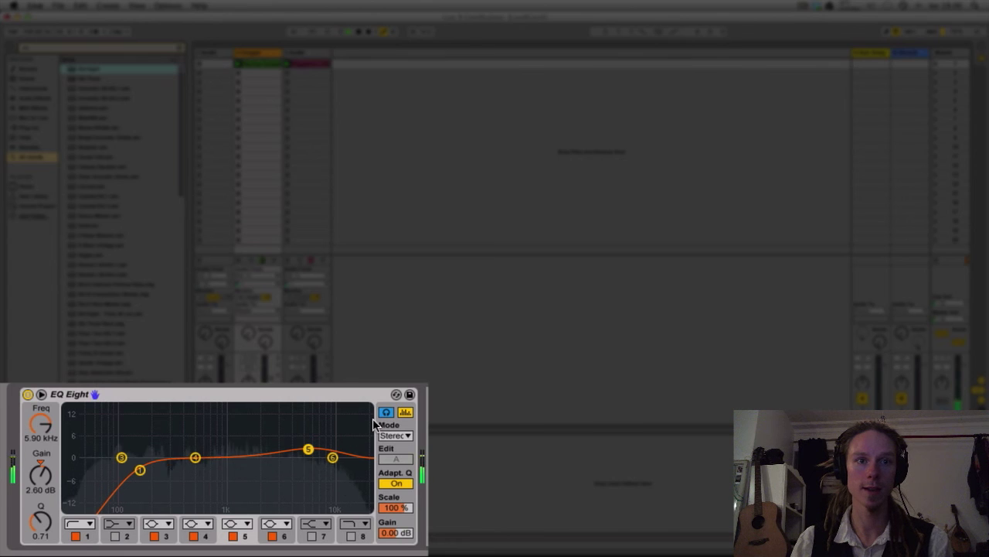
click(232, 536)
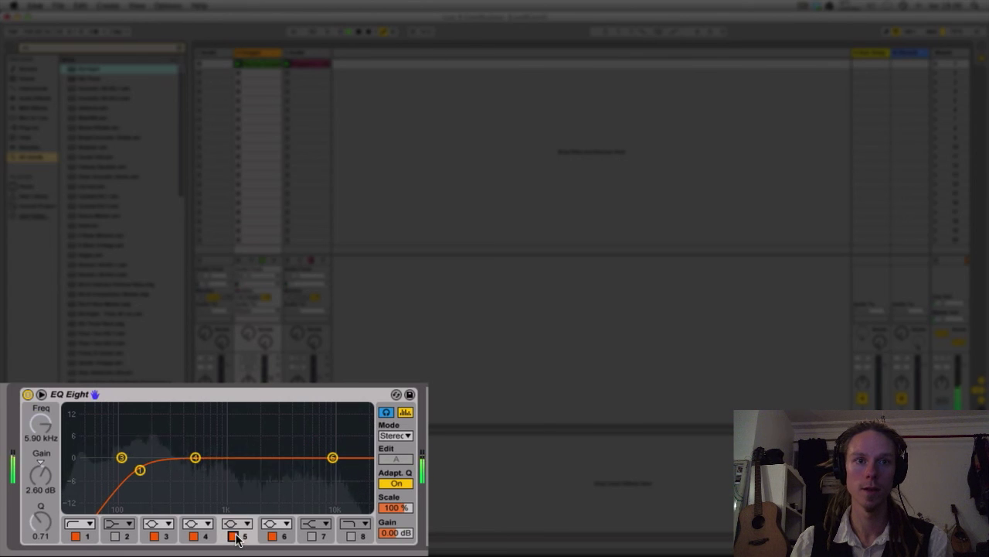
click(233, 535)
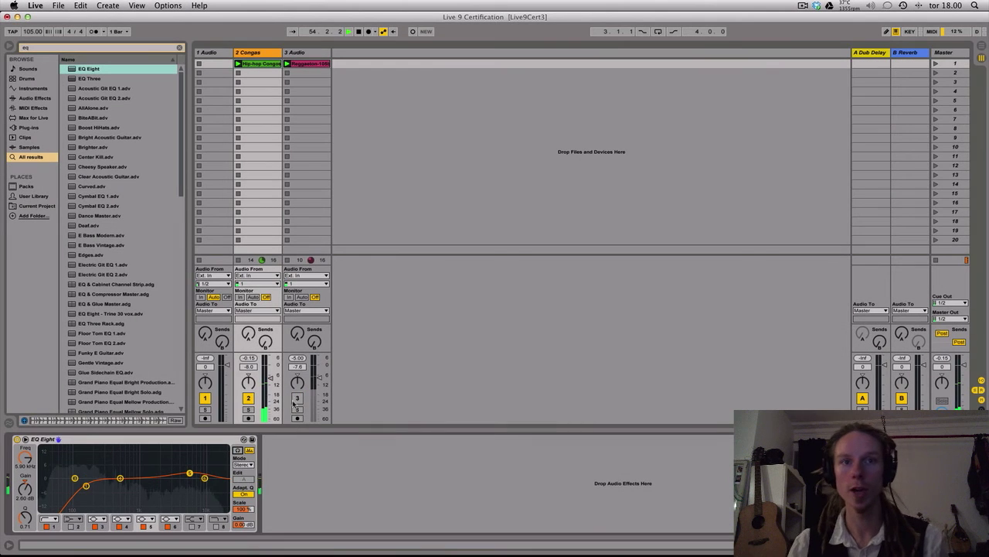
Unmute the Reggaeton track and lower the volumes to -10.0 dB on Congas and -9.2 dB on Reggaeton
click(296, 398)
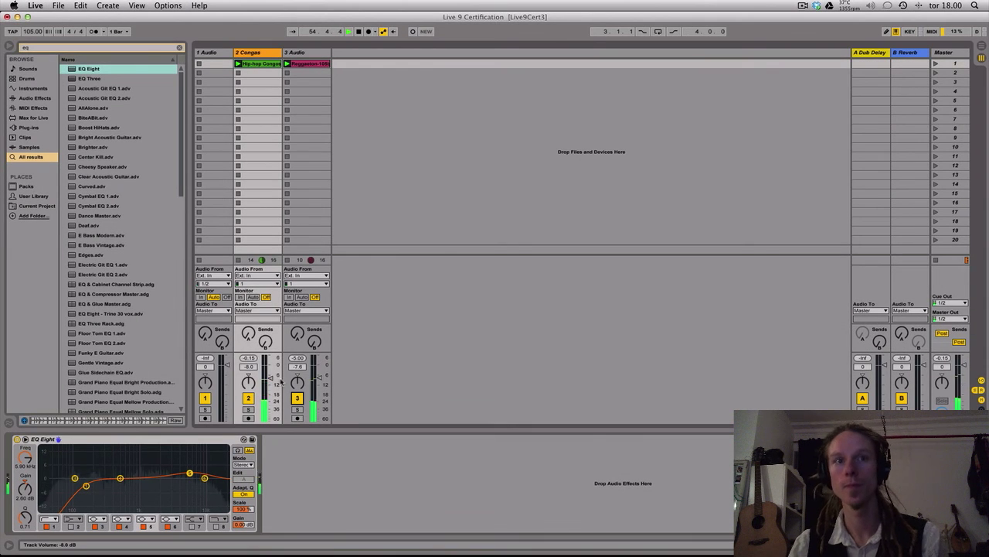
drag(271, 378, 319, 380)
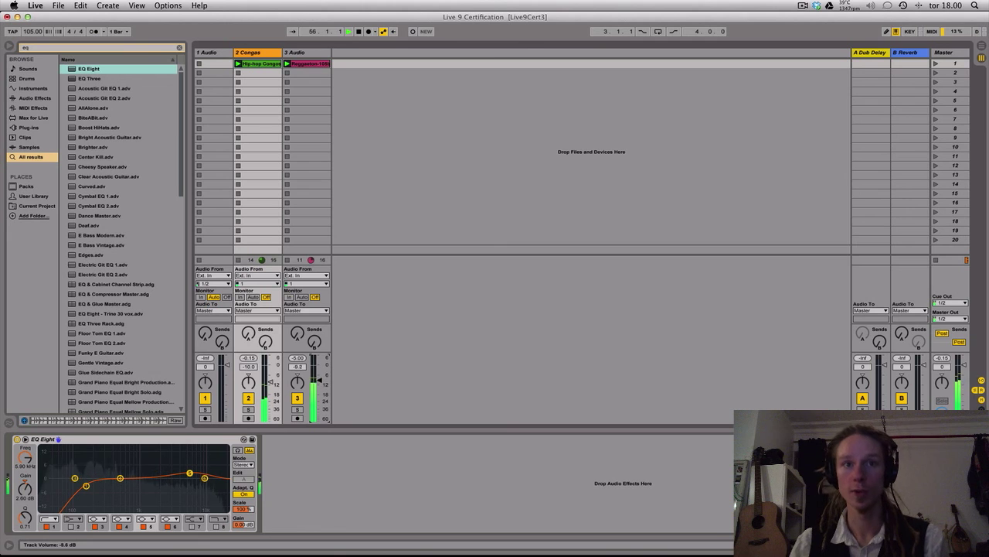
Convert the Reggaeton clip's drums to a new MIDI track and play the resulting clip with the track volume at -6.4 dB
click(312, 65)
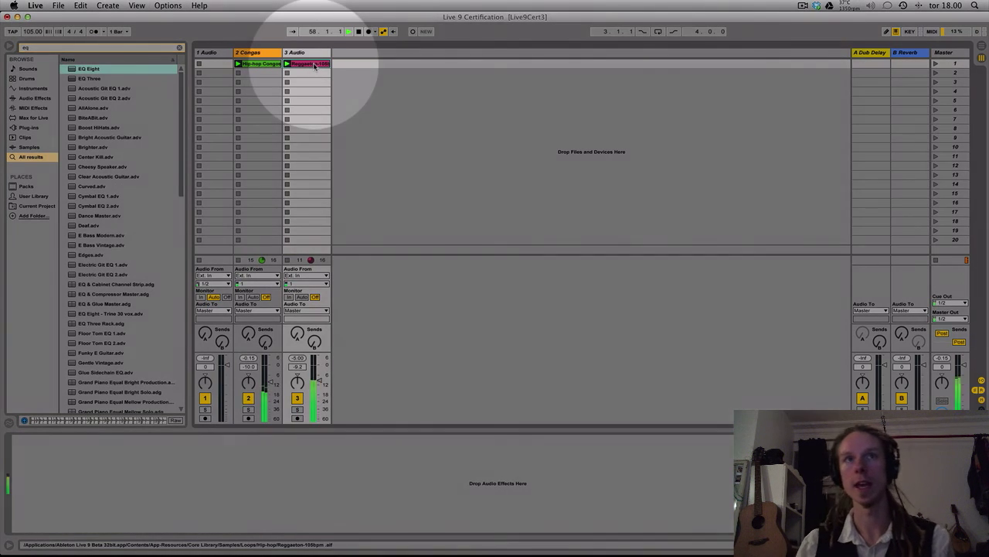
right_click(312, 65)
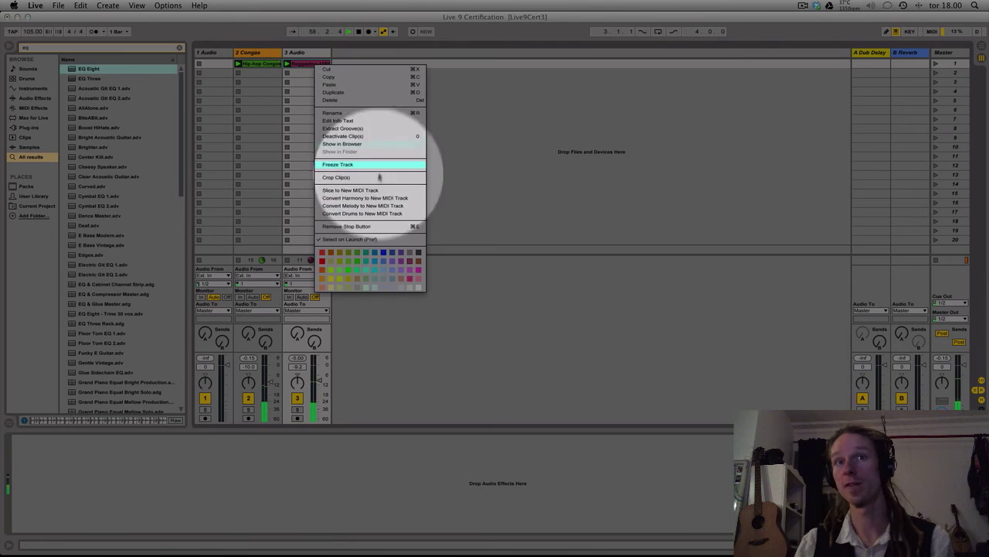
click(377, 213)
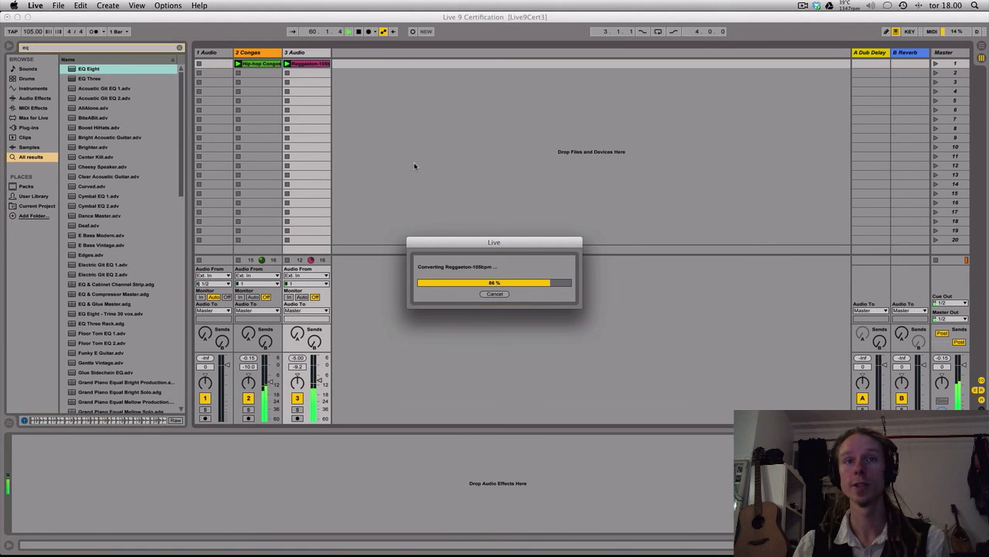
double_click(356, 64)
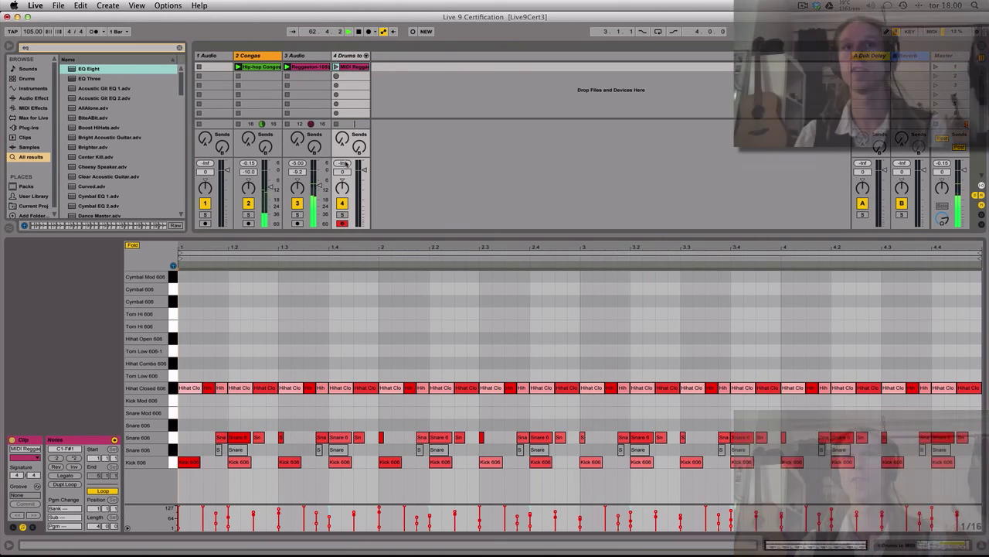
drag(363, 168, 363, 176)
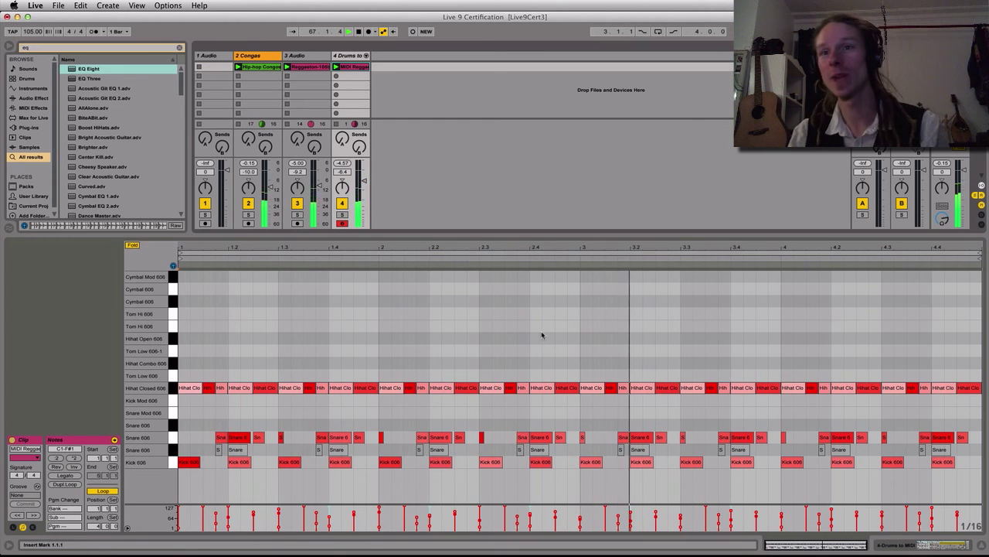
Duplicate the short closed hi-hat note after 2.3 repeatedly to make a continuous roll up to the start of bar 3
click(510, 388)
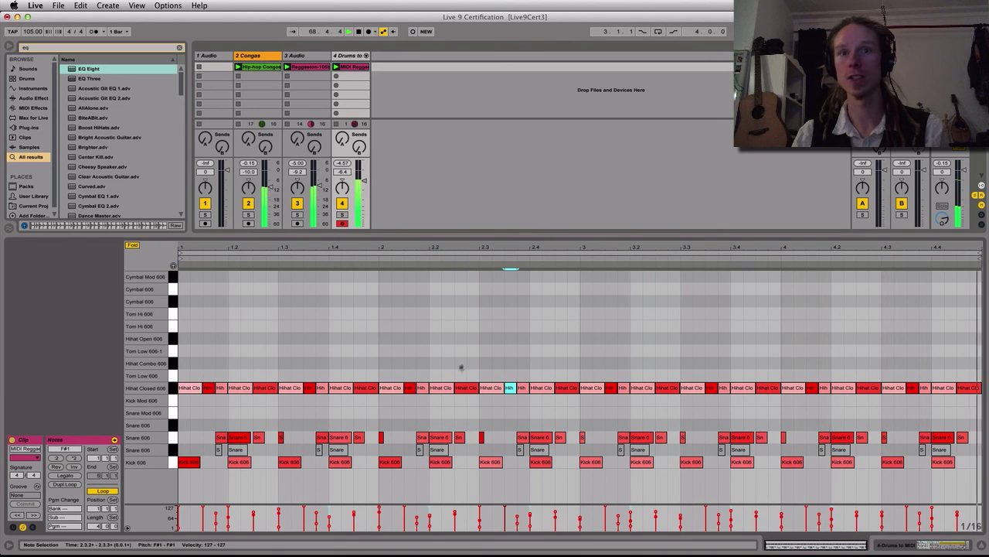
key(super+d)
key(super+d)
key(super+d)
key(super+d)
key(super+d)
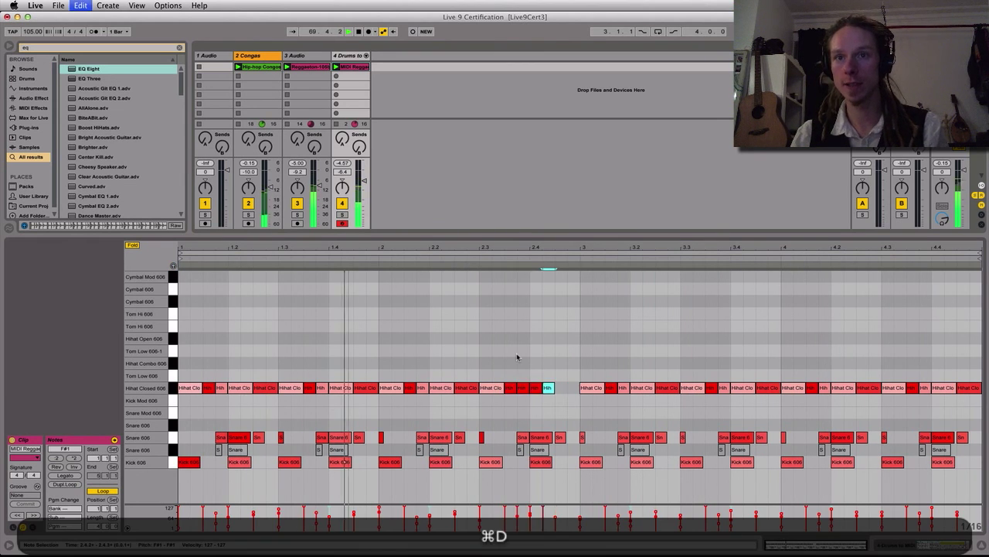
drag(580, 388, 578, 387)
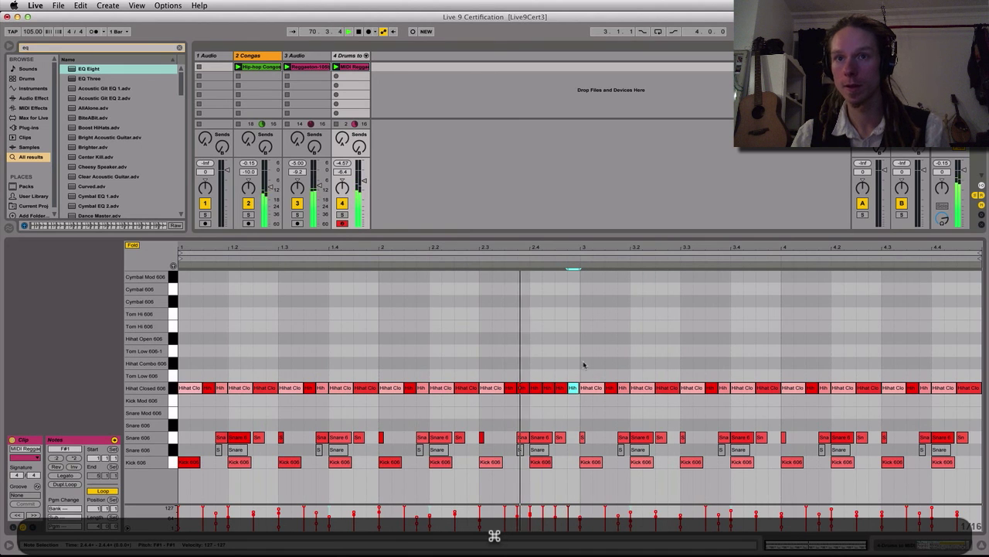
Create a matching closed hi-hat roll at the end of bar 4 and raise the velocities of its last five notes
drag(565, 353, 924, 393)
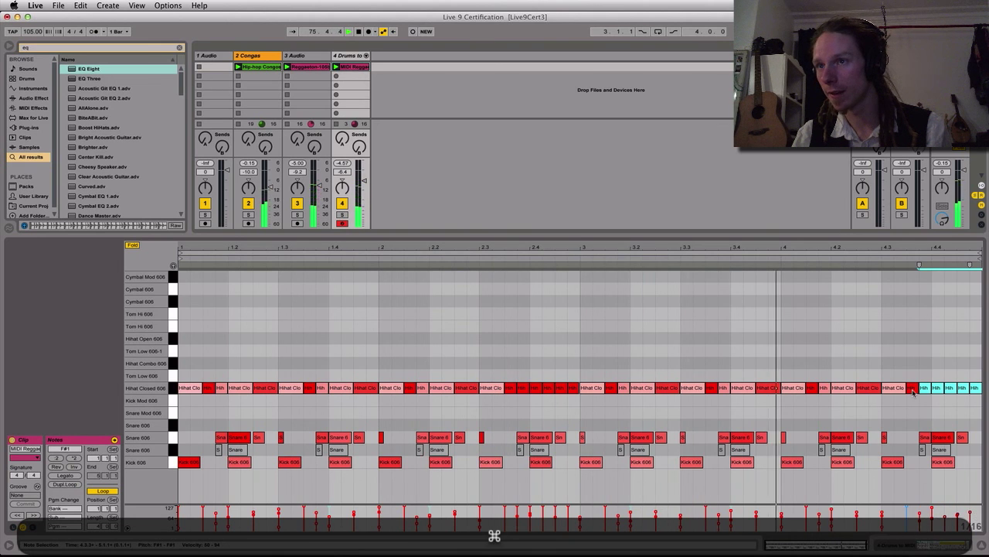
click(913, 388)
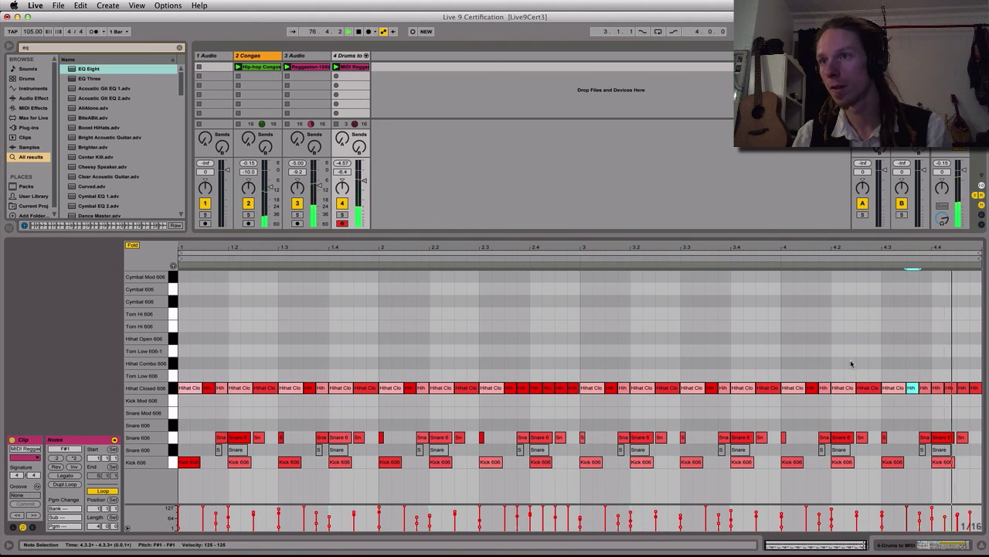
drag(919, 351, 983, 404)
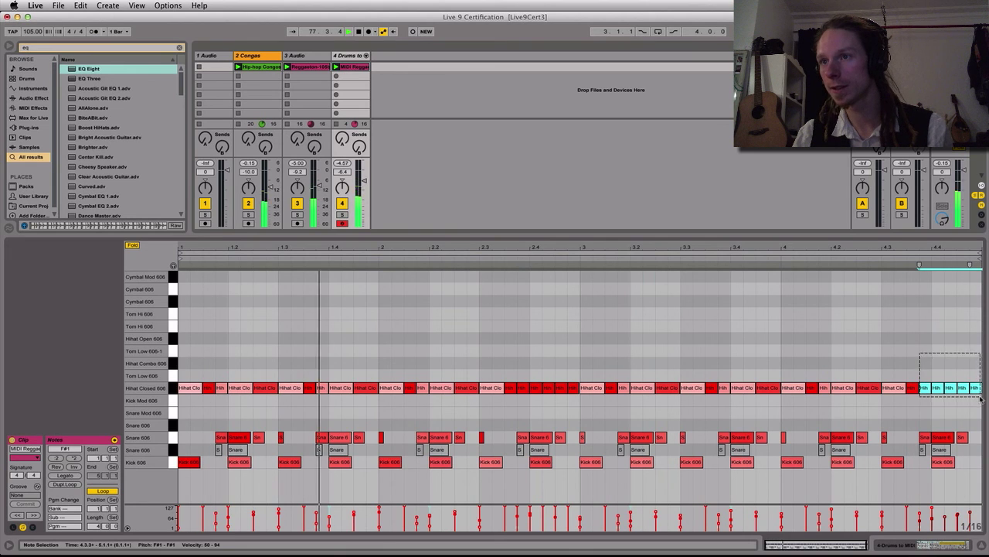
drag(927, 390, 927, 371)
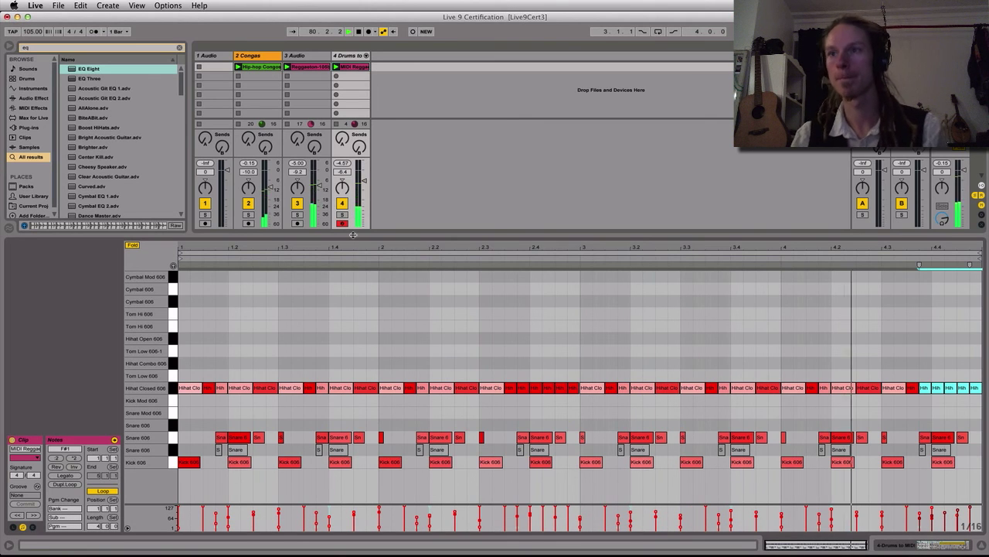
Enlarge the session area, unfold the converted drum track's chains and show the devices of the Kick 606 chain
drag(353, 235, 361, 330)
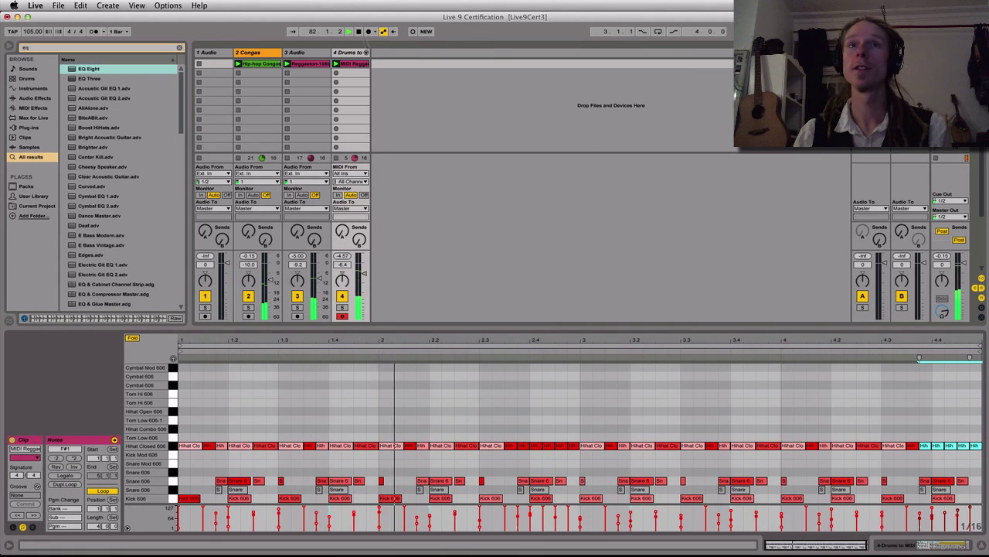
click(366, 52)
click(384, 52)
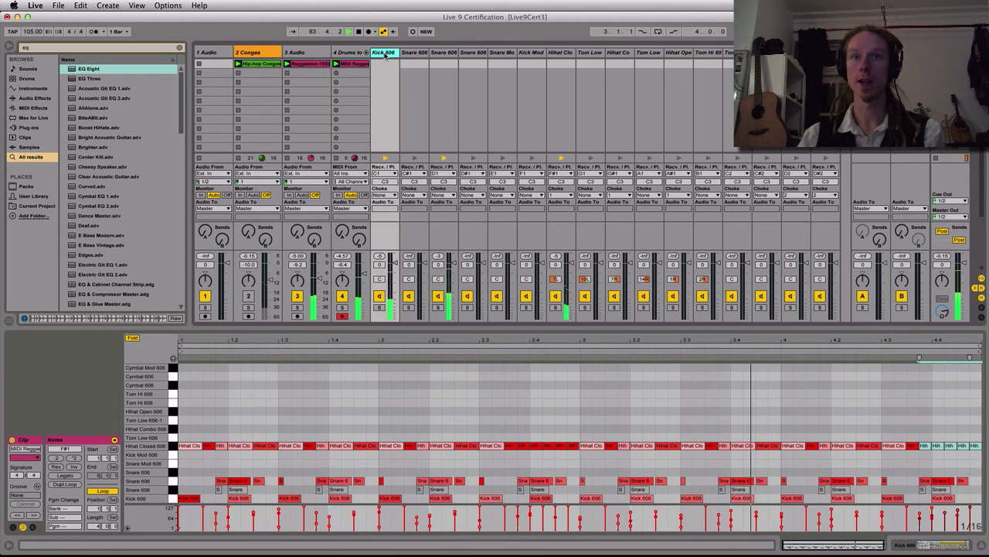
key(shift+Tab)
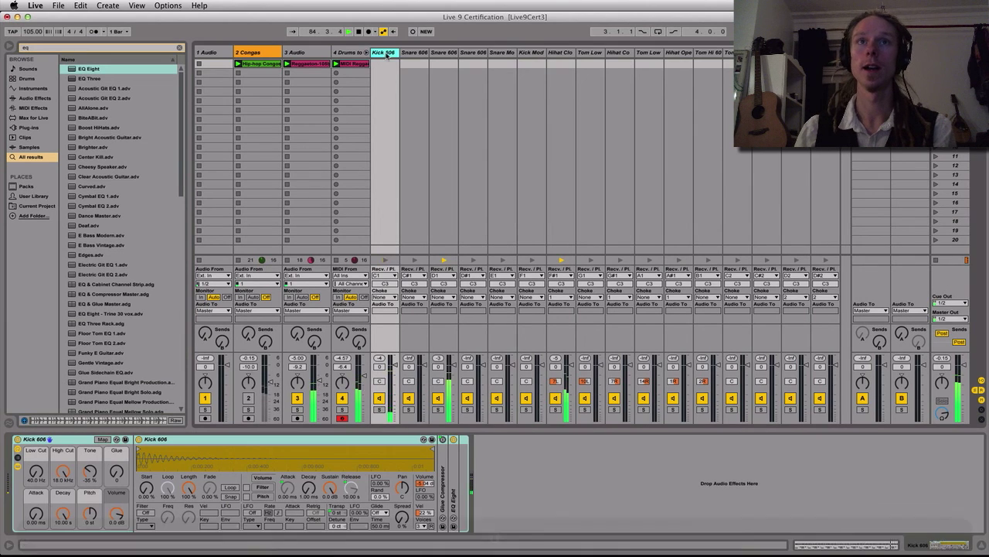
Unfold the EQ Eight in the Kick 606 chain and examine its curve in the expanded display
double_click(455, 487)
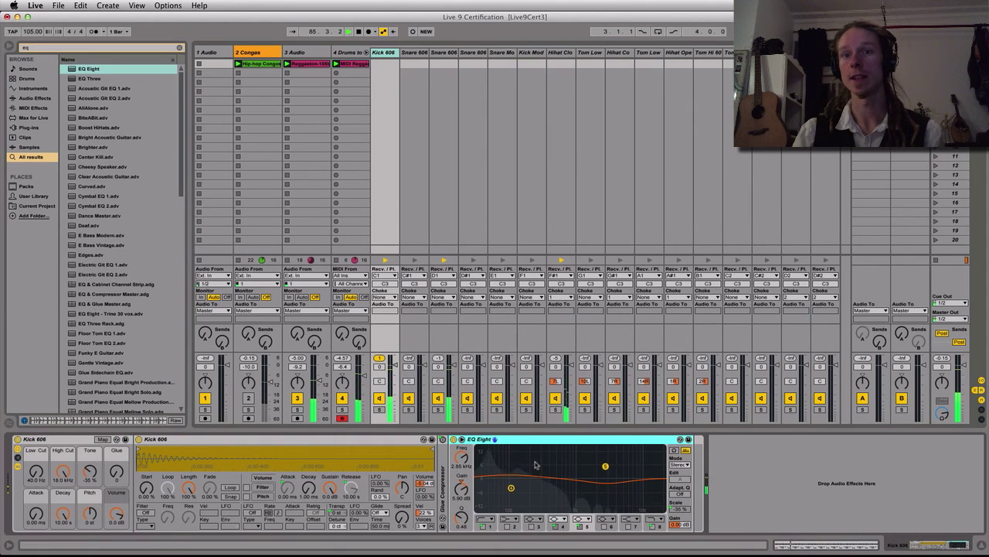
click(462, 439)
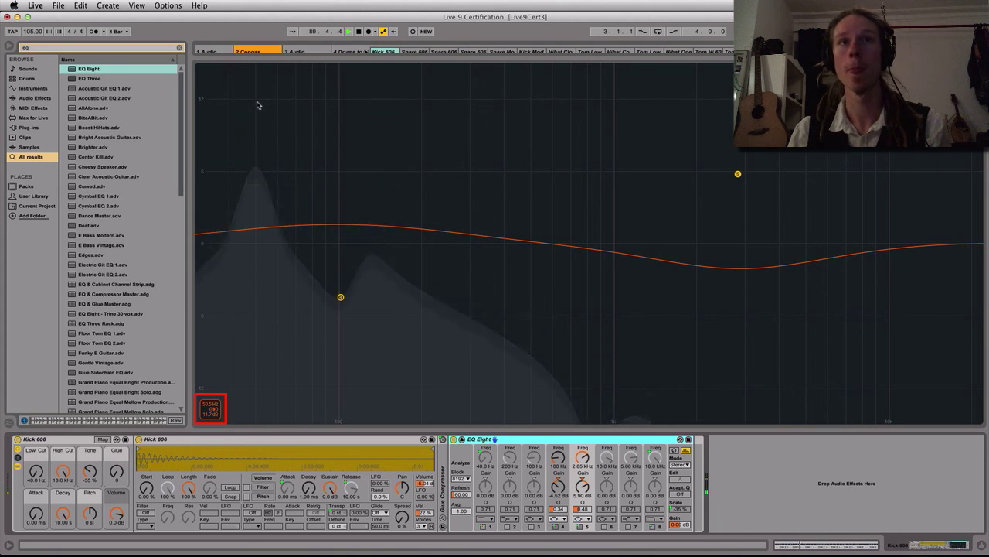
click(462, 439)
Rename the Reggaeton audio track "# Drum loop"
click(312, 53)
key(super+shift+r)
text(D)
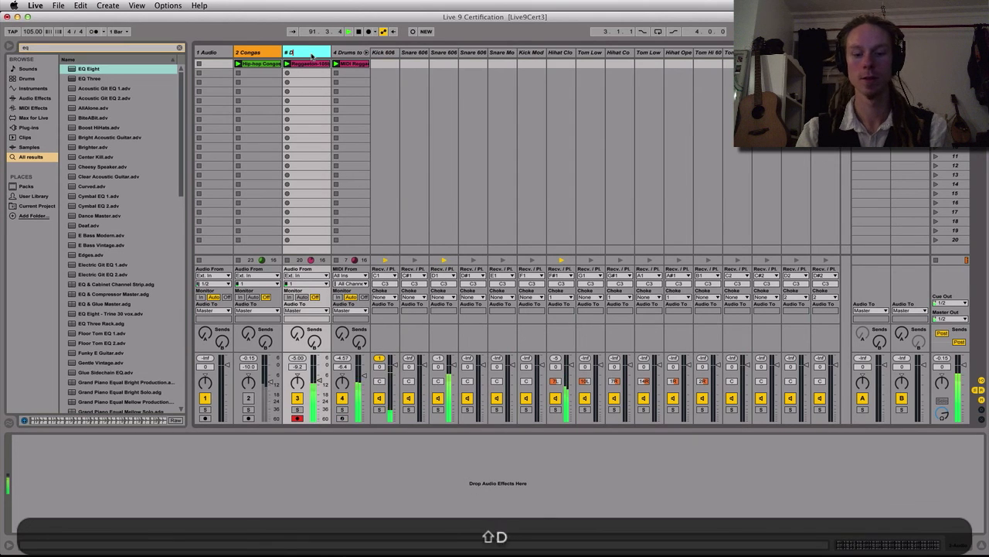
text(rum loop)
key(Return)
Colour the Drum loop track and its Reggaeton clip red
right_click(312, 55)
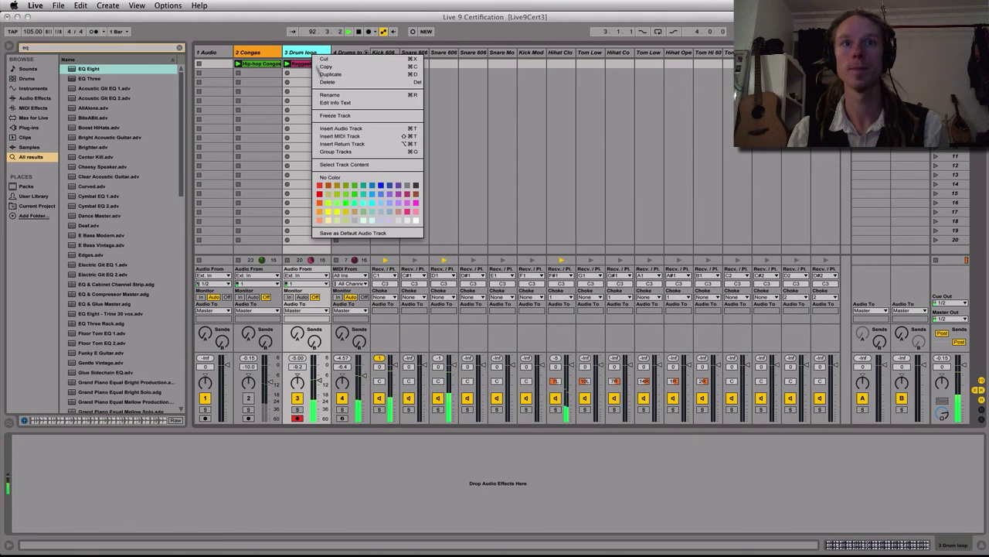
click(319, 188)
right_click(303, 54)
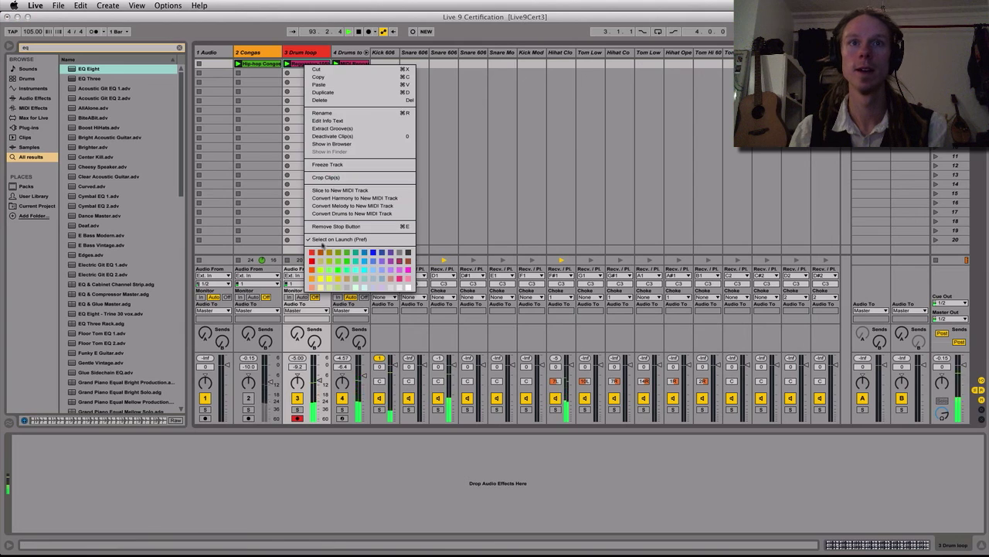
click(313, 256)
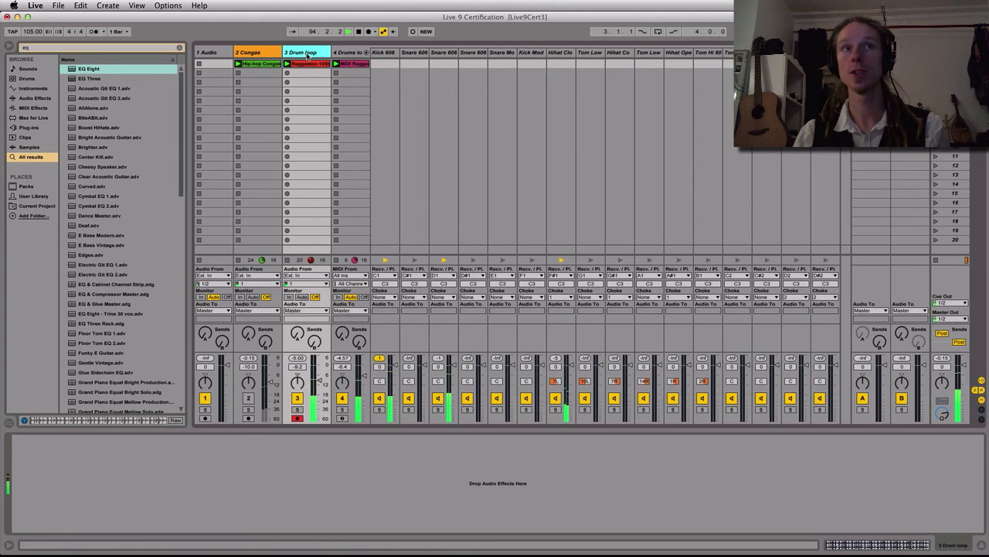
Load EQ Eight from the browser's "eq" search results onto the Drum loop track
key(ctrl+f)
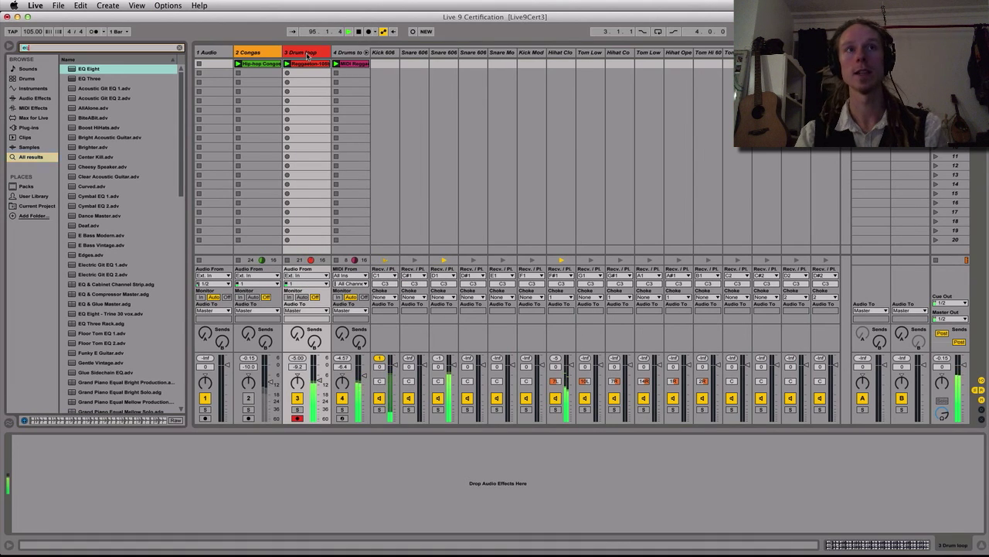
key(Return)
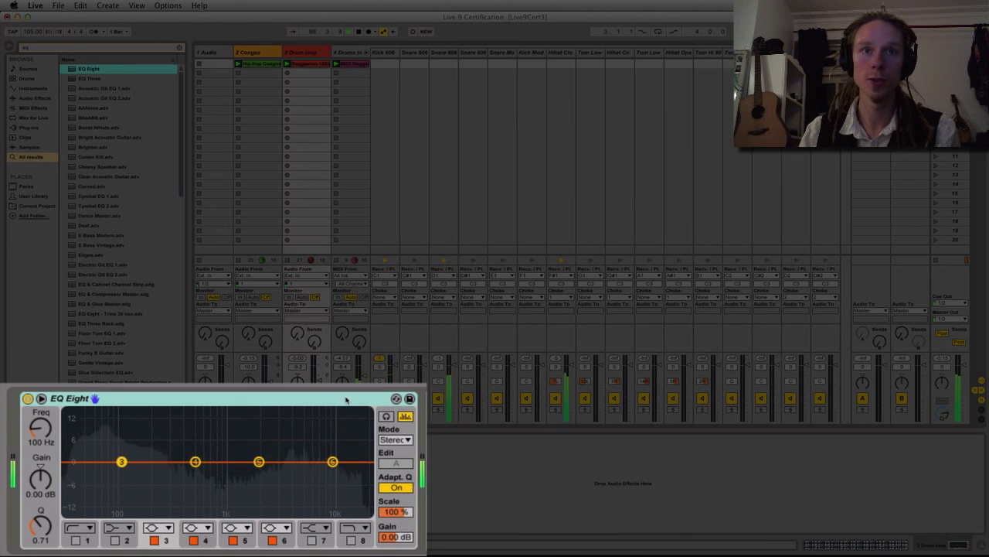
Set band 1 of the Drum loop's EQ Eight to the 48 dB/octave low-cut filter, enable it and set its frequency to 70 Hz
click(86, 530)
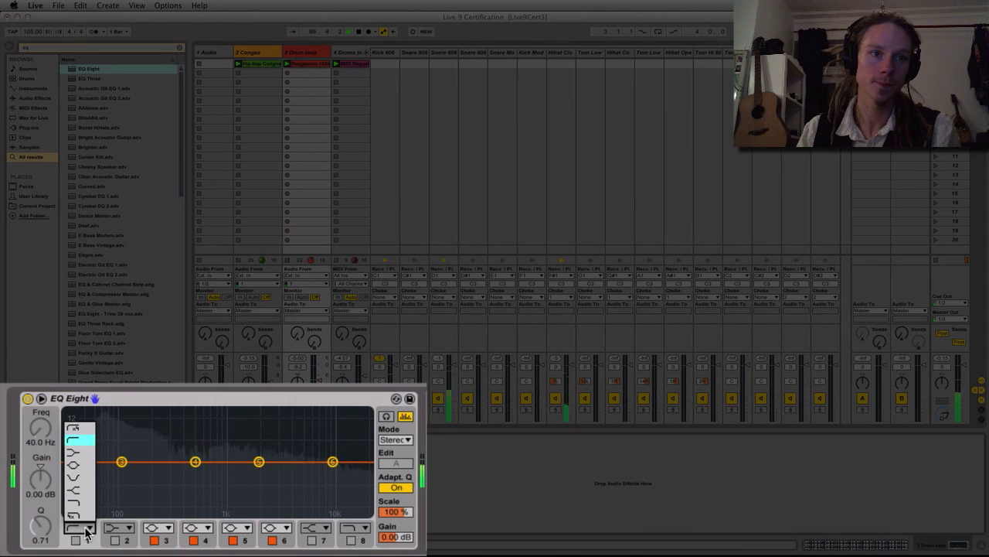
click(81, 432)
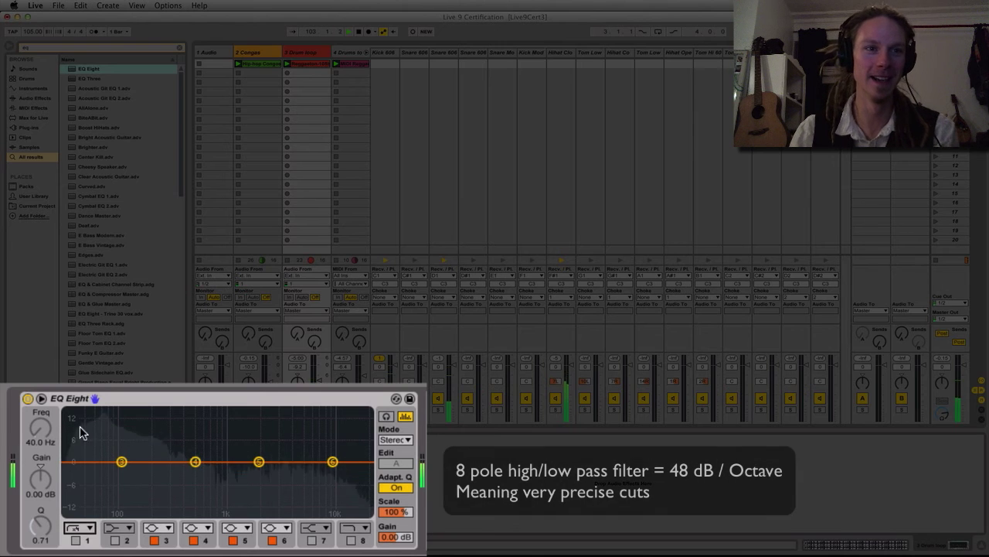
click(76, 540)
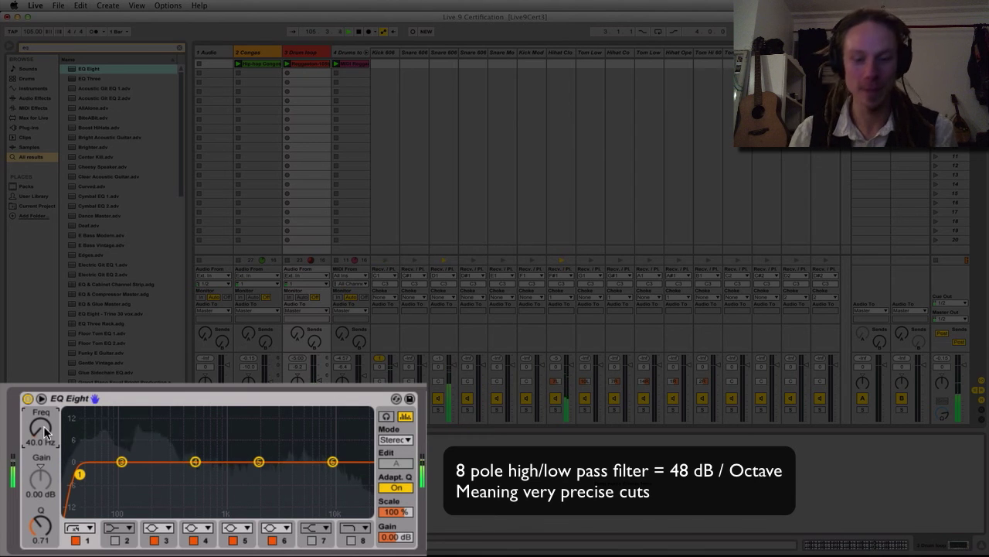
text(70)
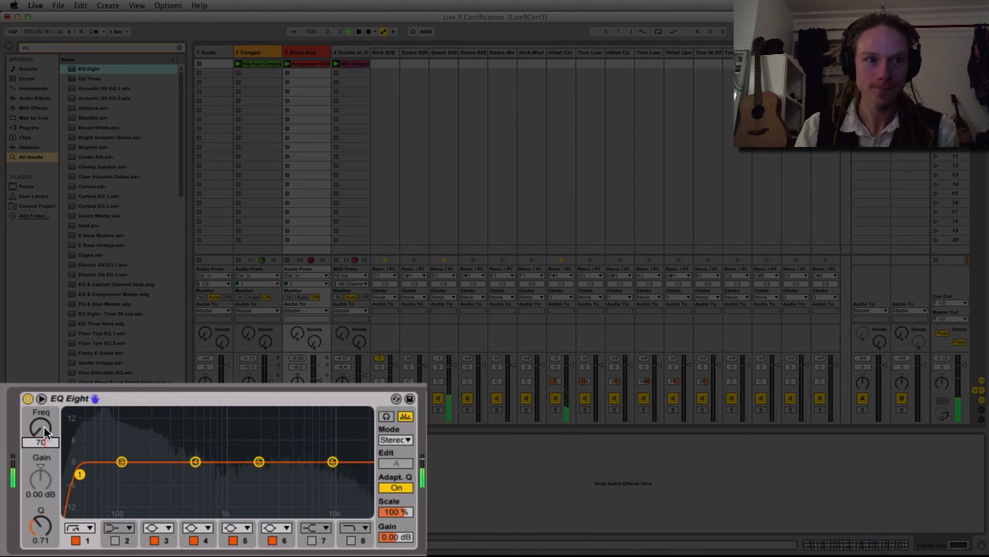
key(Return)
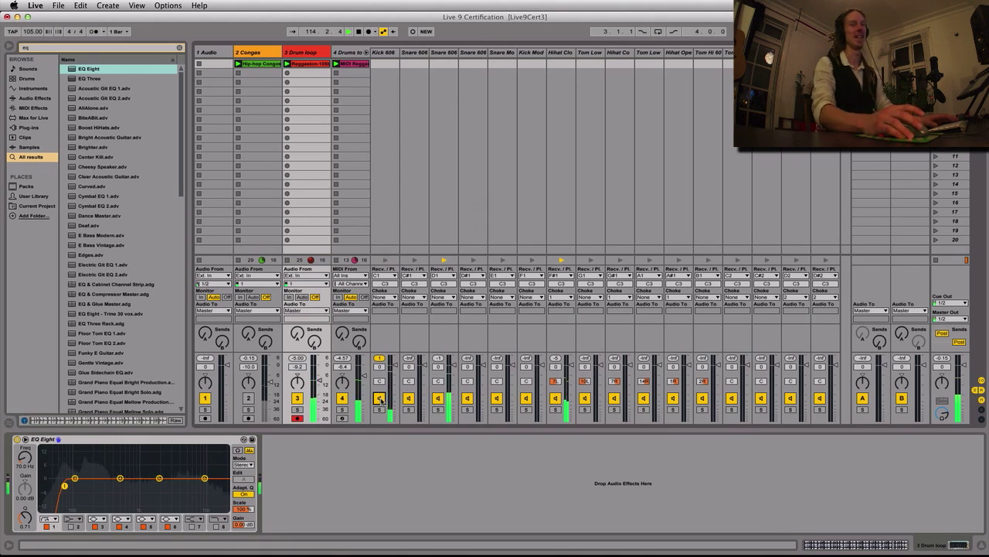
Fold the drum rack chains of the converted drum track
click(366, 53)
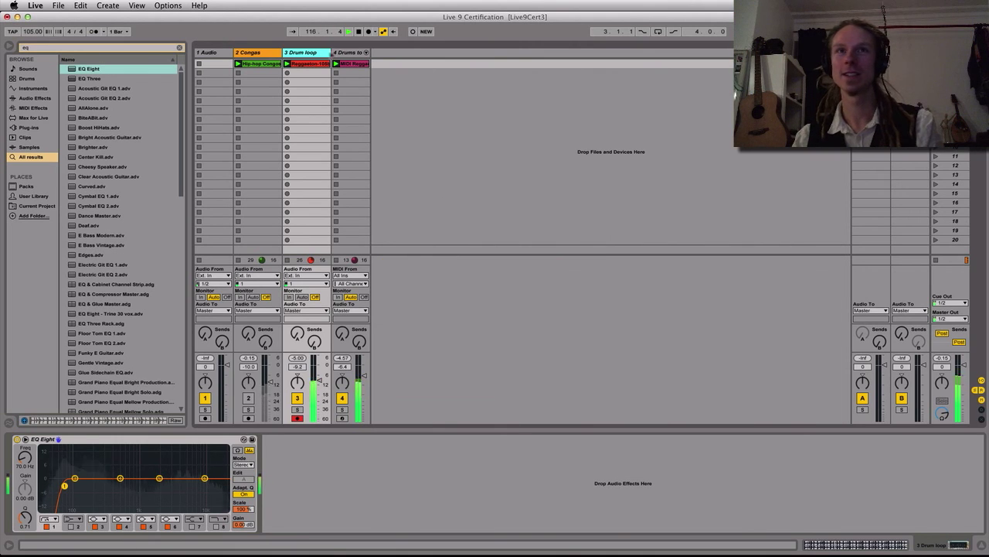
Group the Drum loop and converted drum tracks and name the group Drum Bus
shift+click(351, 54)
key(ctrl+g)
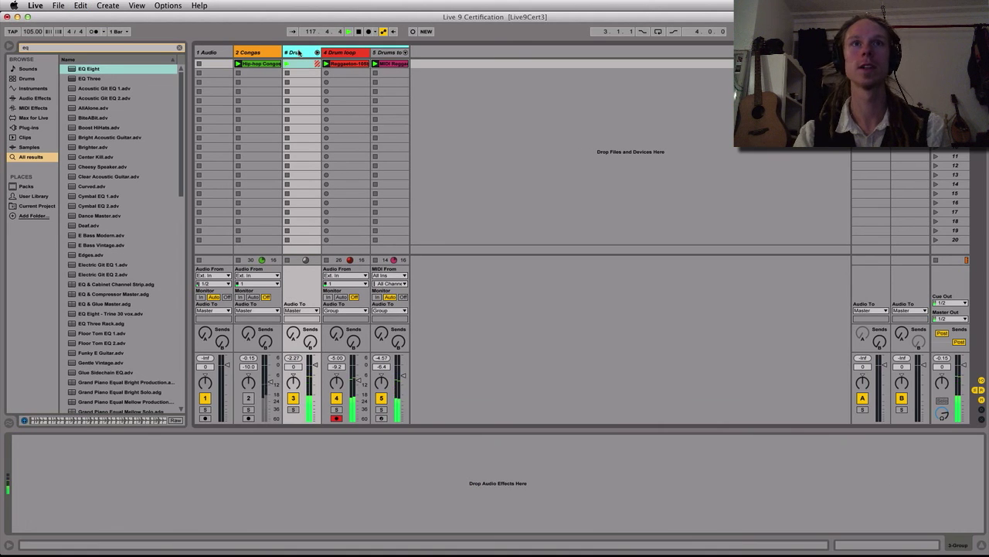
key(Return)
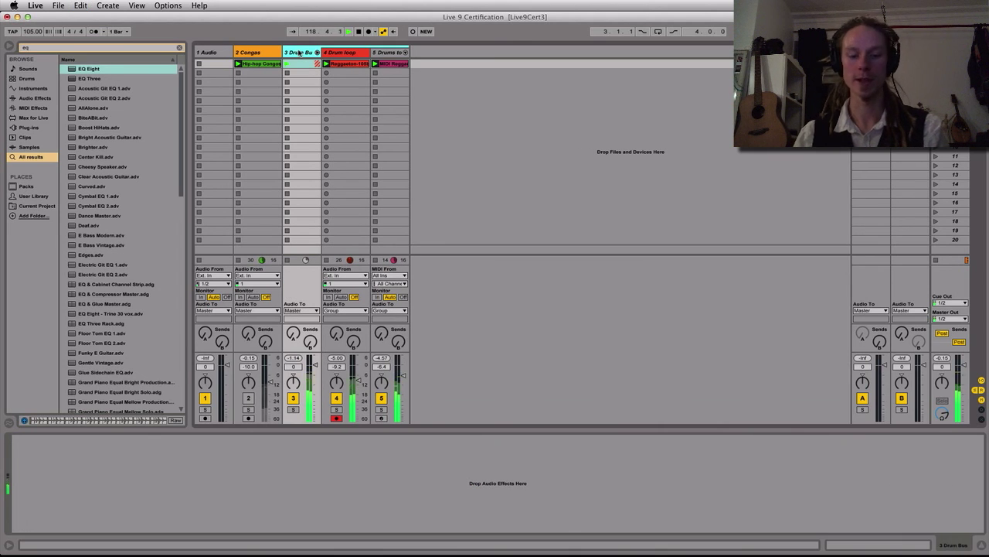
Search the browser for "glue comp" and load Glue Compressor onto the Drum Bus group
key(ctrl+f)
text(glue comp)
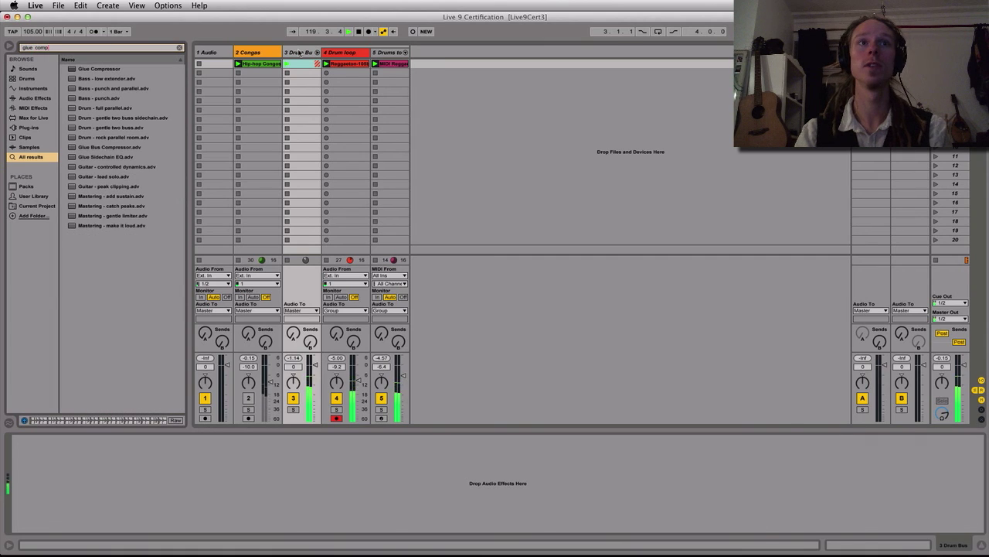
key(Down)
key(Return)
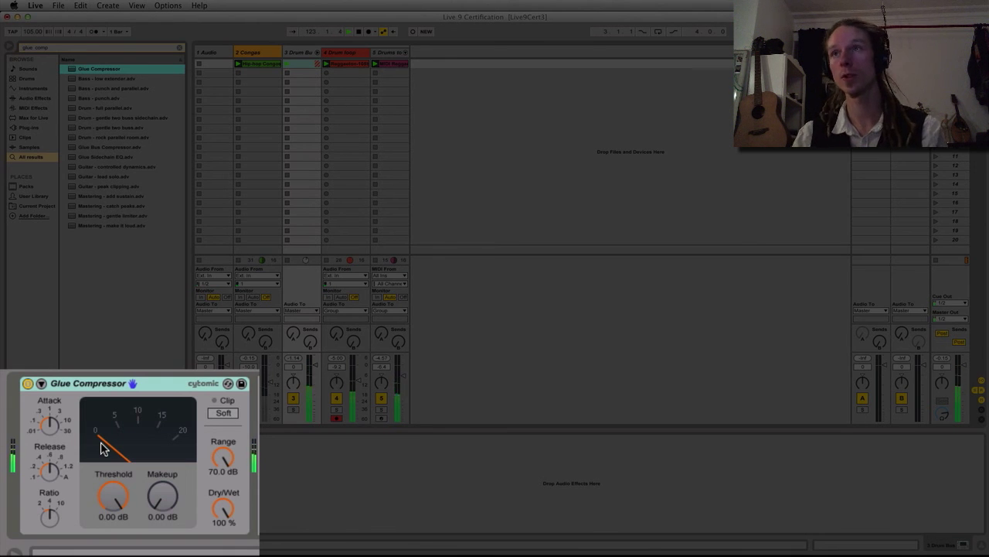
Adjust the Glue Compressor to a slower attack and faster release, with the threshold at -16.2 dB and makeup at 2 dB
click(53, 474)
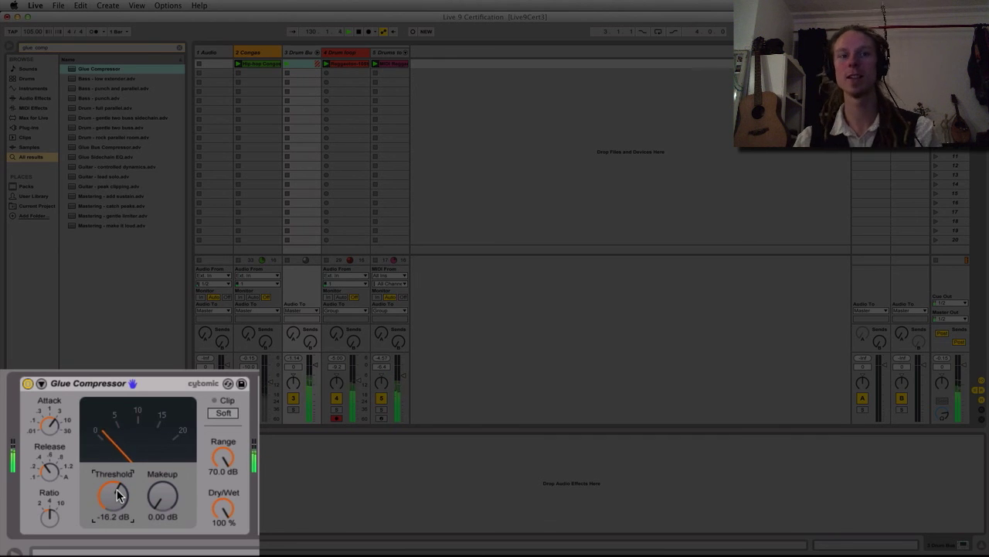
scroll(163, 496, up, 2)
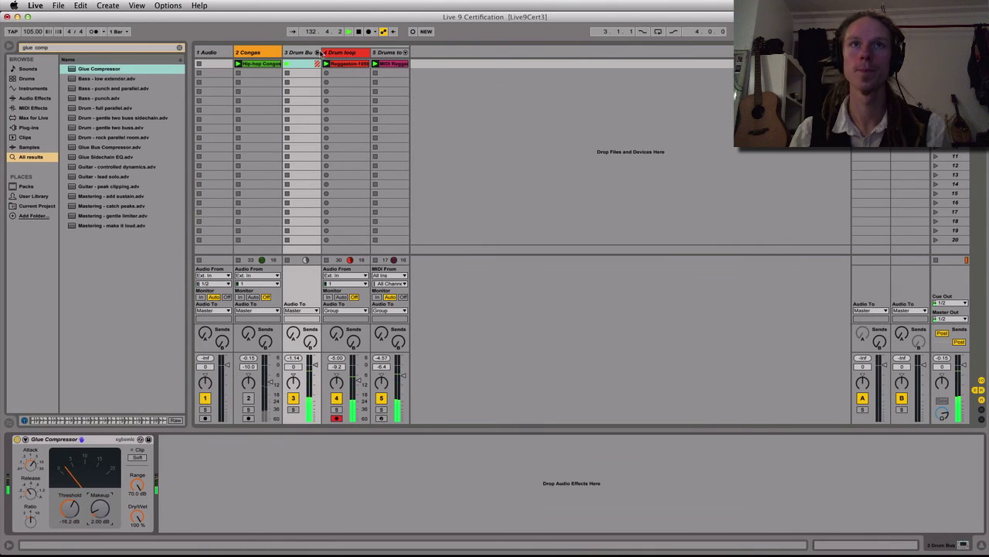
Fold the Drum Bus group and colour it red
click(317, 52)
right_click(307, 55)
click(313, 171)
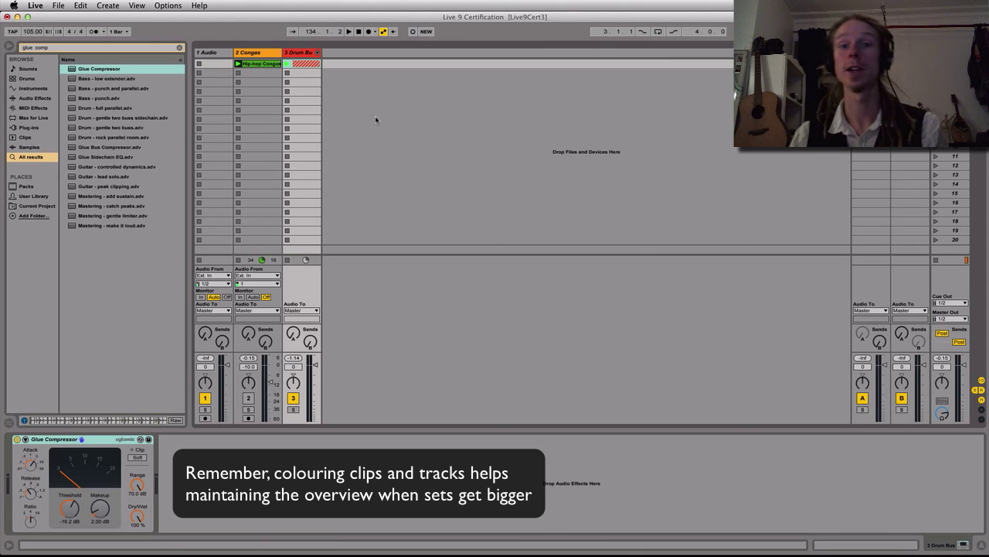
Switch to Finder and bring Ooh Lawd (Orjazm Remix) (Unreleased Mix).wav from the Samples folder into the Audio track's first clip slot
key(super+Tab)
key(super+Tab)
key(super+Tab)
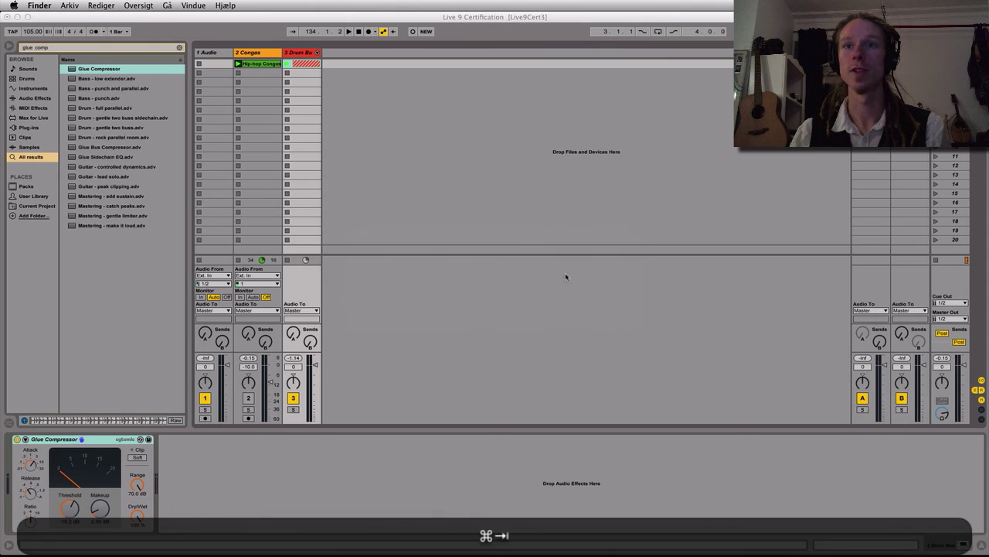
click(620, 535)
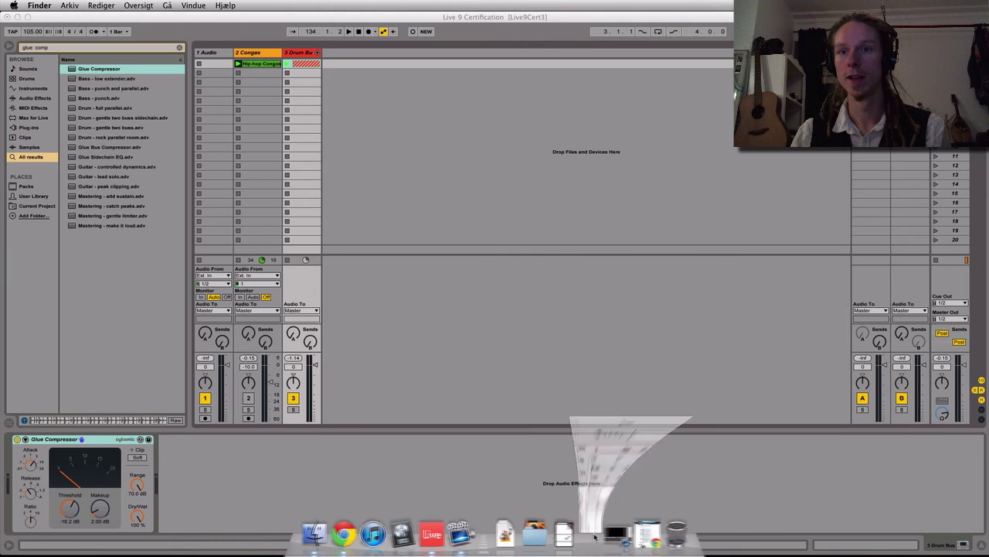
click(678, 269)
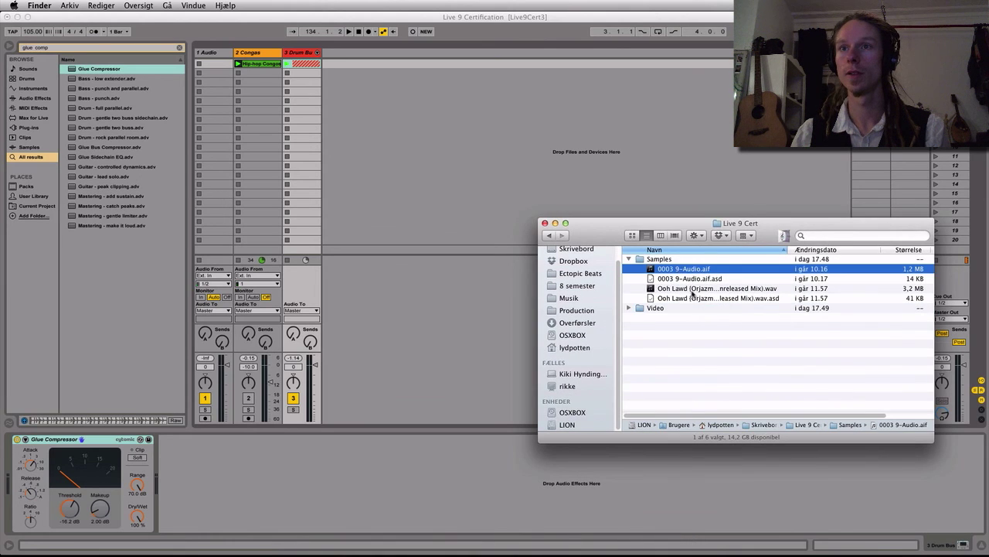
click(693, 290)
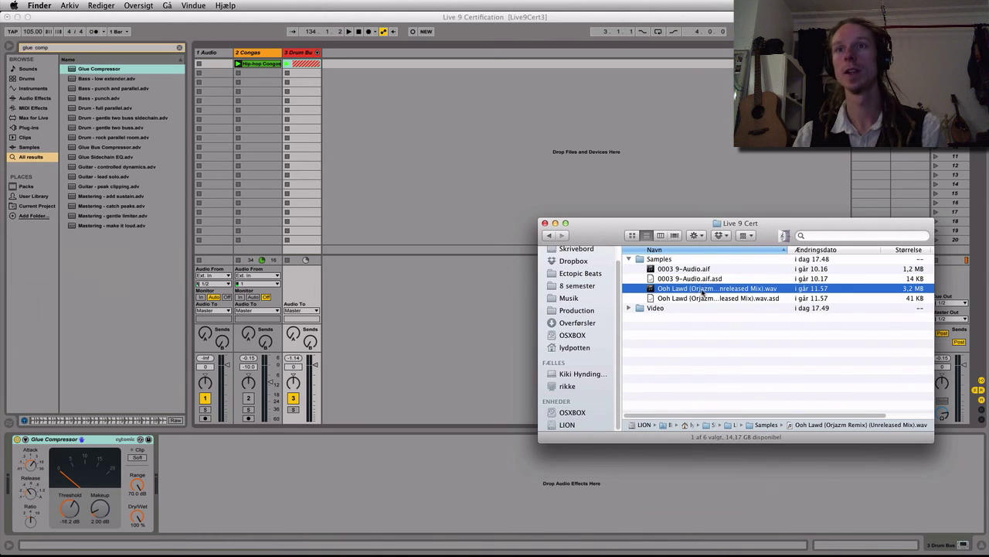
drag(703, 291, 215, 63)
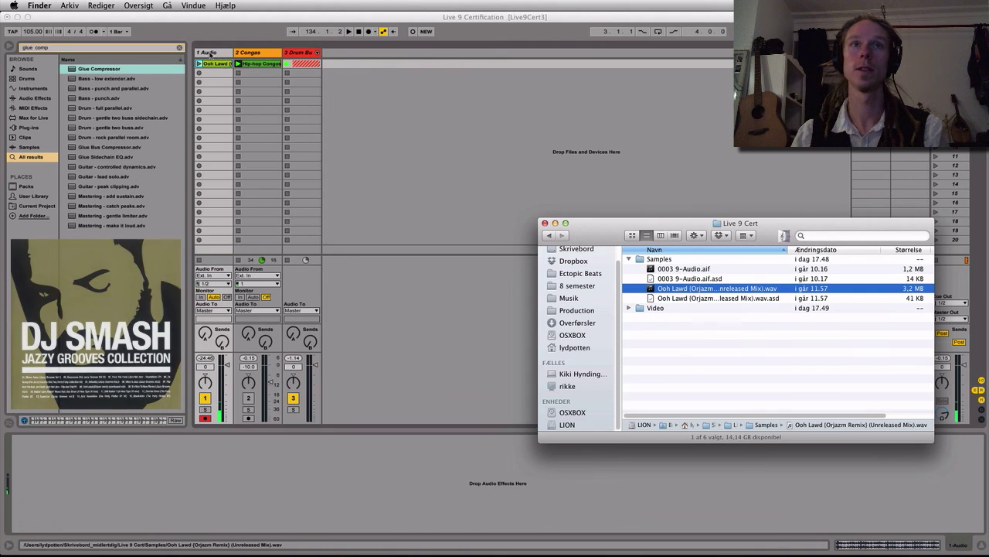
Move the Audio track after the Drum Bus group and rename it Bassline
click(325, 64)
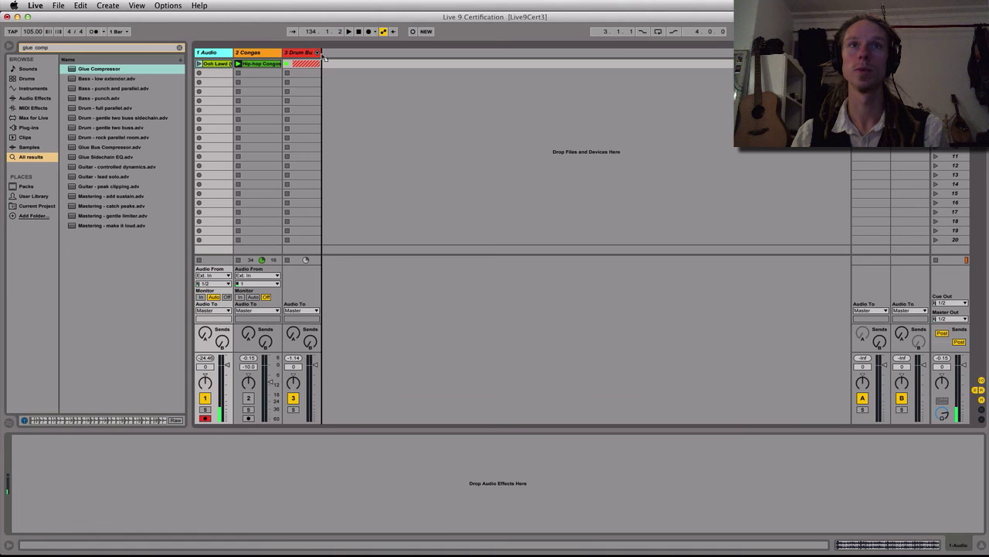
drag(329, 58, 329, 56)
key(super+shift+r)
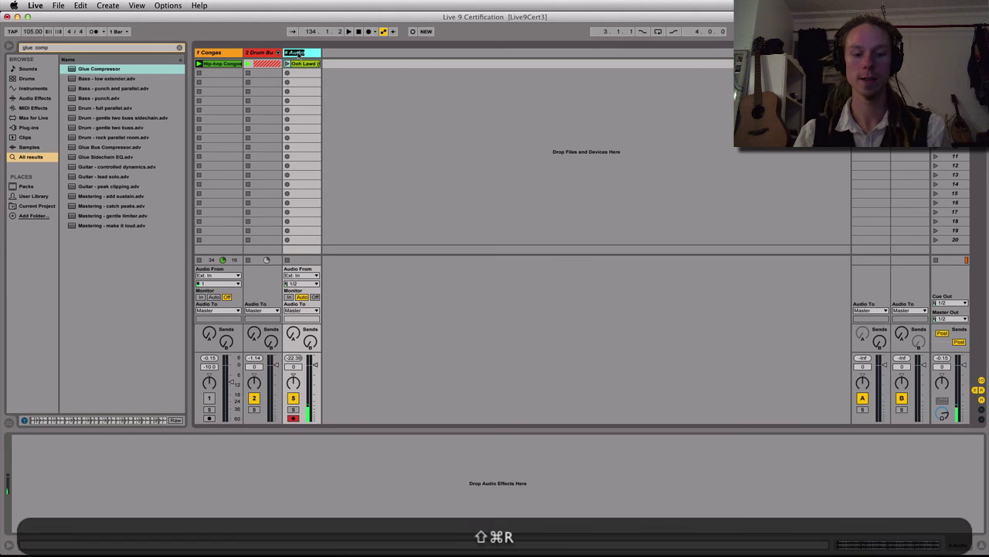
text(Bassline)
key(Return)
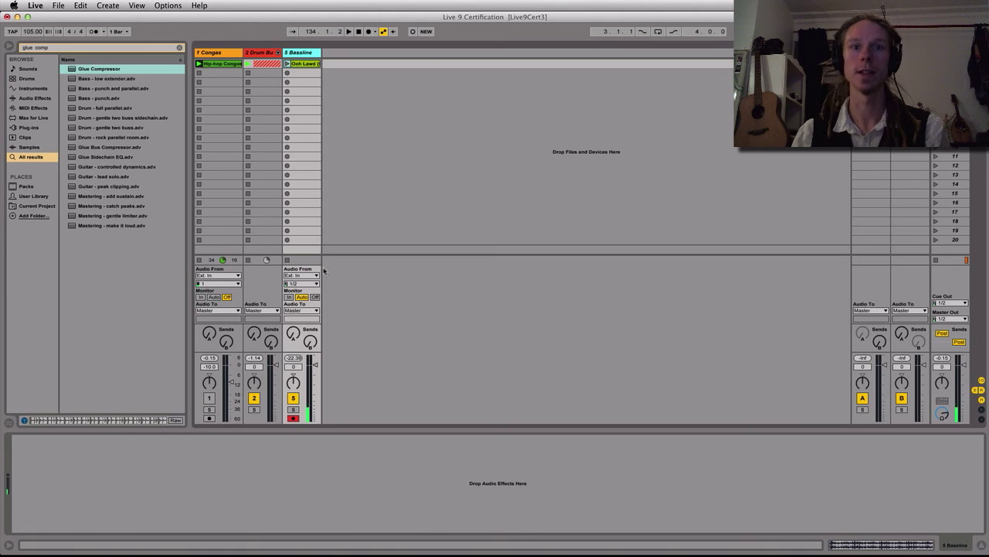
Turn off input monitoring on the Bassline track, open its Ooh Lawd clip and audition it soloed
click(315, 298)
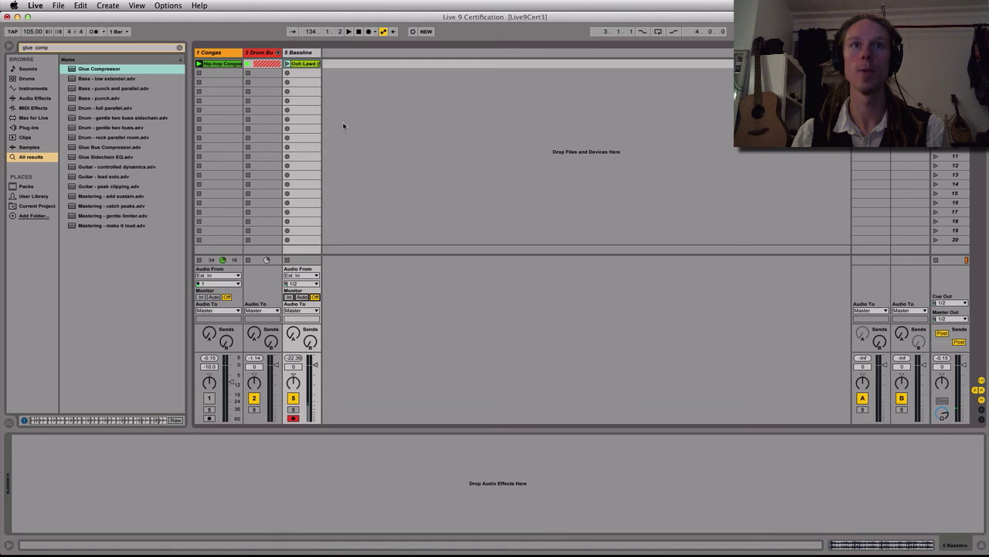
click(298, 66)
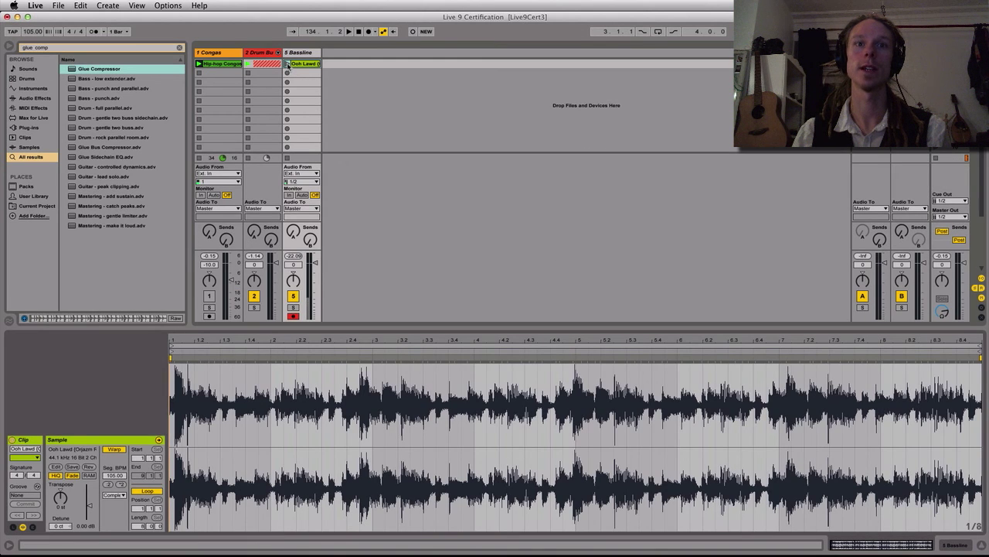
click(287, 64)
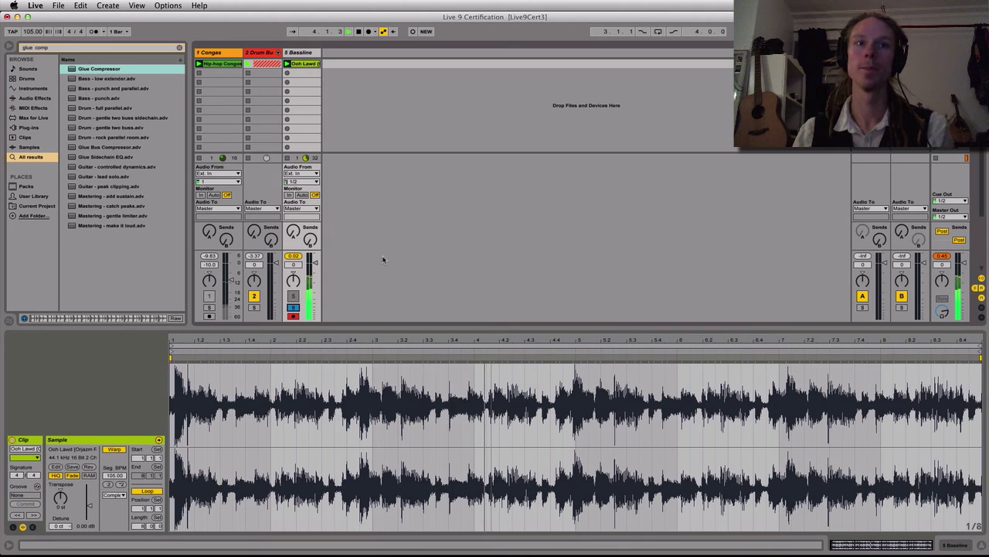
key(space)
Set 1.1.1 at the transient near 1.1.3 in the Ooh Lawd clip, warp from there and check it against the metronome
right_click(188, 358)
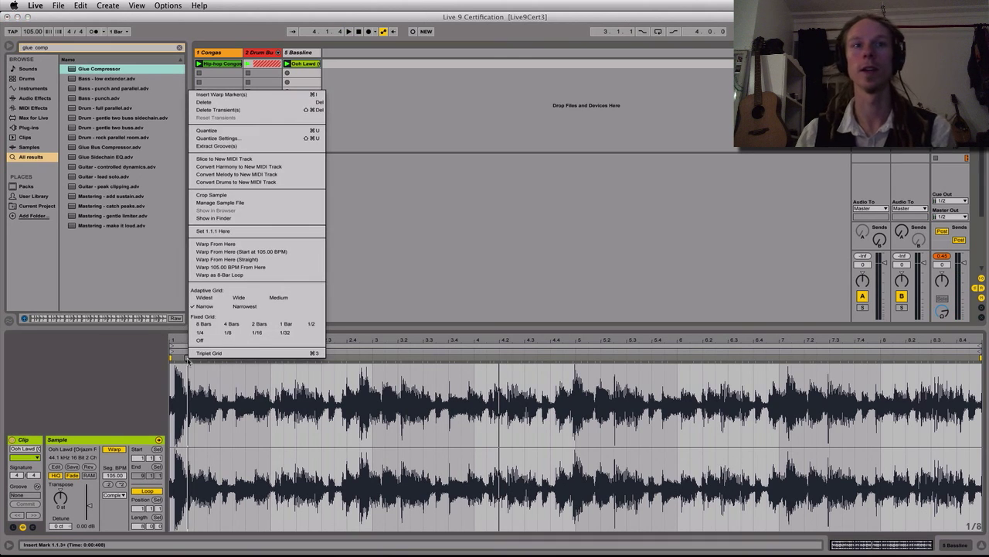
click(226, 232)
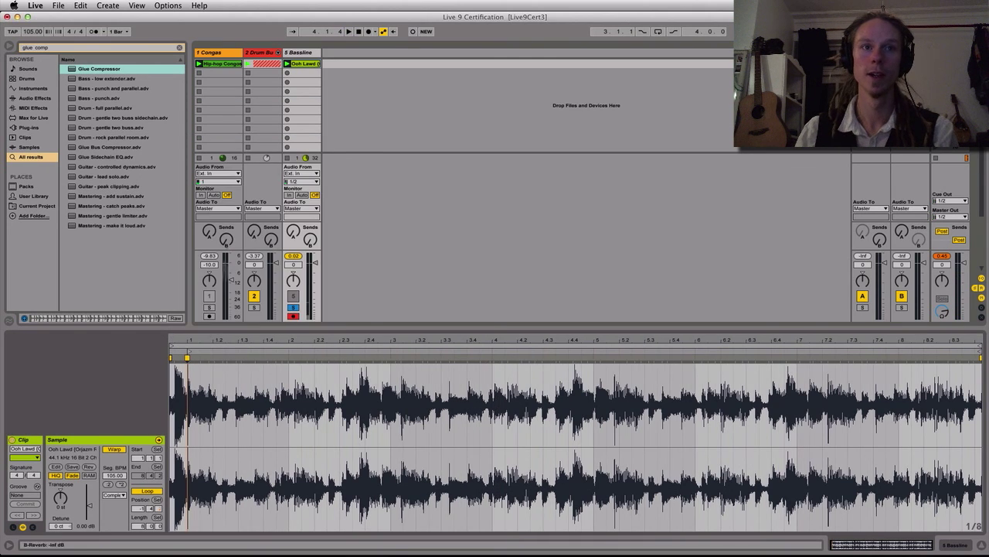
right_click(187, 358)
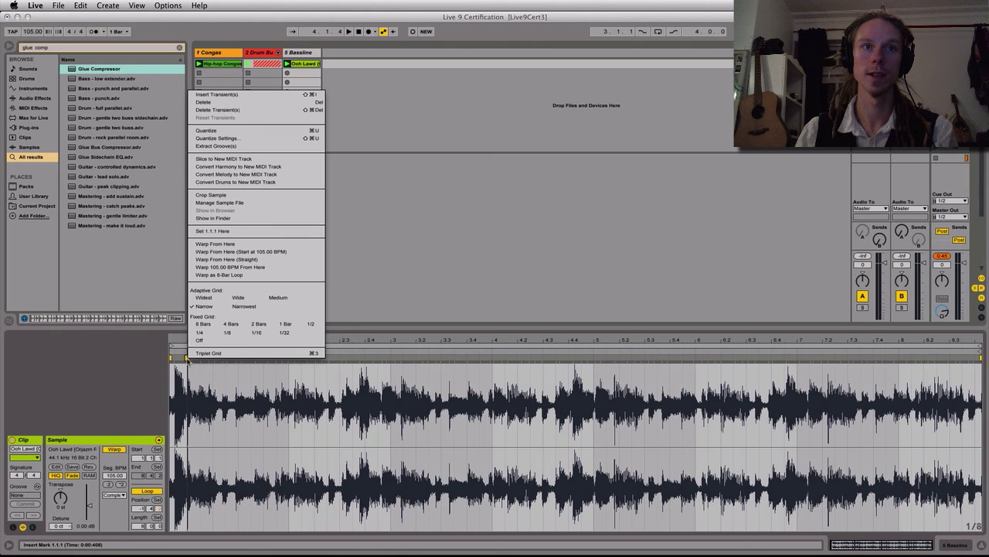
click(224, 246)
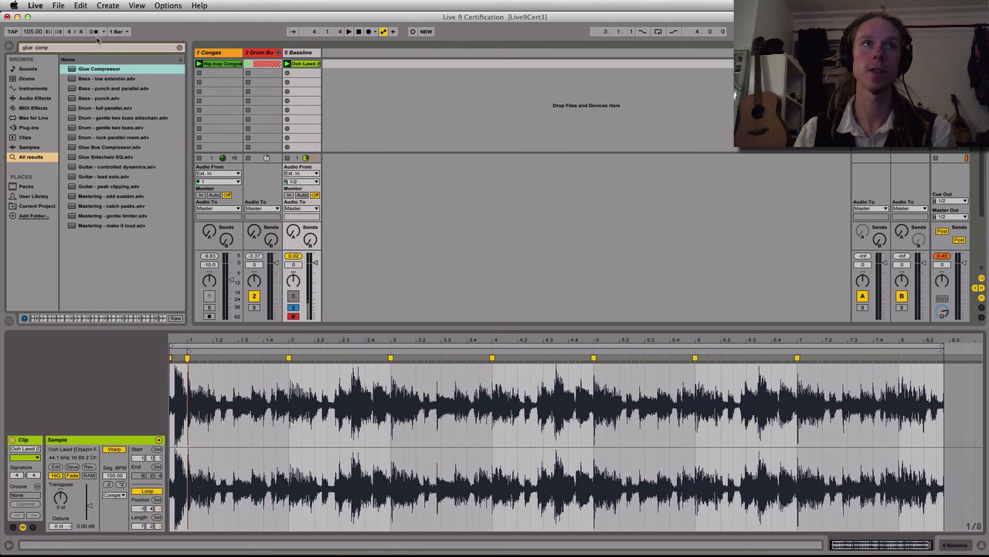
key(space)
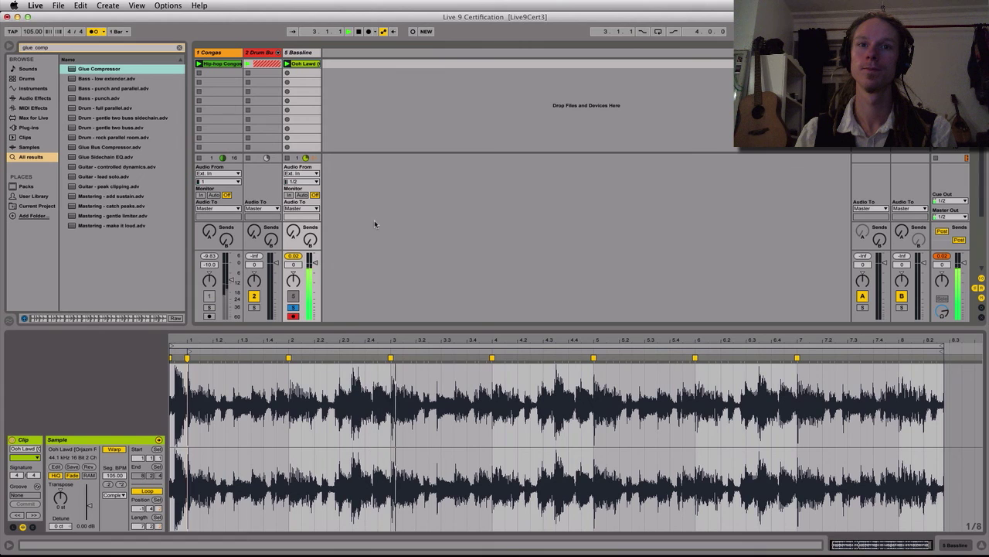
key(space)
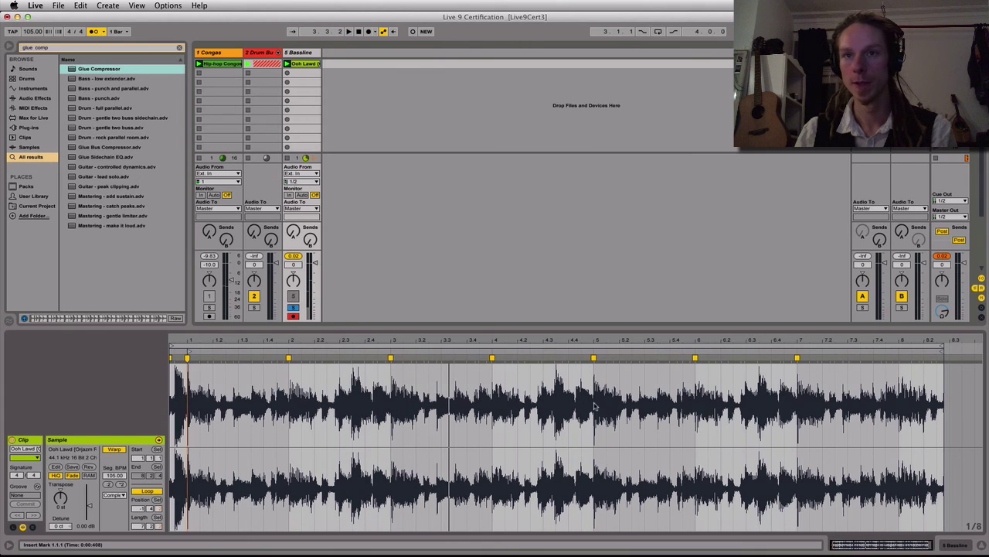
Loop the clip's first four bars, from 1.1.1 to 5.1.1
drag(593, 405, 194, 410)
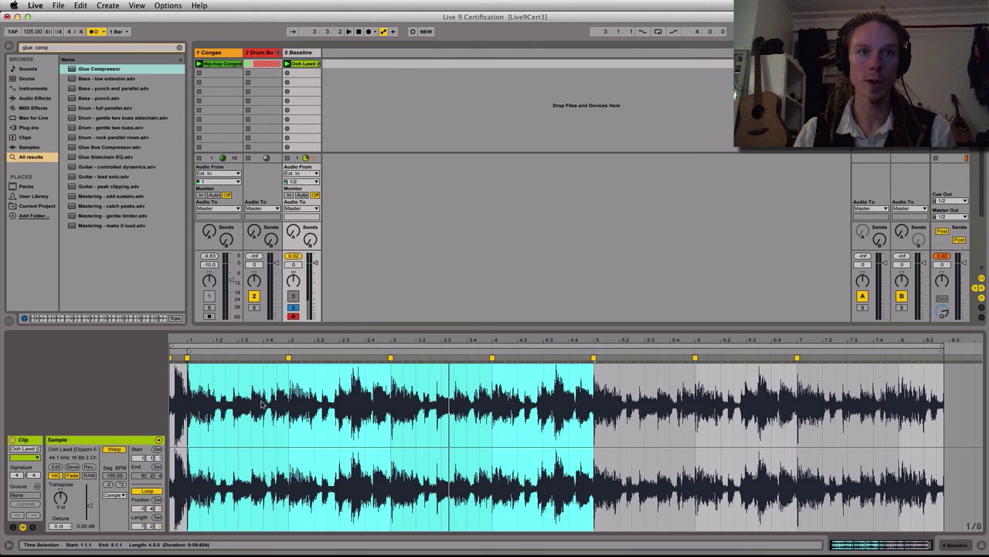
key(super+l)
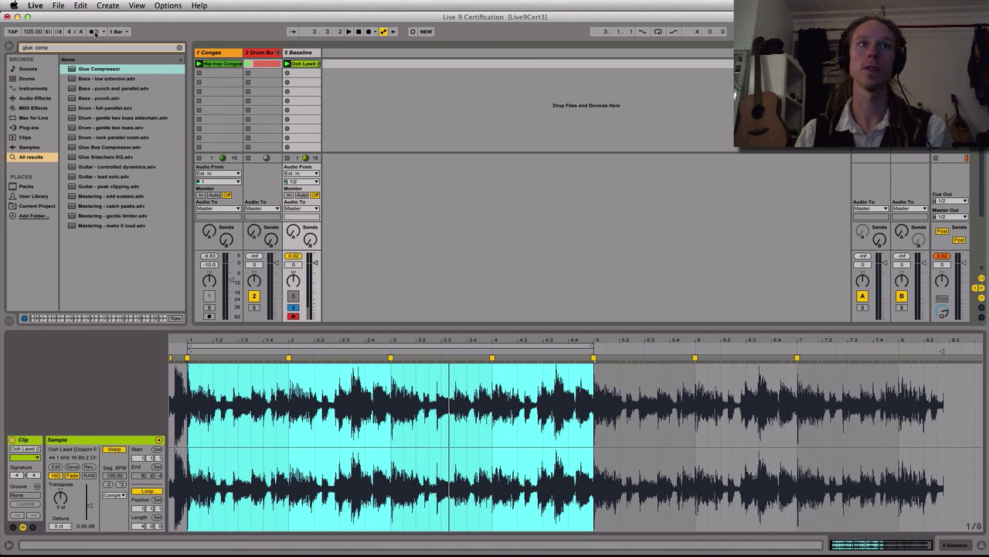
Turn off the metronome, unsolo the Bassline track, set its volume to -7.3 dB and play the set
click(294, 308)
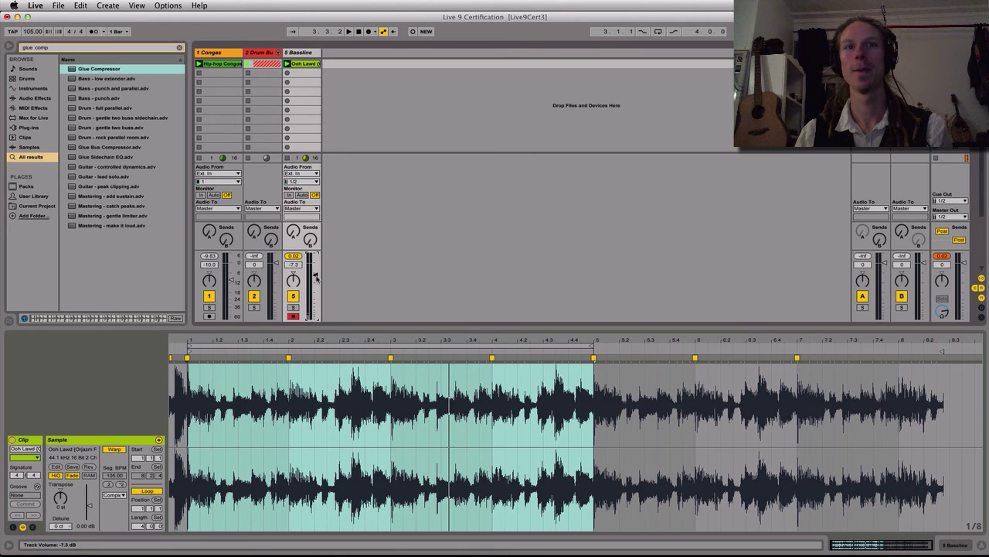
key(space)
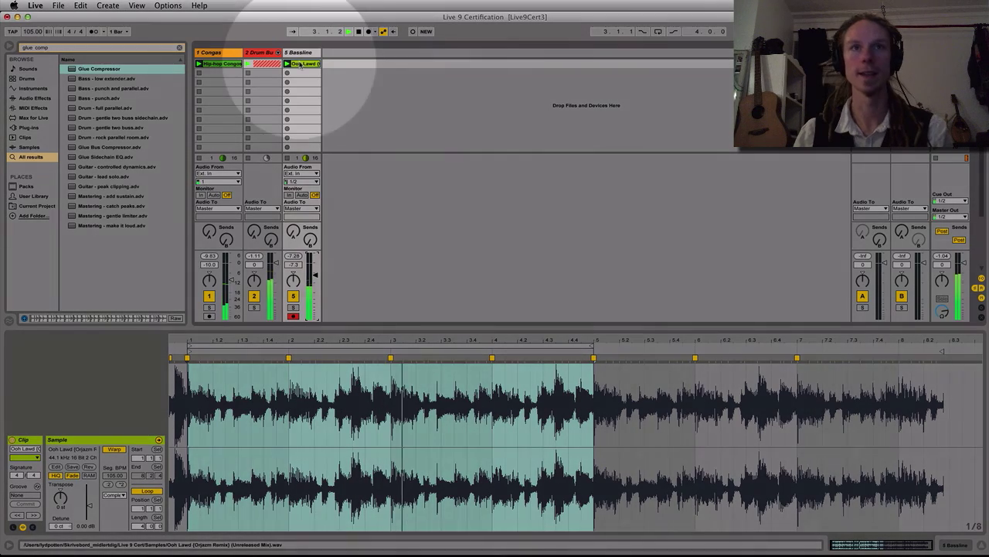
Convert the Bassline clip's melody to a new MIDI track and open the new clip with its note display folded
right_click(301, 64)
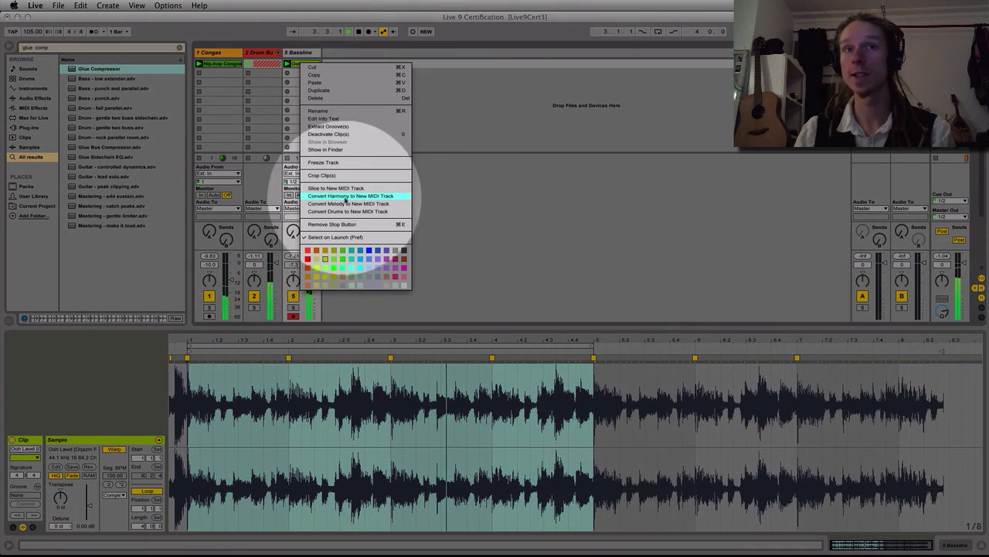
click(345, 197)
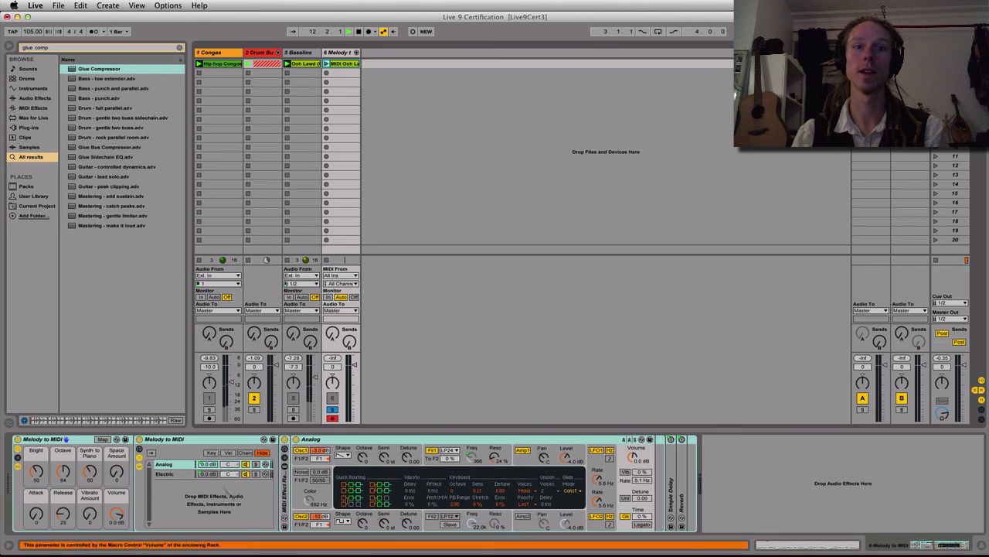
double_click(340, 65)
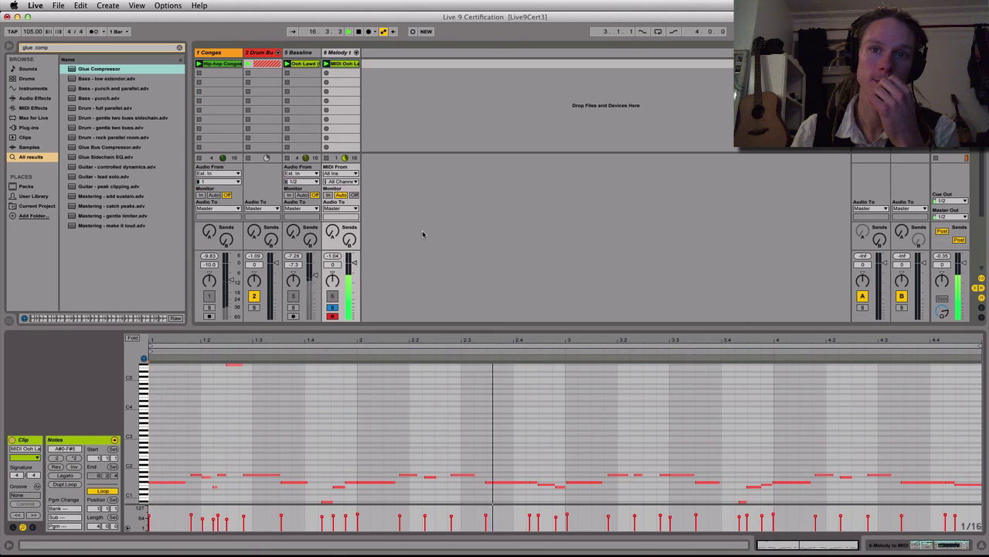
click(133, 339)
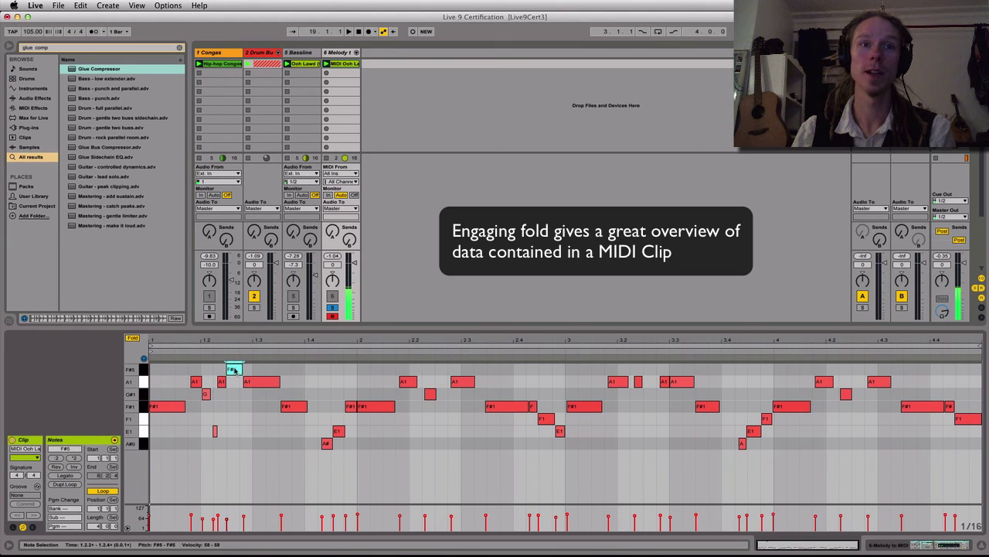
Delete the stray F#5, short E1 and G#1 notes around beat 1.2 of the converted melody clip
double_click(233, 369)
double_click(215, 431)
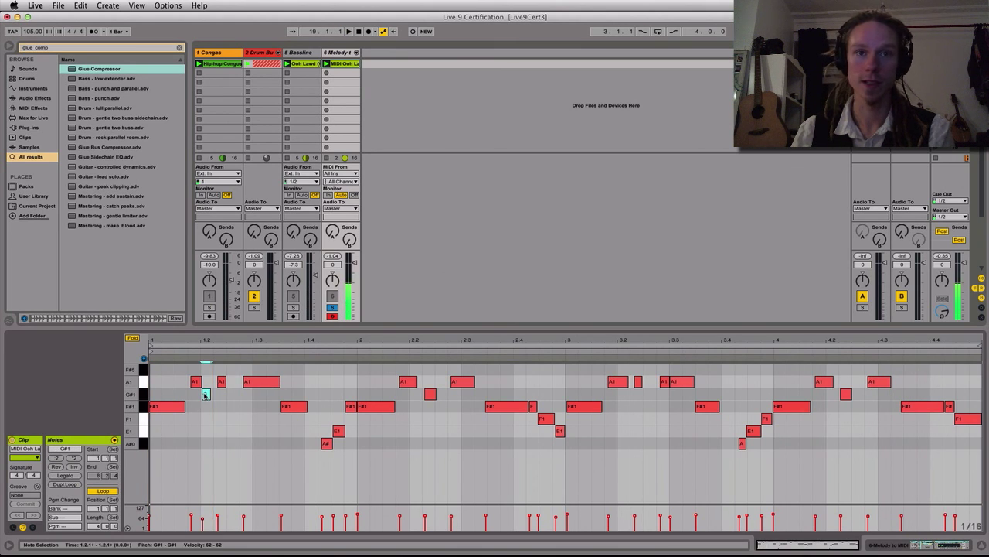
double_click(205, 394)
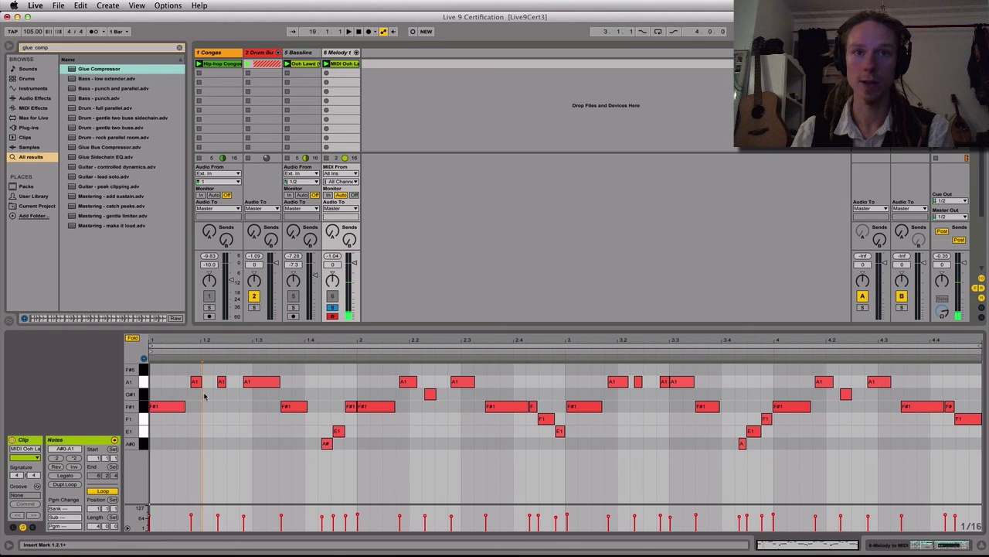
Play the converted melody clip to check its notes by ear around bars 2 and 3
super+click(373, 408)
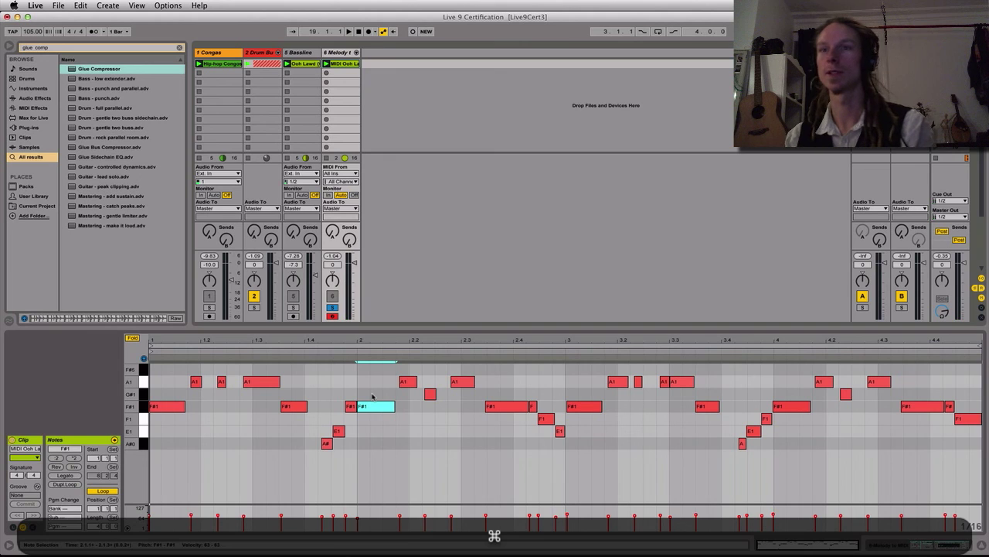
key(space)
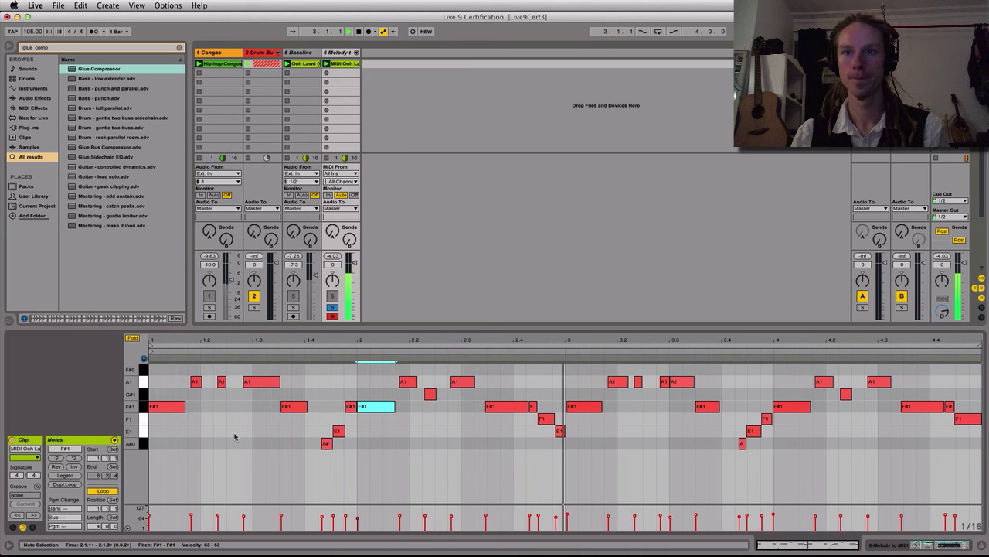
drag(545, 418, 546, 426)
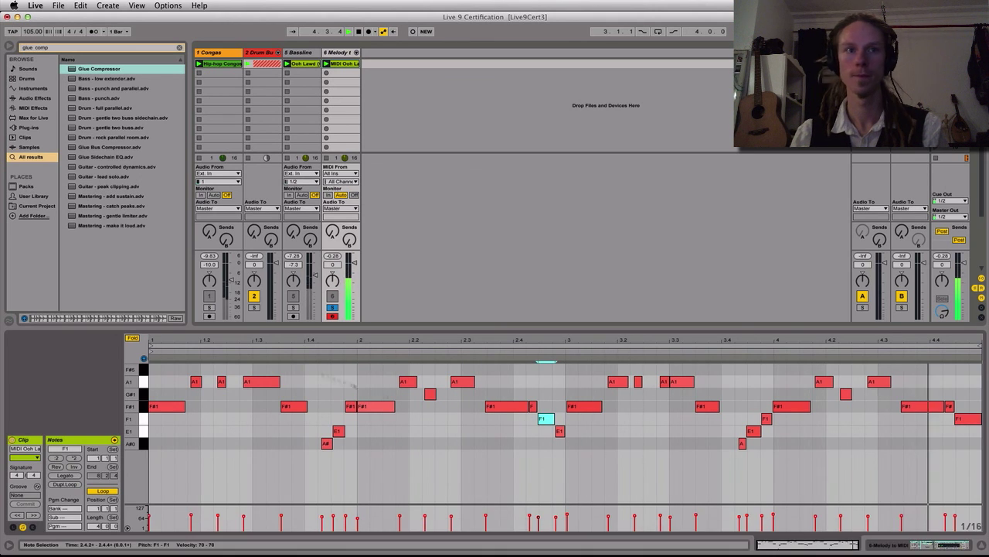
Duplicate the melody clip's four-bar loop so that it spans eight bars
click(247, 434)
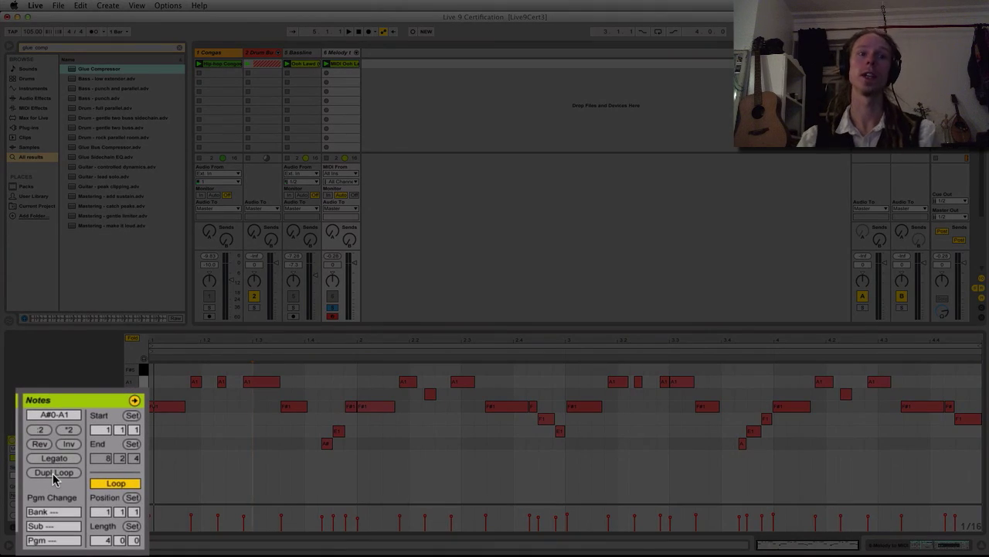
click(53, 473)
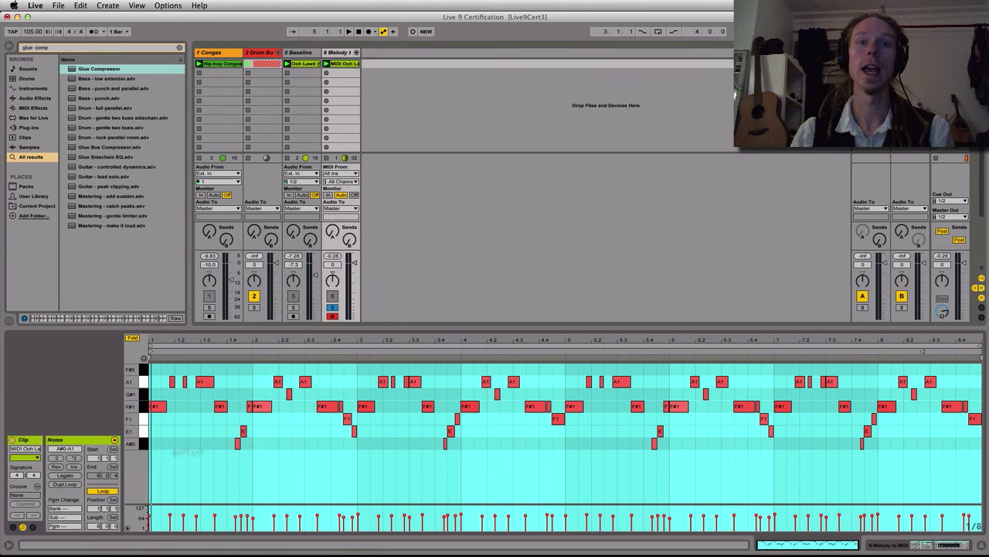
click(279, 430)
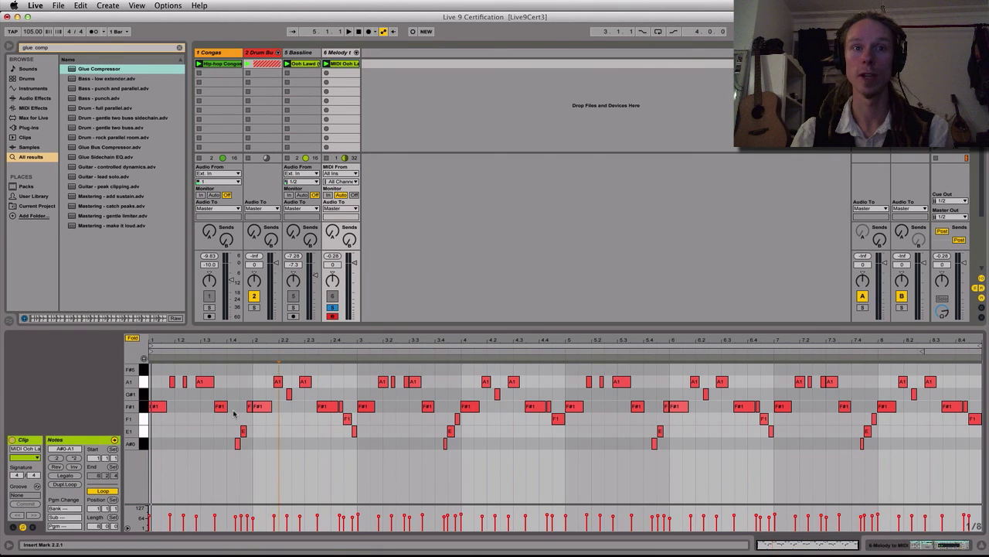
Delete the short extra F#1 notes late in bars 1 and 2, and extend the long F#1 near beat 2.3 with Legato
click(220, 406)
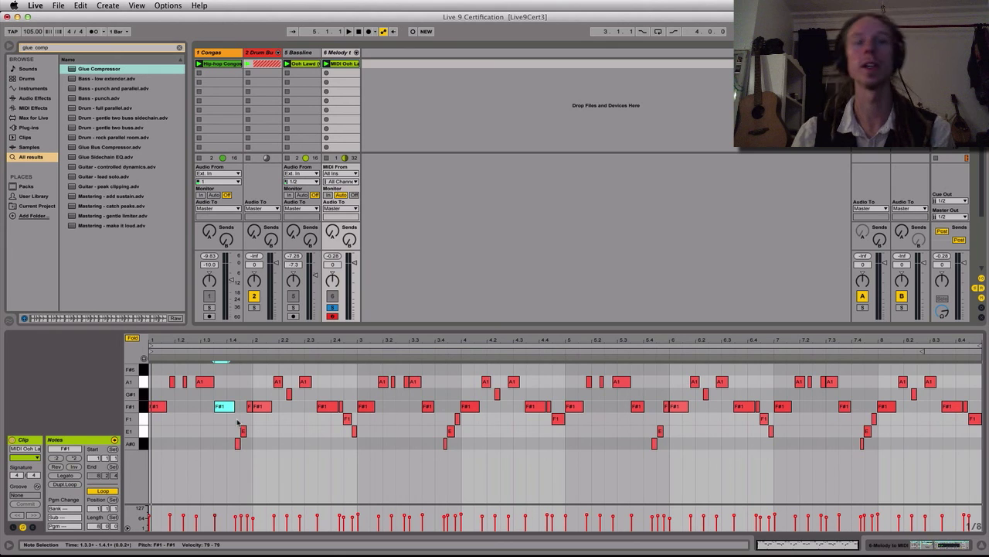
click(246, 421)
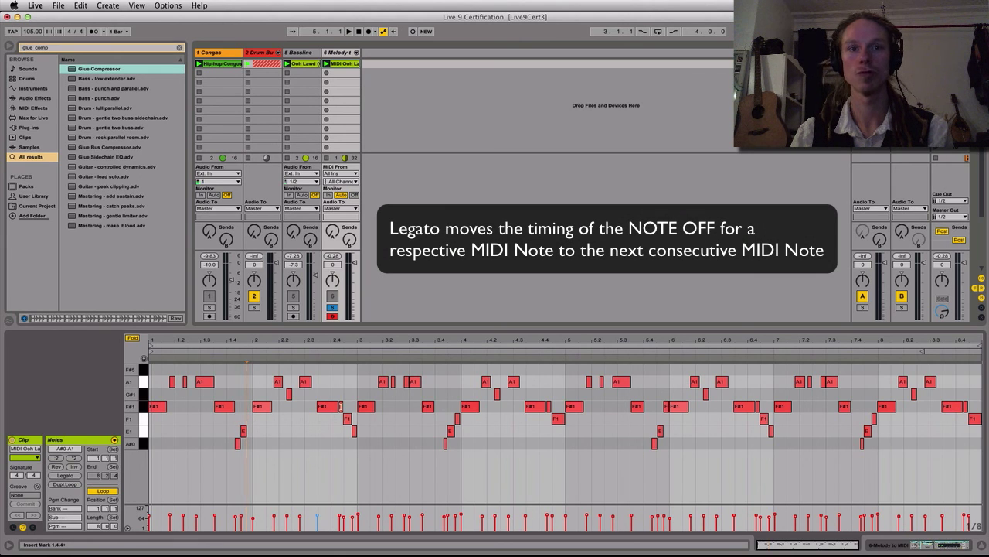
click(340, 407)
click(324, 408)
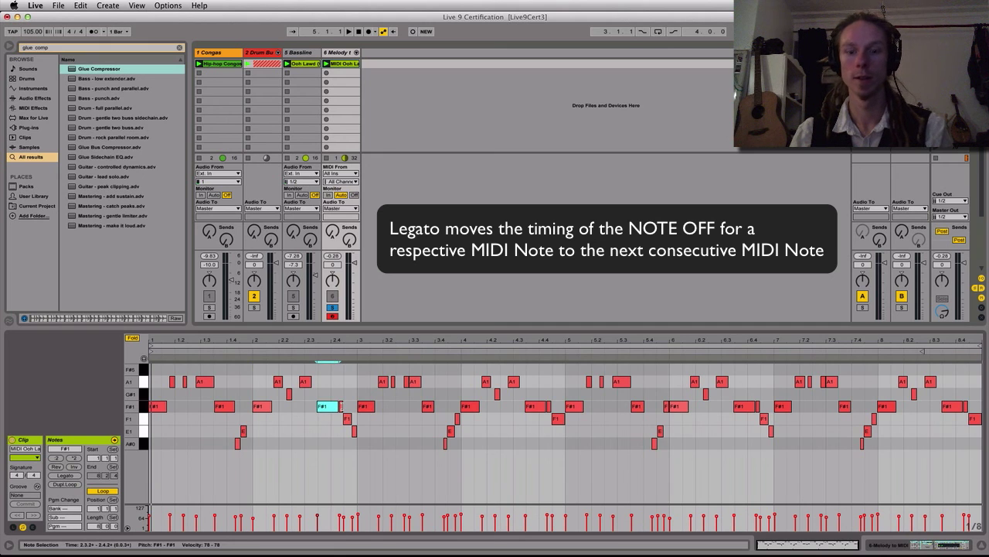
click(342, 406)
key(Delete)
click(331, 406)
click(68, 475)
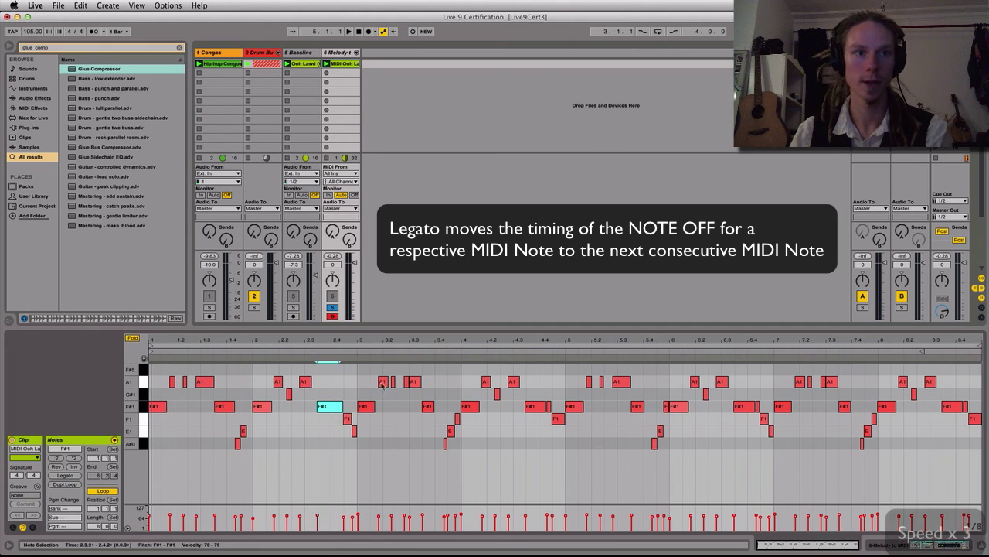
Delete the short A1, A#0 and F1 notes in bar 3 and the short F#1 notes late in bars 4 and 6, extending bar 6's long F#1
click(406, 382)
key(Delete)
click(446, 444)
key(Delete)
click(457, 420)
key(Delete)
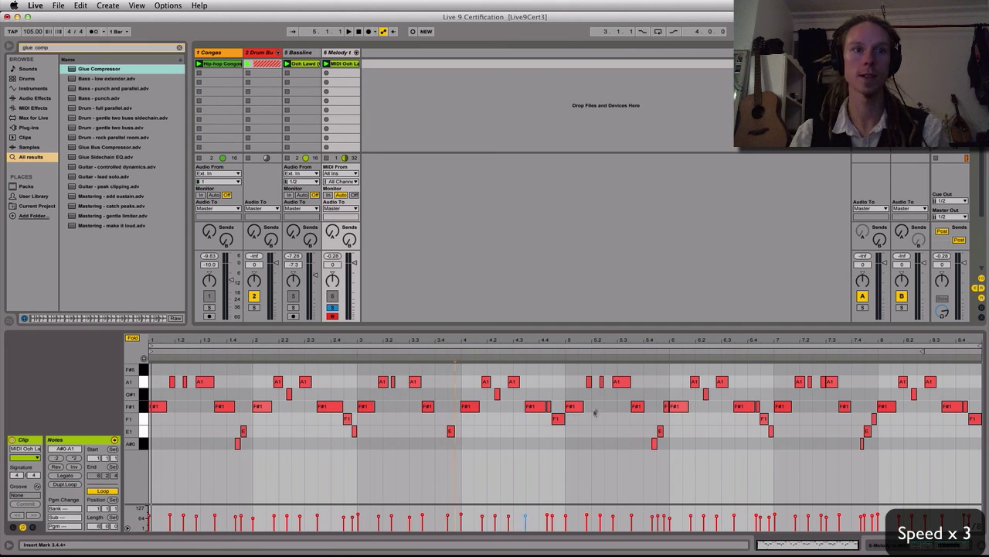
click(744, 406)
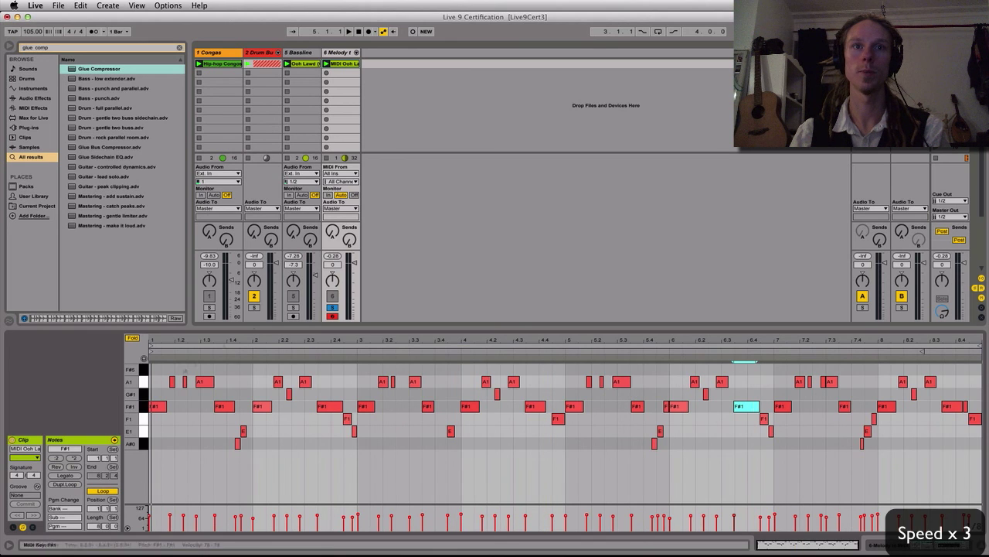
Activate the Congas and melody tracks, unsolo the melody track and lower its volume to -4.5 dB while the set plays
click(210, 296)
click(333, 296)
click(332, 307)
key(space)
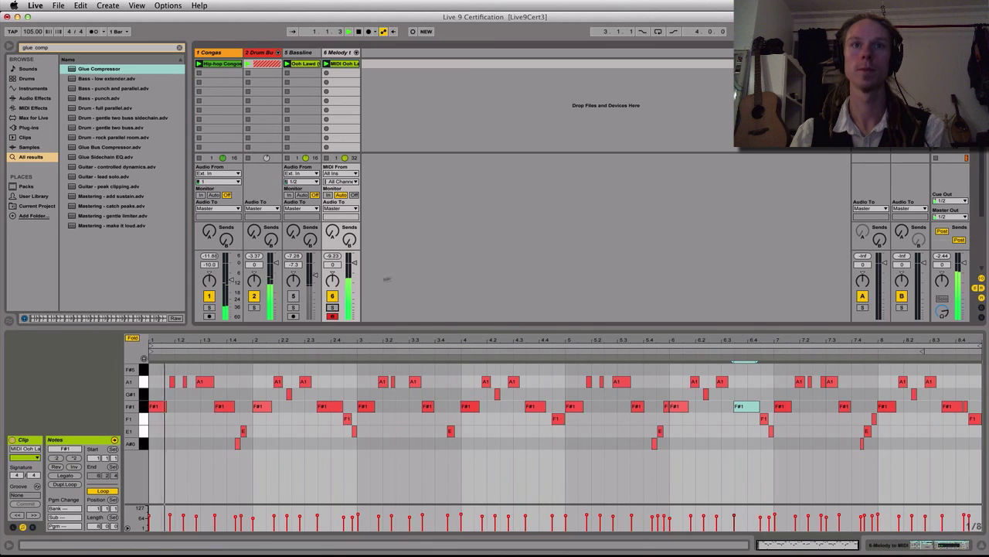
drag(354, 263, 355, 271)
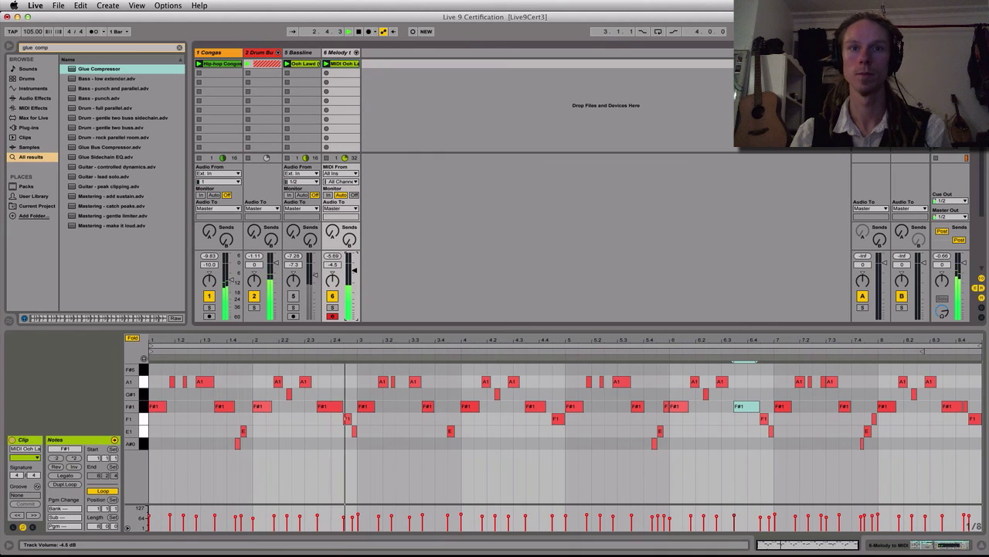
Remove the short E1 note at the end of bar 2 and extend the preceding F1 note to bar 3
click(349, 422)
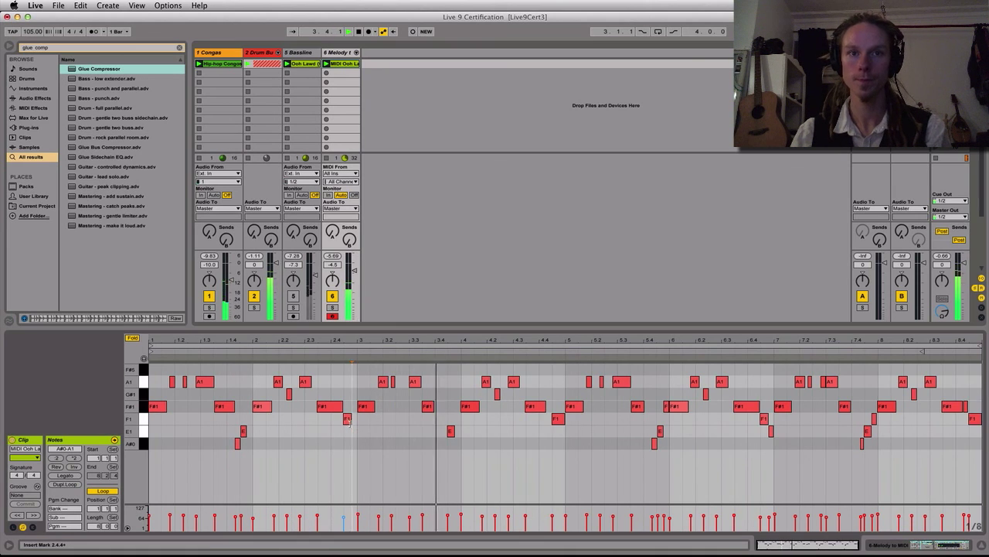
click(348, 419)
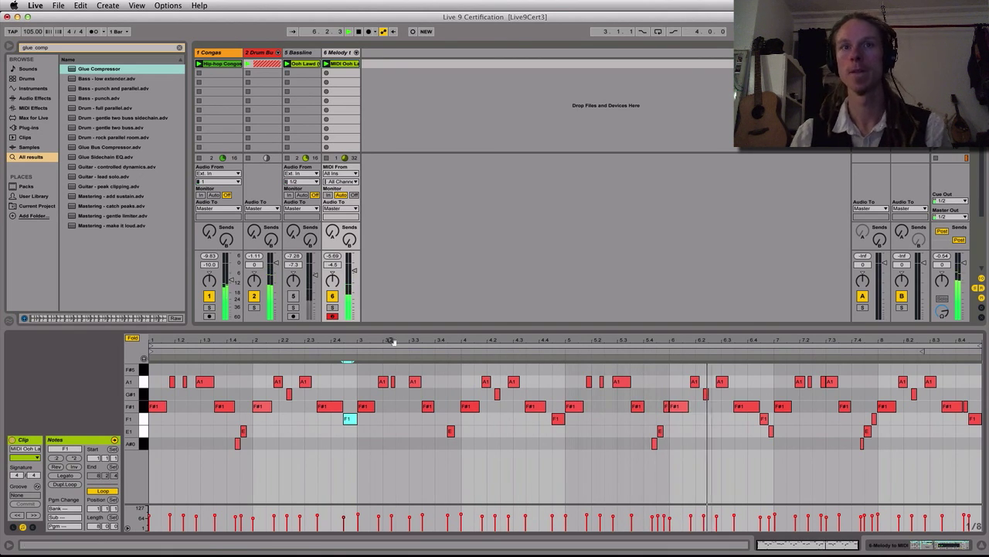
Search the browser for "compressor" and add the Compressor effect to the end of the melody track's device chain
click(431, 175)
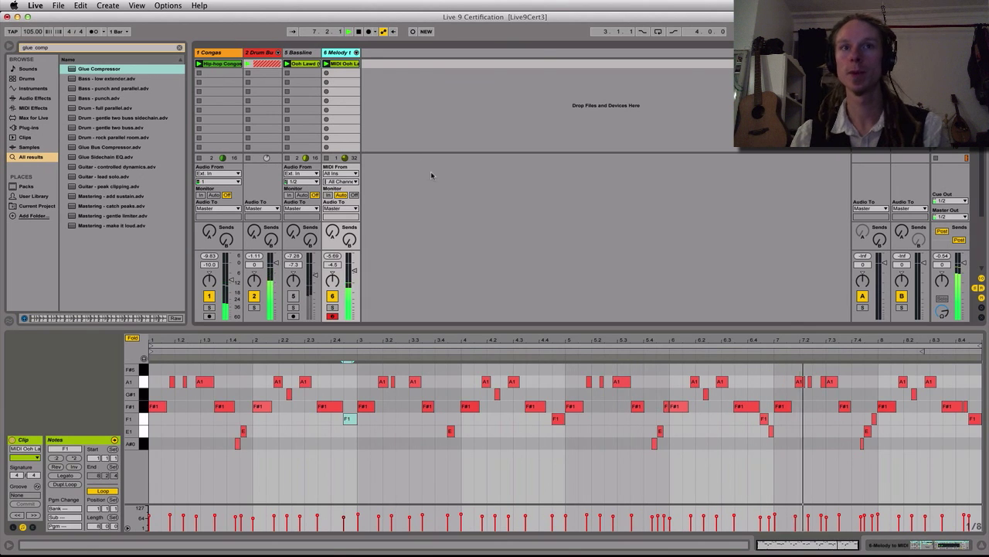
key(shift+Tab)
key(super+f)
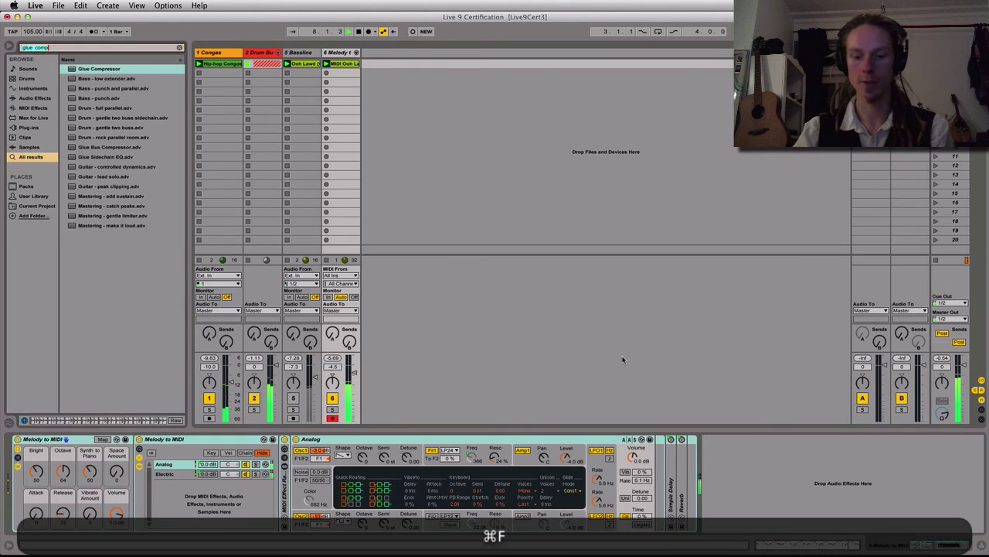
text(comom)
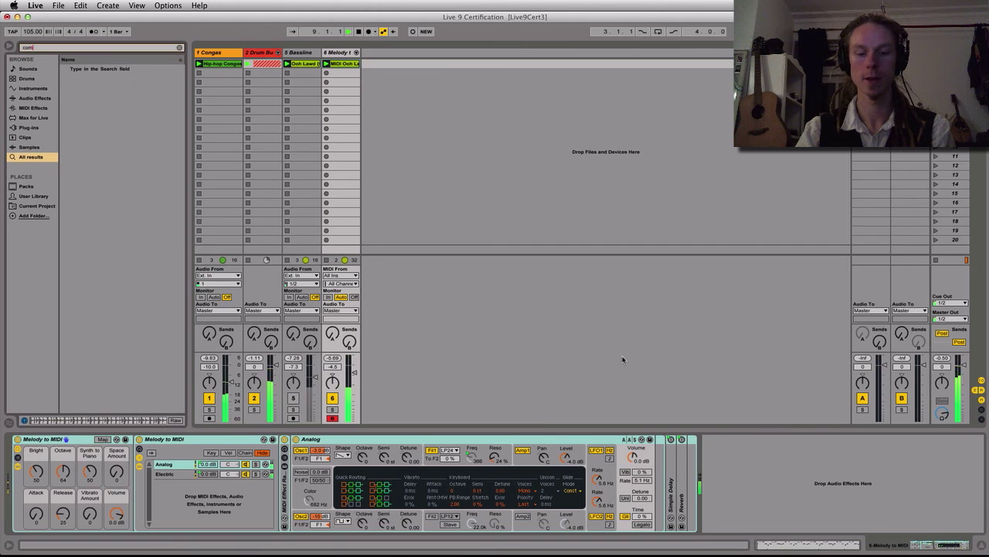
text(pressor)
key(Down)
key(Return)
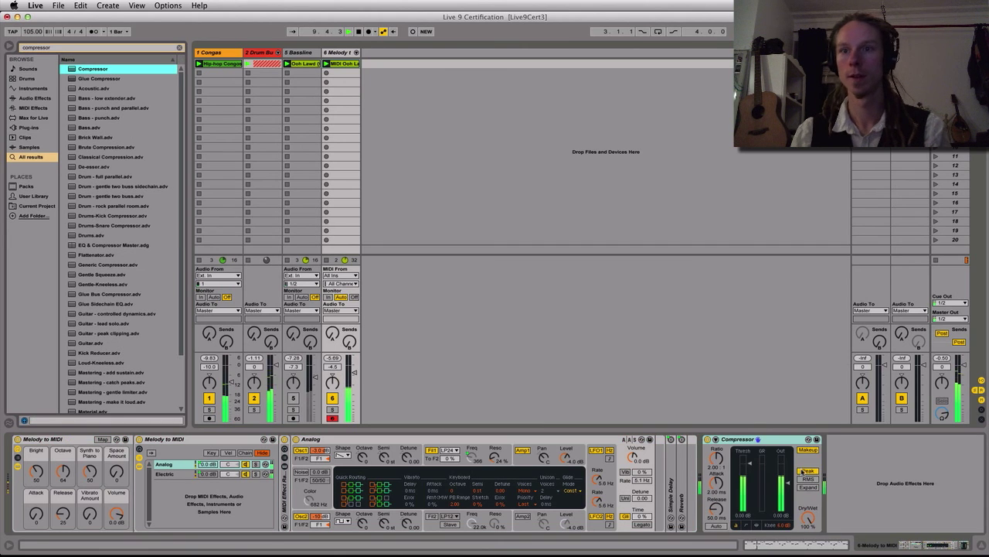
Switch the Compressor to RMS, lower its threshold, set attack 7.20 ms and release 174 ms, and reduce the melody track's volume to -7.3 dB
click(809, 478)
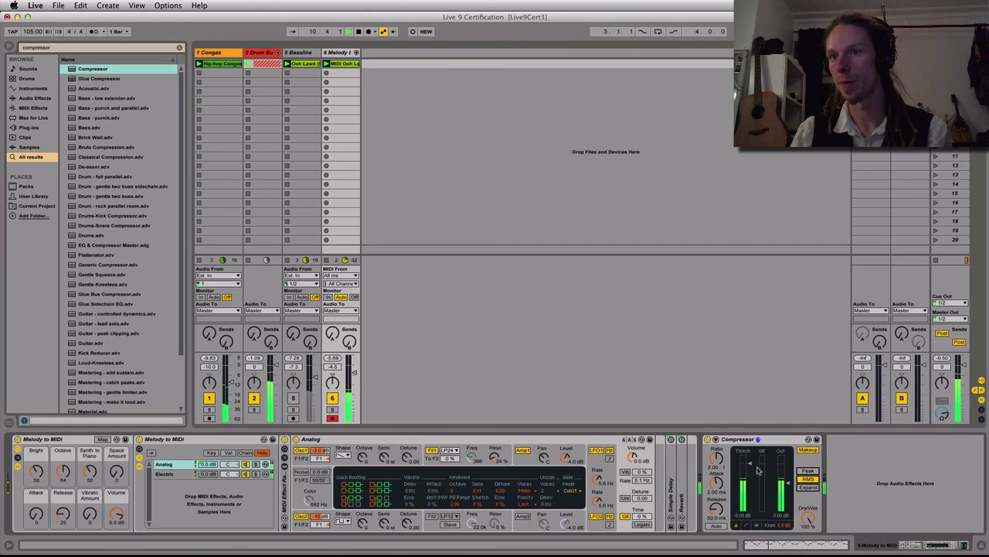
drag(750, 464, 750, 480)
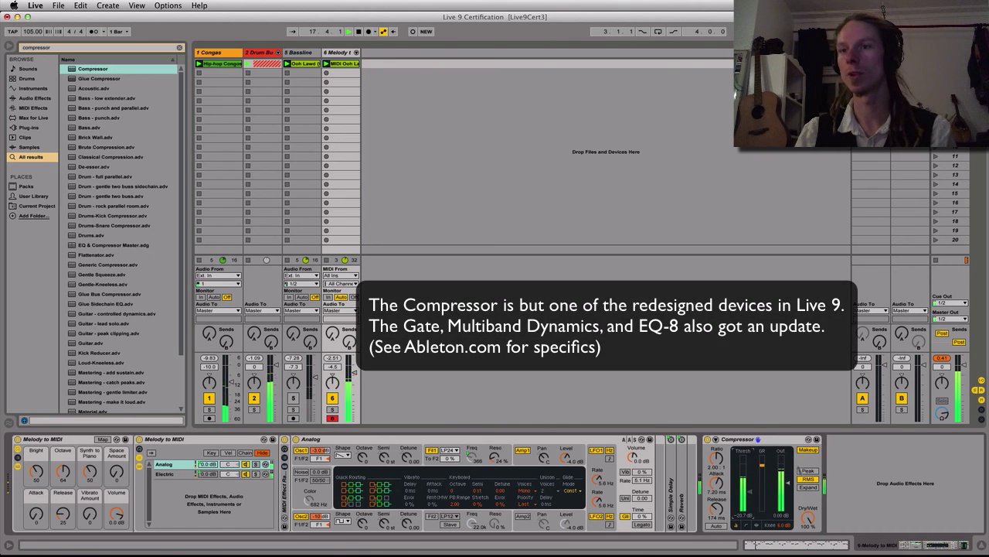
drag(354, 373, 355, 376)
Search the browser for "g funk" and add the G Funk Env preset after the Compressor on the melody track
key(super+f)
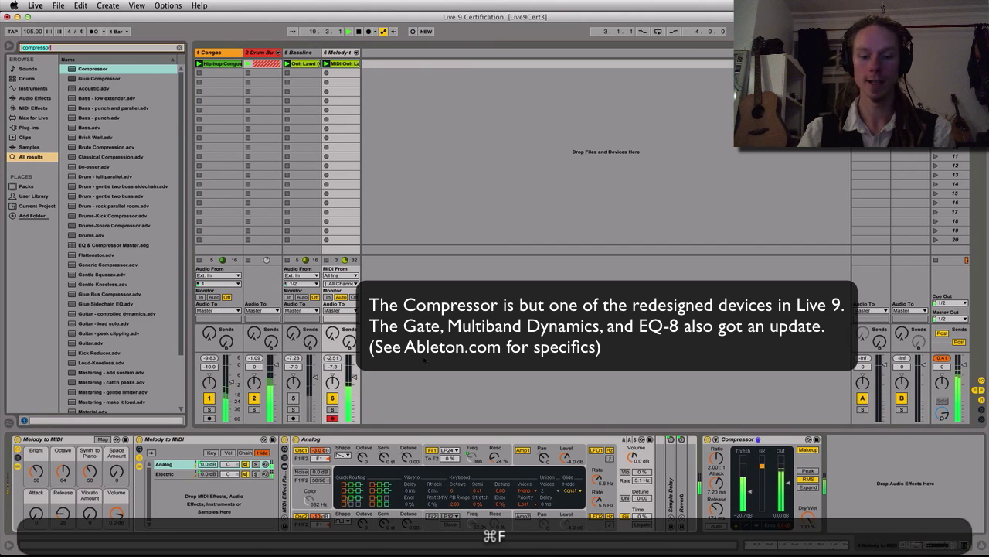
text(g funk)
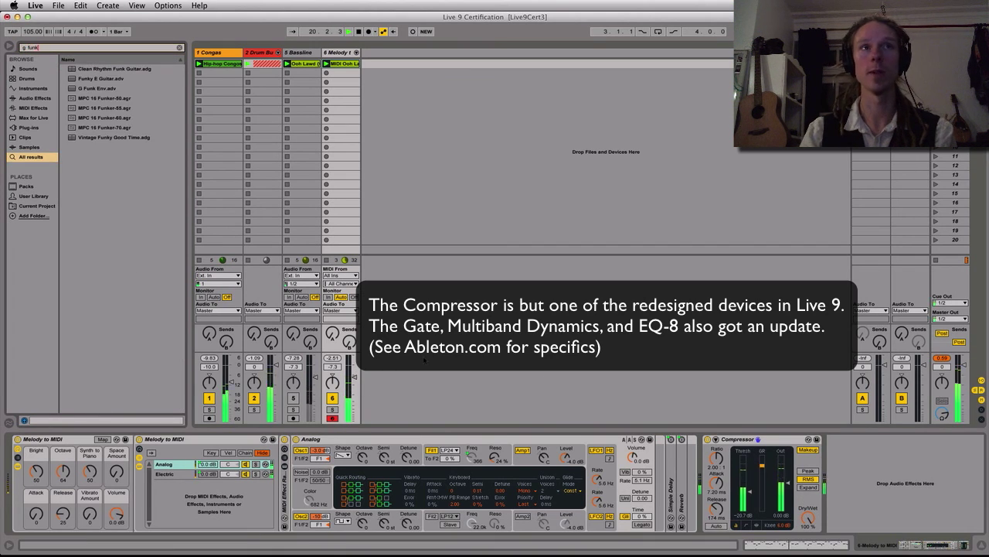
key(Down)
key(Down)
key(Down)
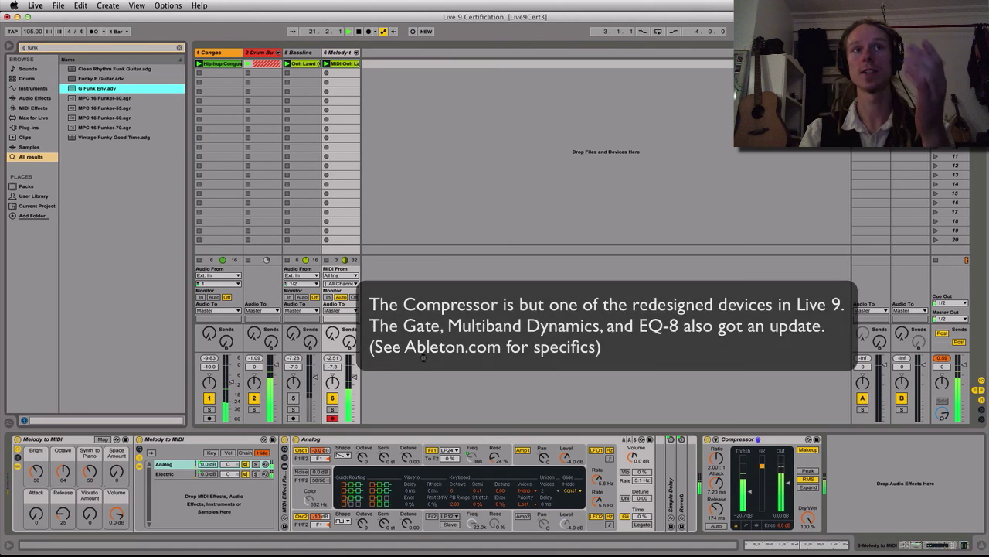
key(Return)
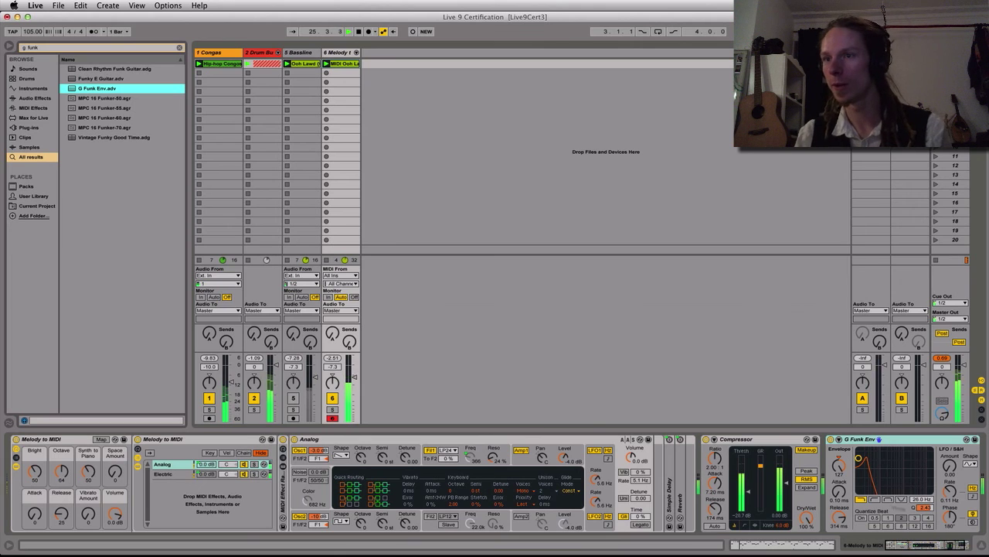
Record G Funk Env filter frequency movements into the melody clip and show the clip's frequency envelope
click(924, 500)
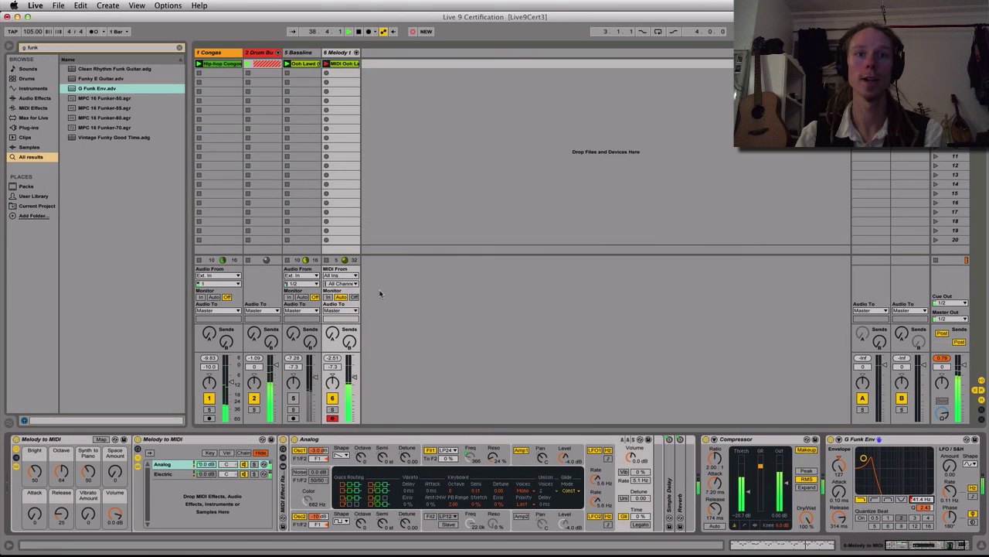
key(shift+Tab)
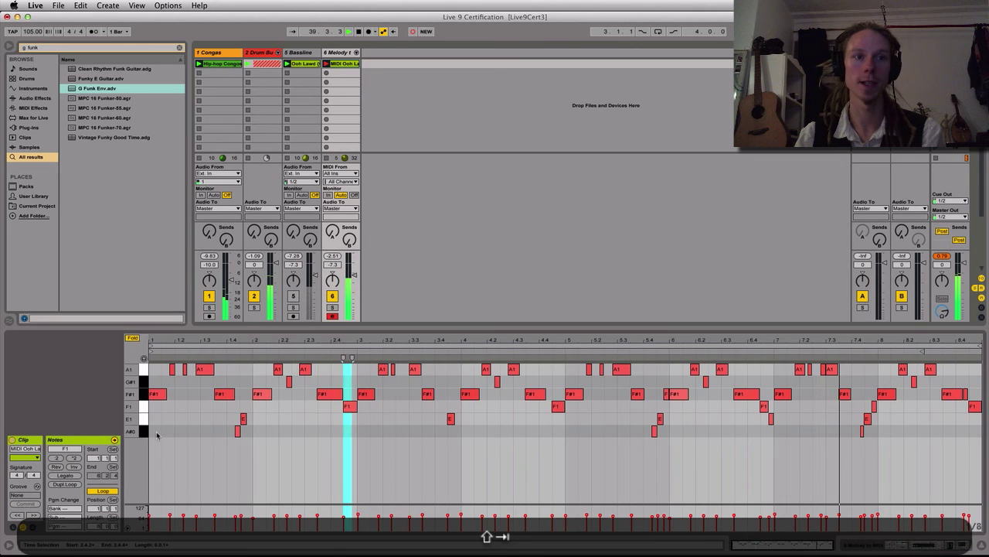
click(33, 527)
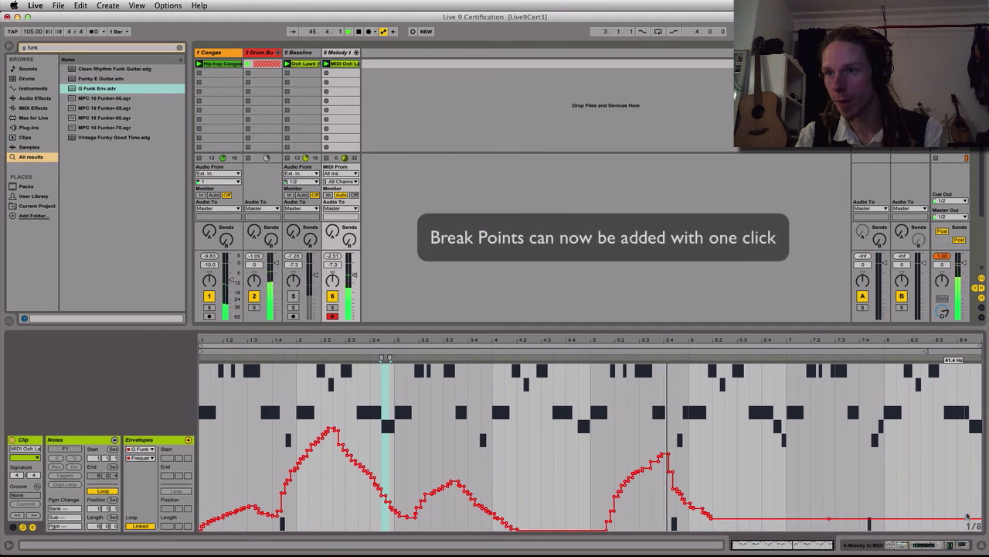
Add a high breakpoint near beat 8.4 of the frequency envelope and bend the rising segment before it into an upward curve
drag(968, 516, 958, 402)
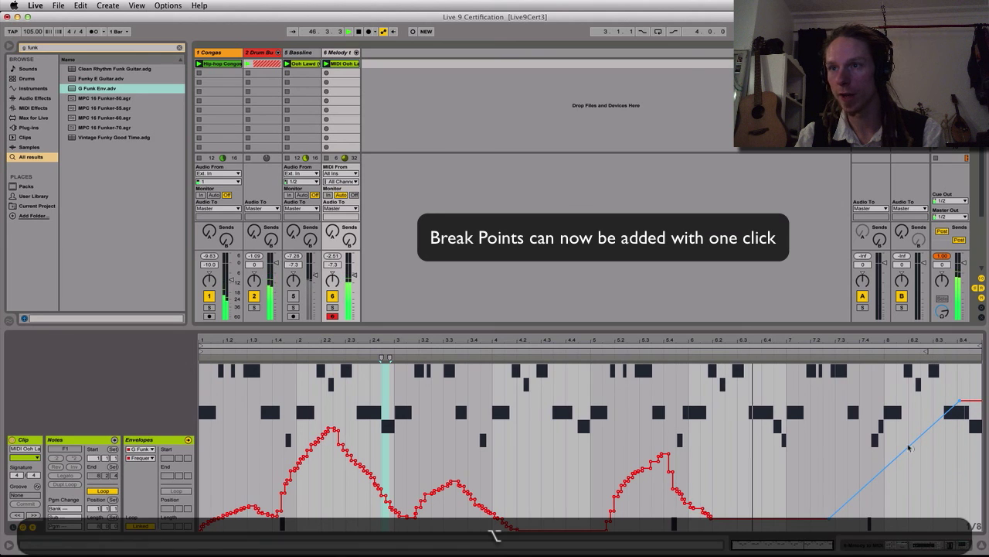
alt+drag(909, 448, 909, 490)
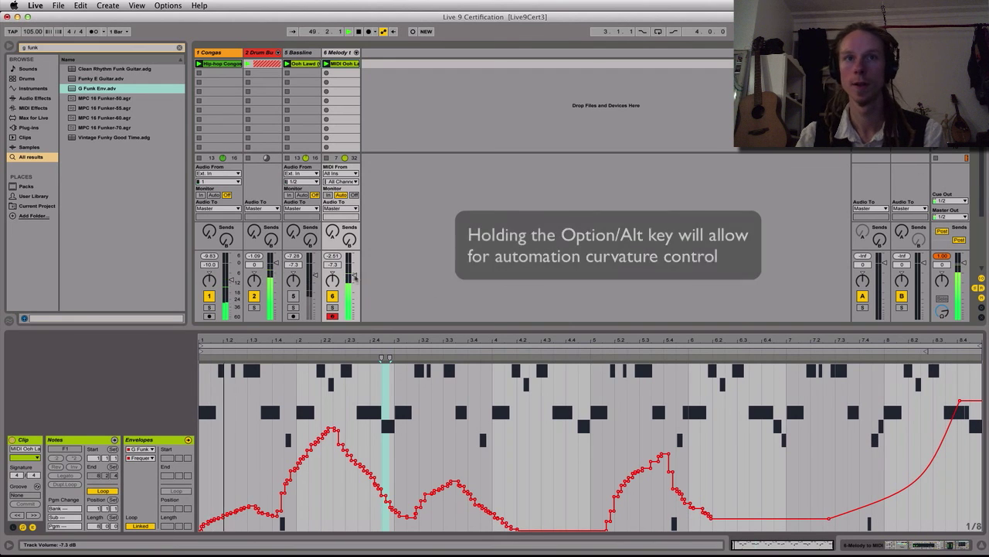
Lower the melody track's volume to -10.0 dB and the drum bus to -2.4 dB, and stop playback
click(354, 276)
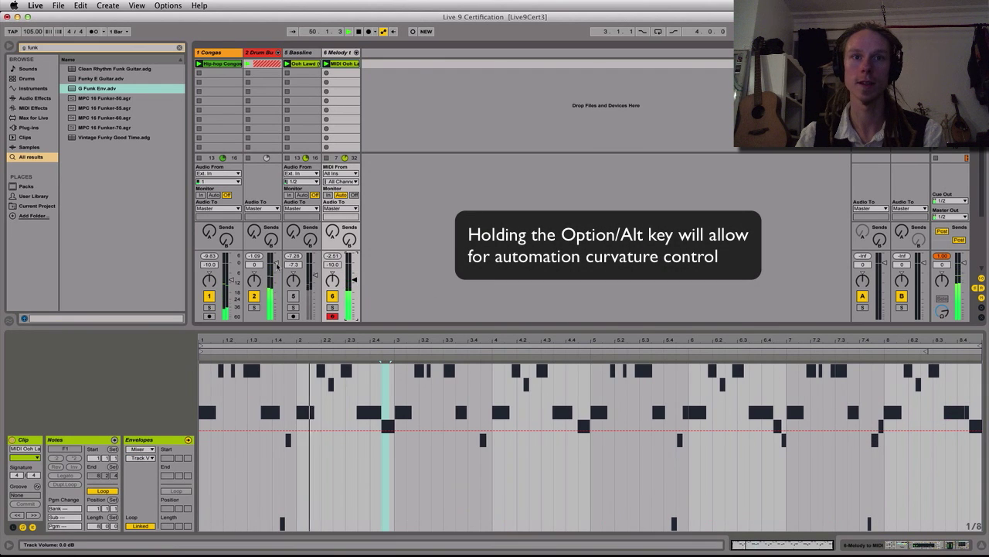
drag(277, 264, 277, 268)
key(space)
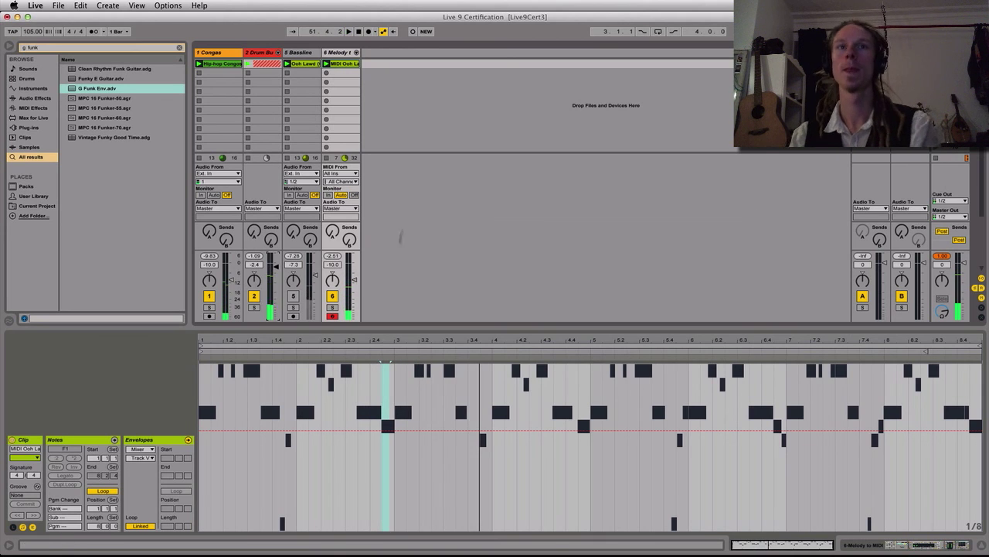
Rename the converted melody track to Bass and color the track and its MIDI clip dark orange
click(397, 115)
key(shift+super+r)
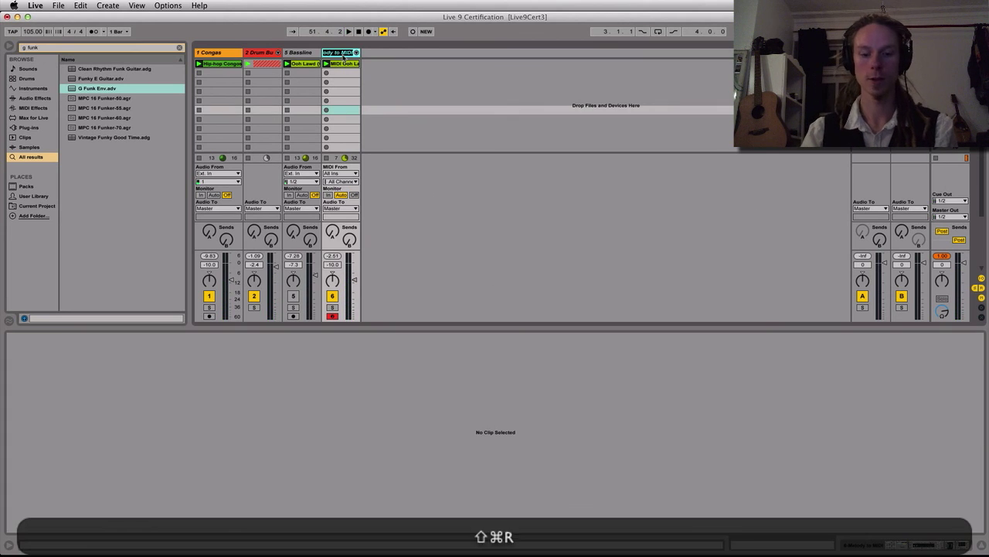
text(Bass)
right_click(343, 56)
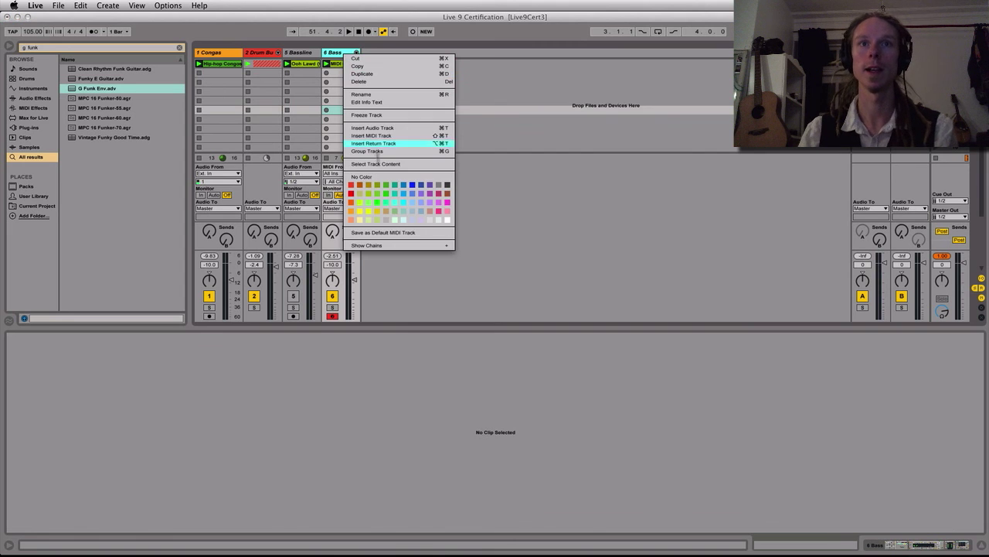
key(Escape)
right_click(343, 64)
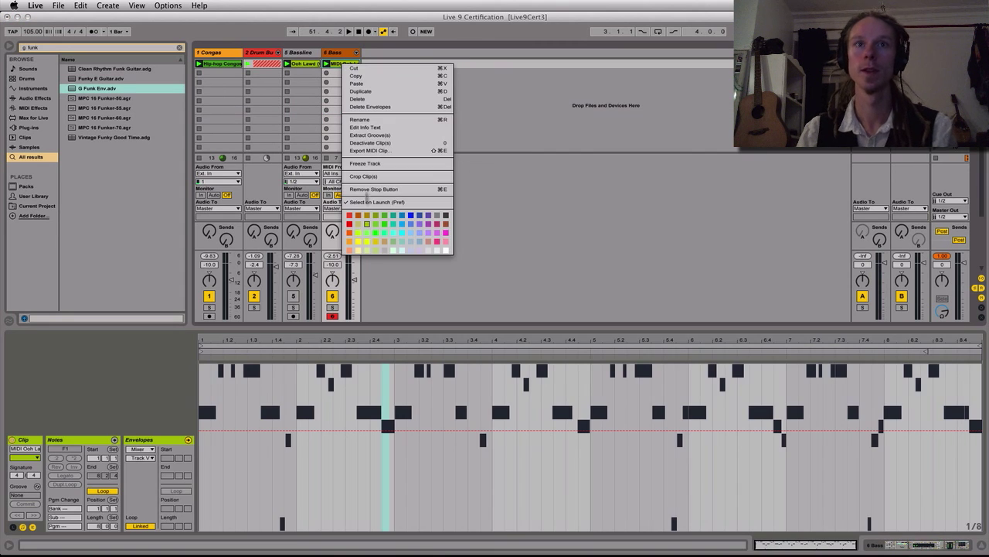
click(359, 215)
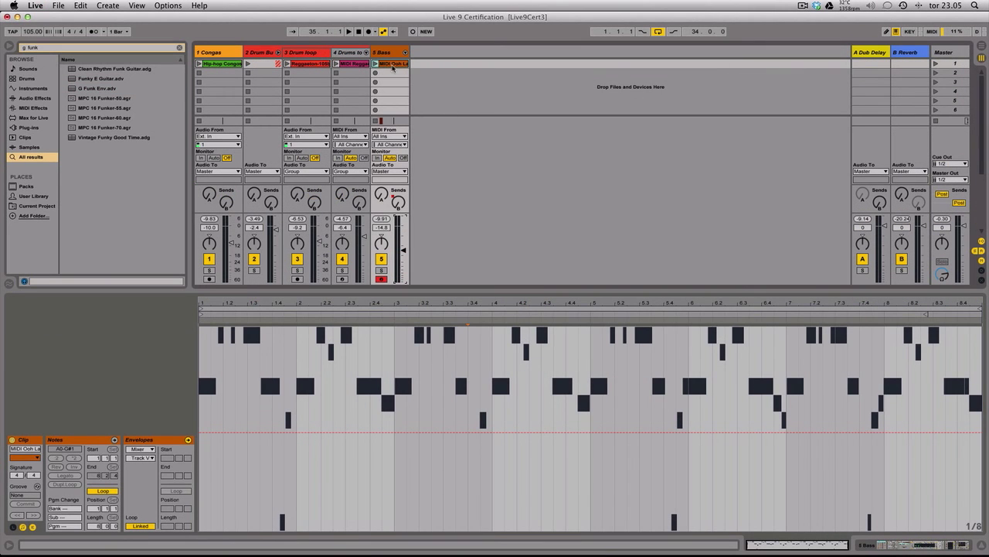
Show the Bass track's devices, save the G Funk Env device as a preset and select G Funk Env.adv in the User Library
key(shift+Tab)
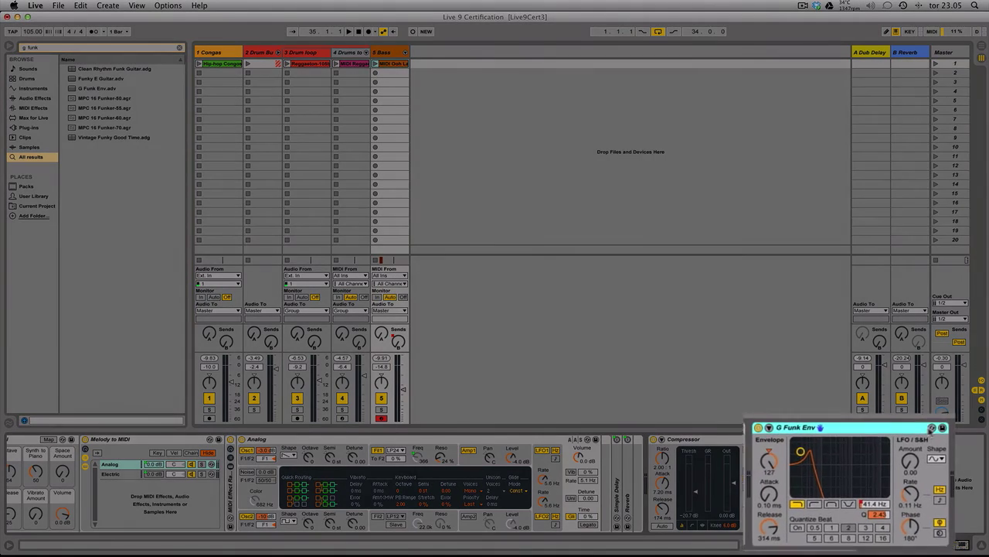
key(super+r)
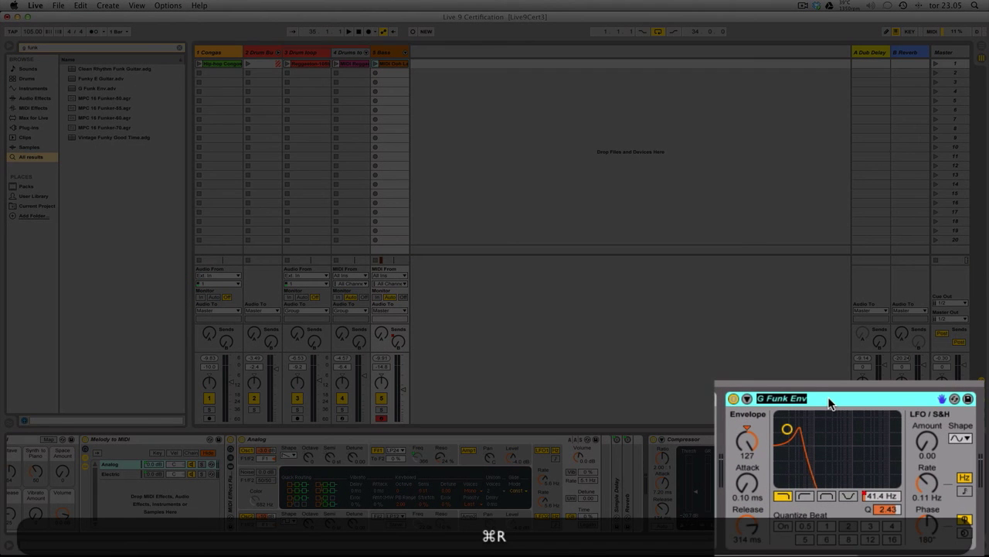
click(829, 403)
click(969, 399)
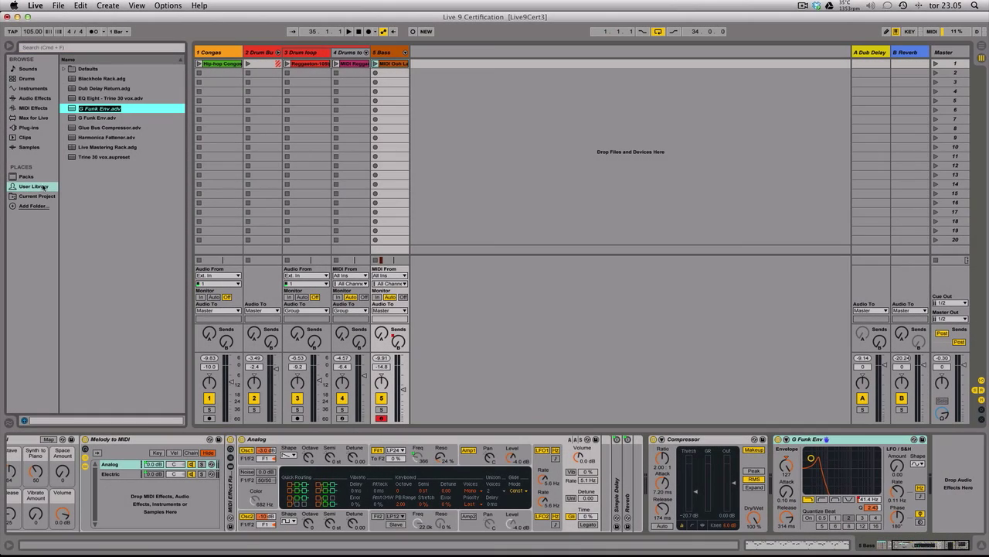
key(Escape)
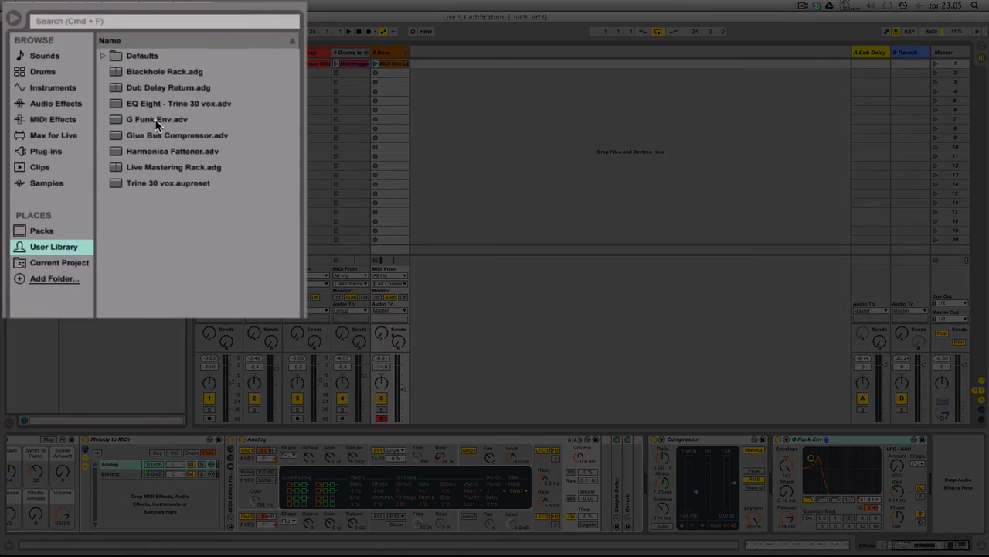
click(157, 120)
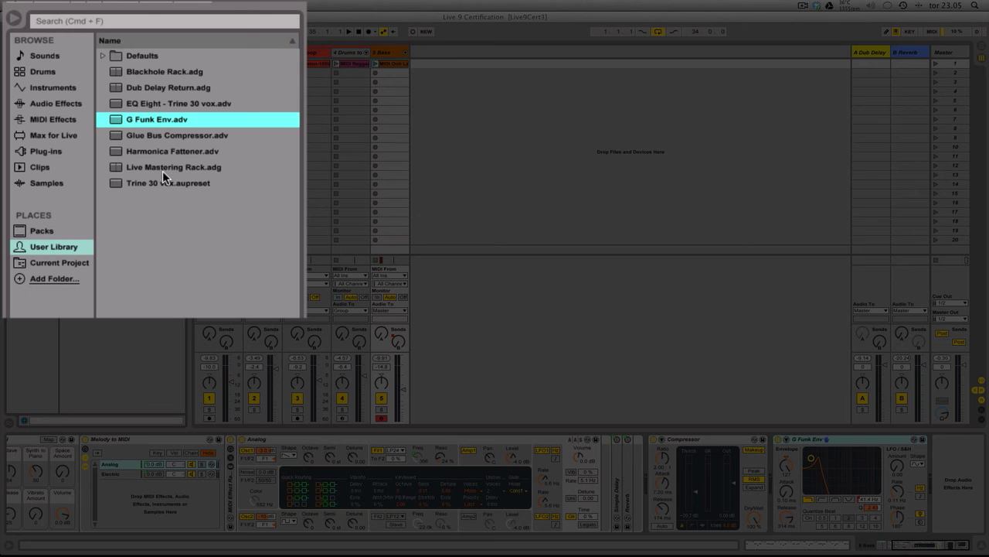
Expand the User Library's Defaults folder and examine the option for saving the Compressor's settings as the default preset
click(102, 56)
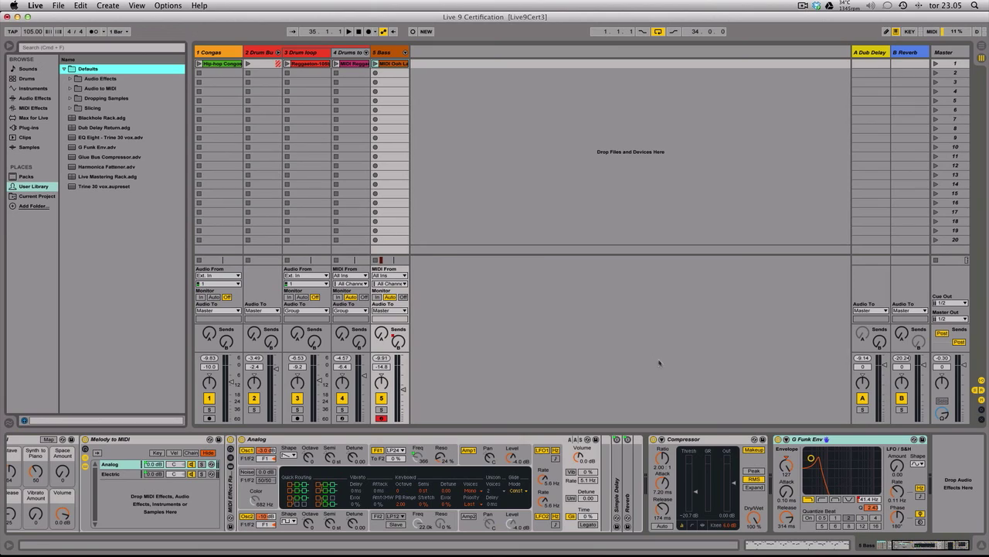
click(713, 440)
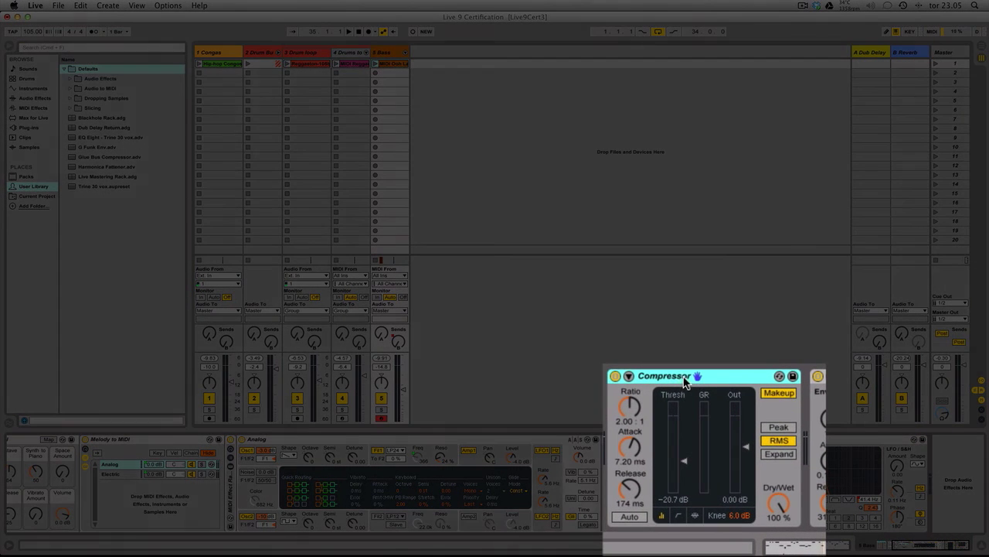
right_click(675, 378)
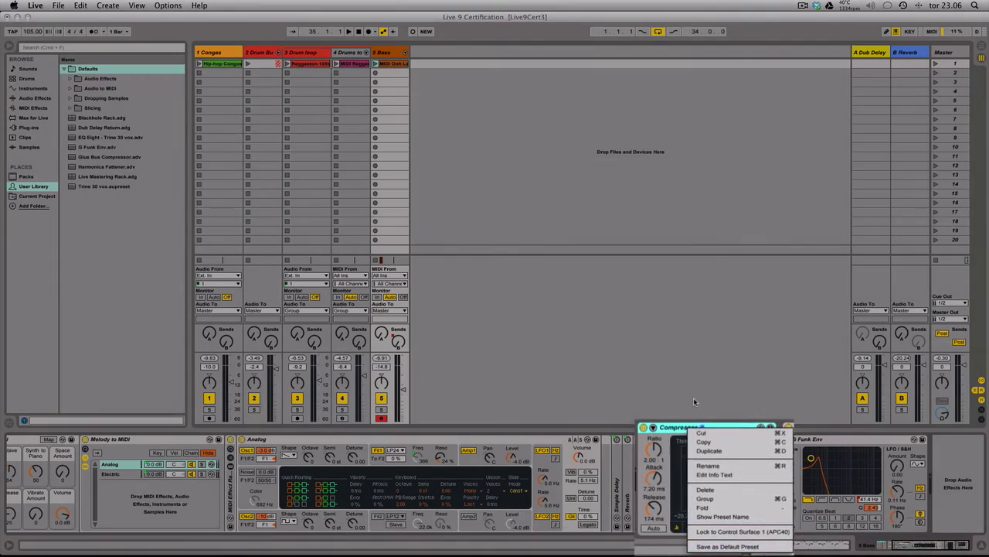
click(697, 392)
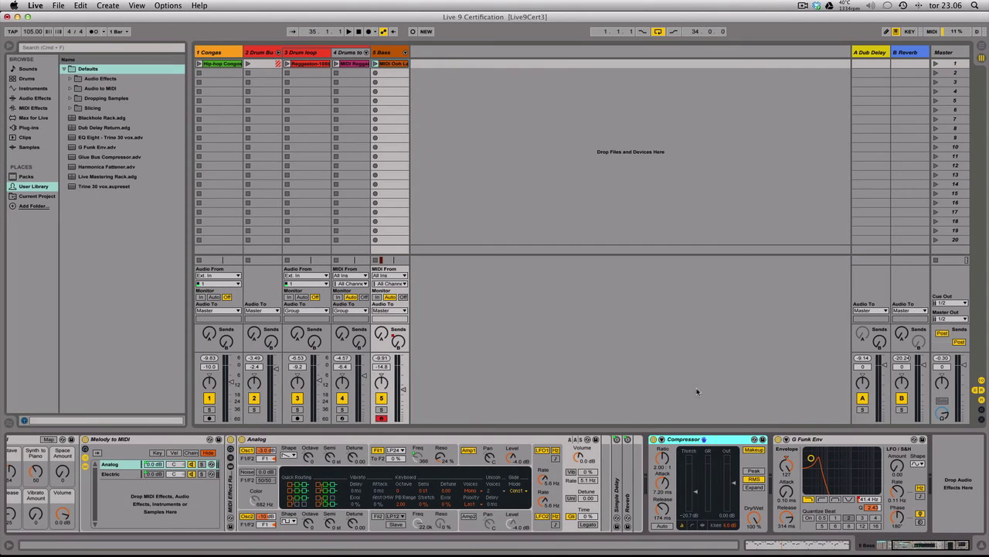
Examine the option for saving the Bass track as the default MIDI track, and bring up the Congas track's options
click(389, 52)
right_click(394, 54)
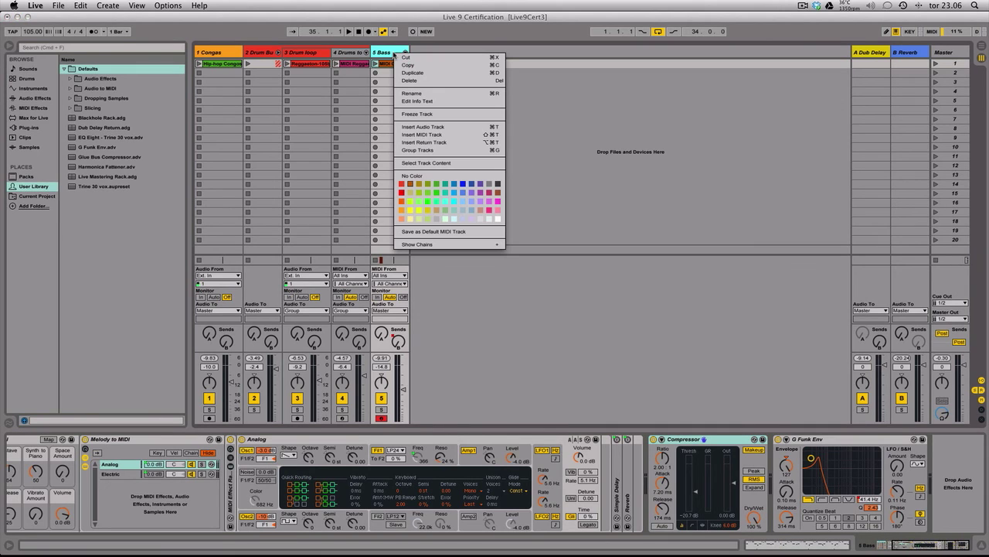
click(450, 232)
click(464, 167)
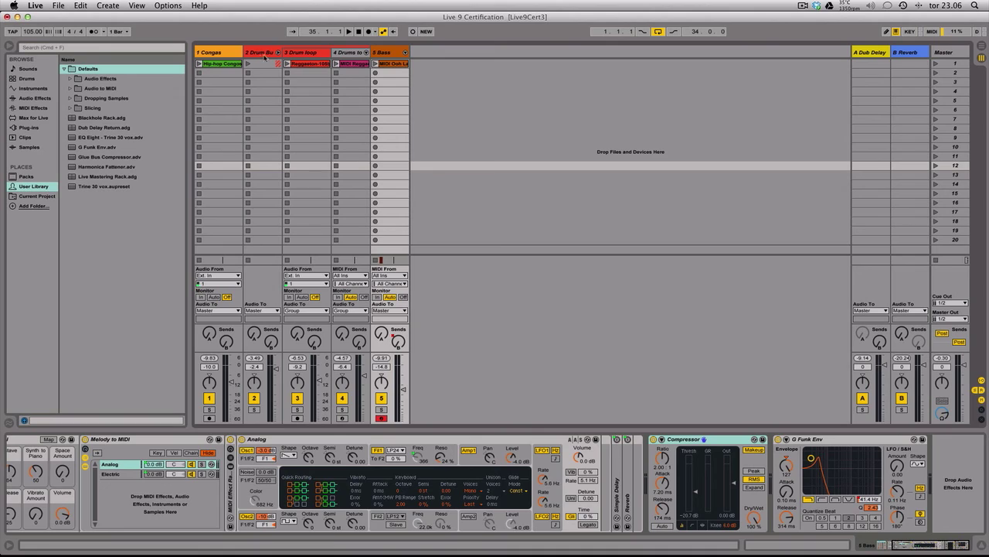
right_click(223, 54)
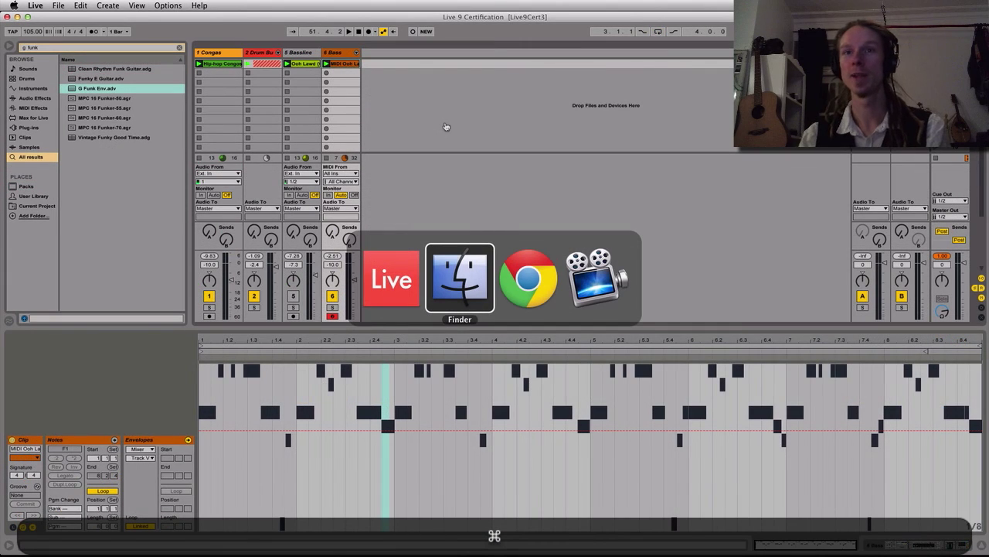
Switch to Finder, bring the sample 0003 9-Audio.aif into Live as a new audio track and launch its clip
key(super+Tab)
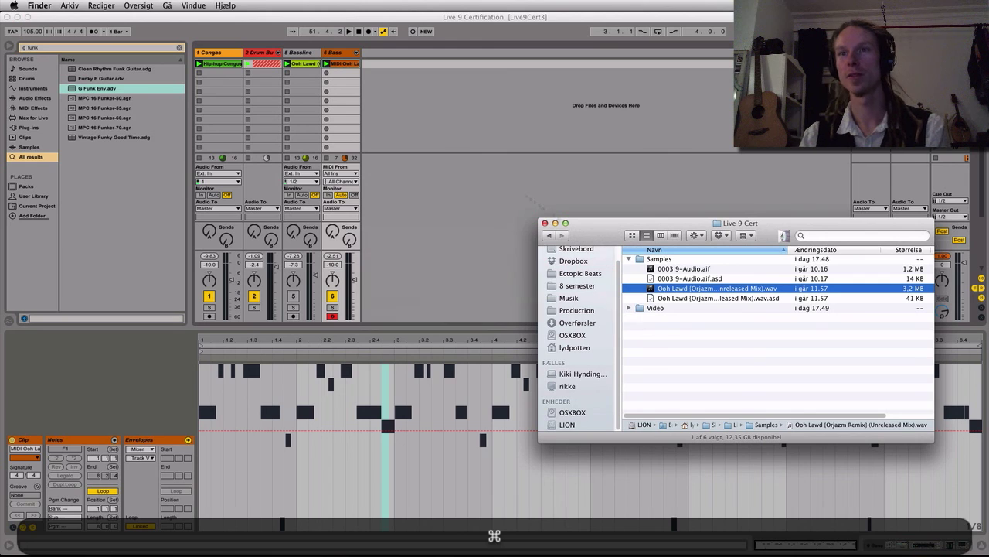
click(679, 269)
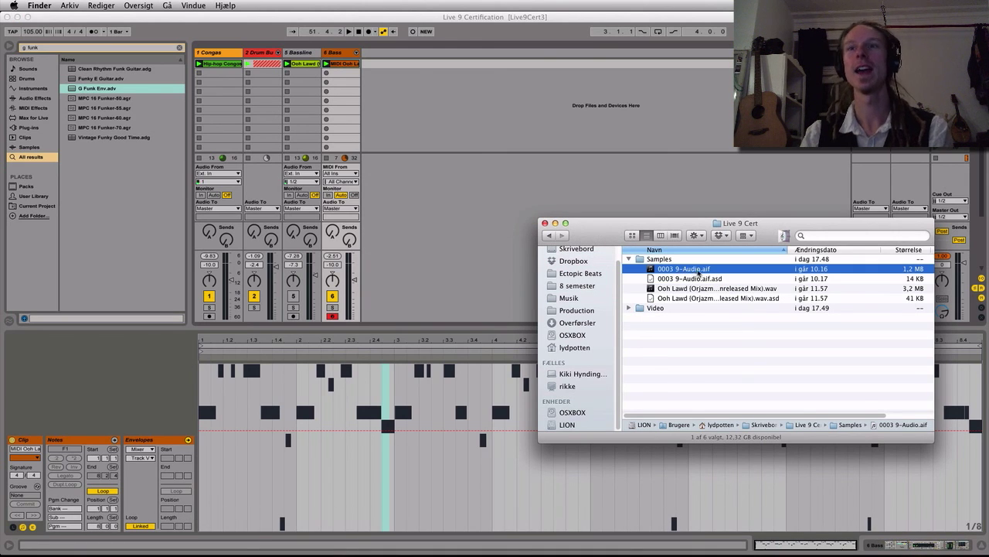
drag(478, 128, 382, 67)
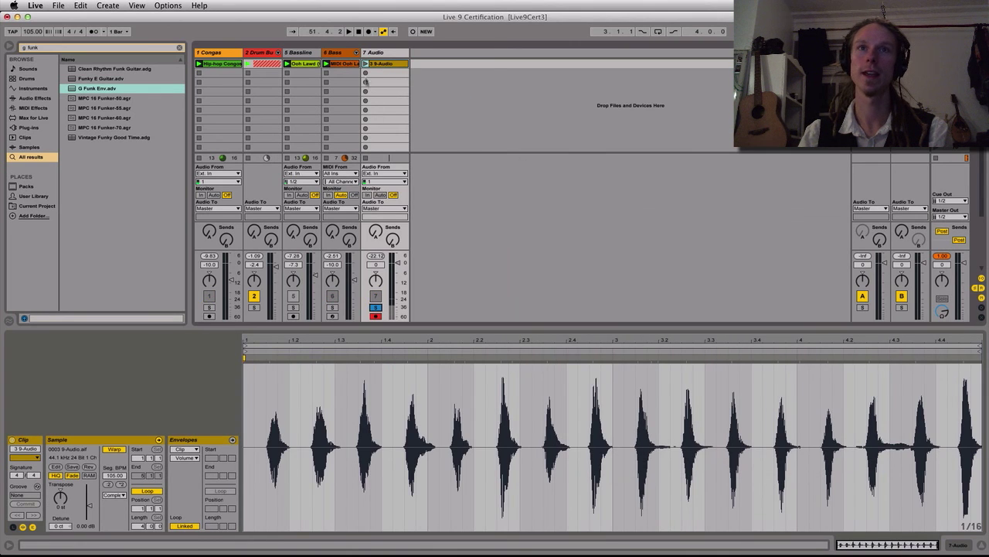
click(366, 64)
Rename the new audio track to Harmonica, color the track and its clip purple, and stop playback
key(super+r)
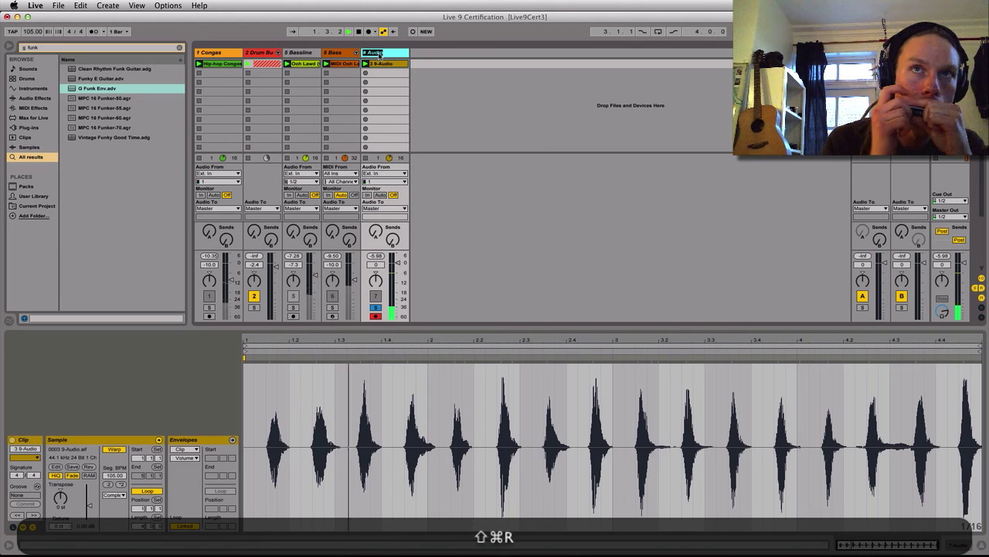
text(# Harmonica)
key(Return)
right_click(378, 55)
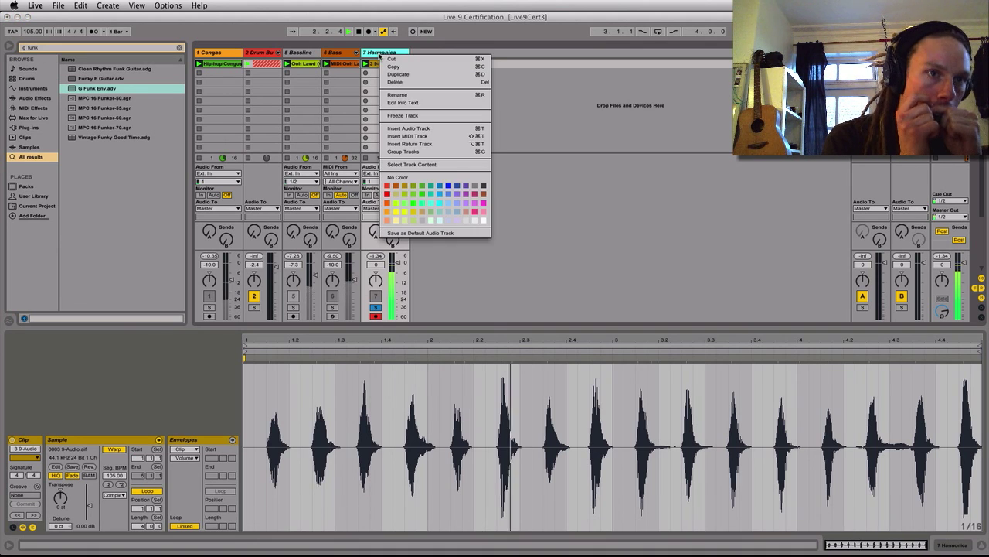
click(475, 203)
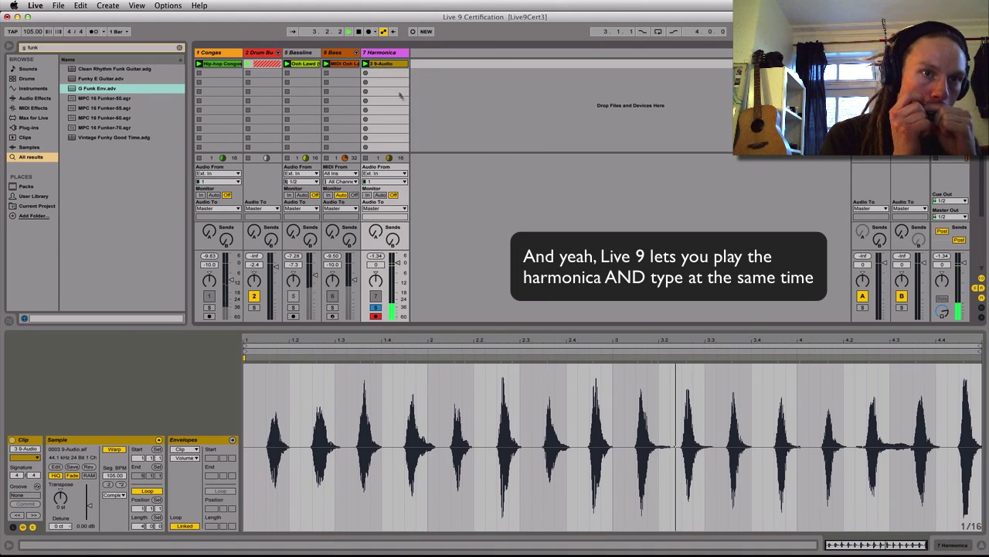
right_click(390, 67)
click(474, 259)
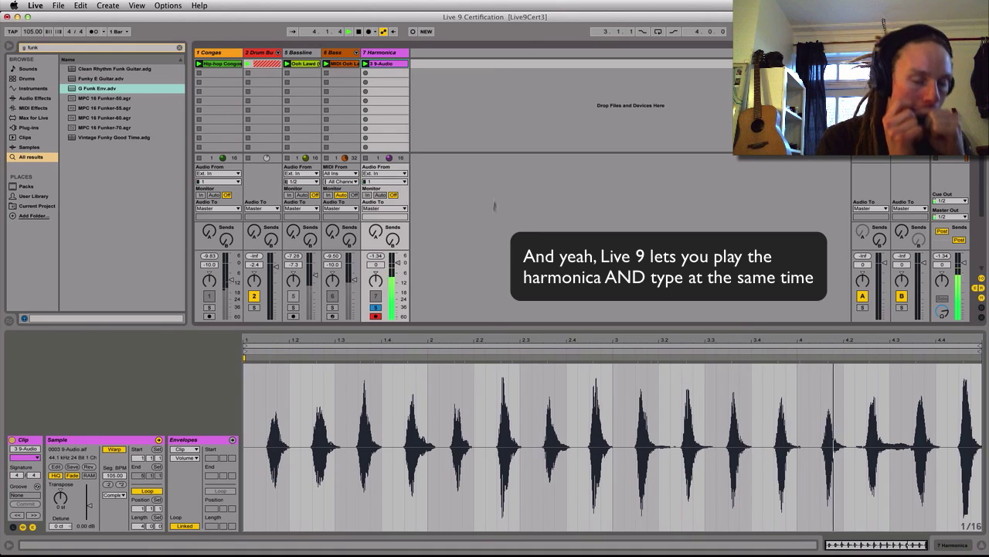
key(space)
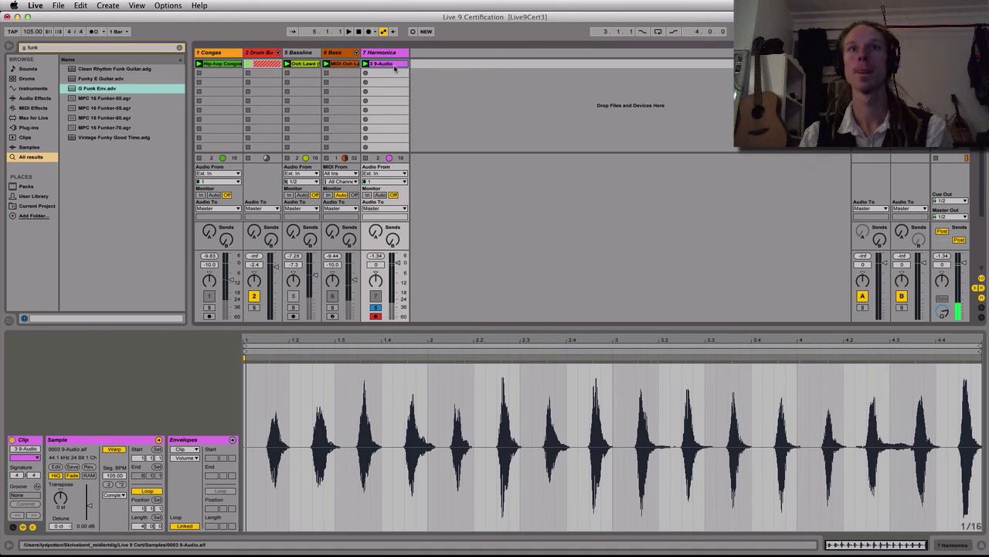
Convert the Harmonica clip's harmony to a new MIDI track and solo that track
right_click(391, 67)
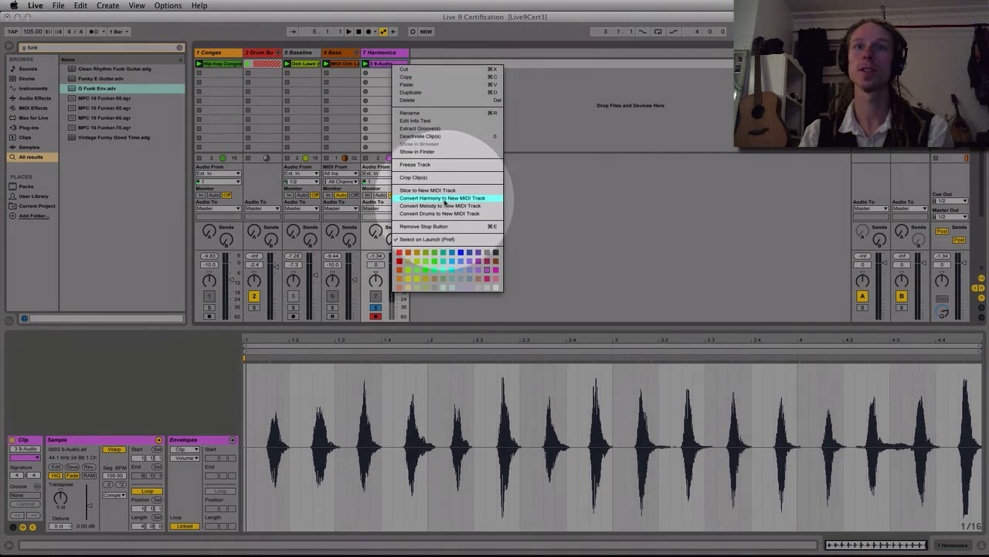
click(446, 198)
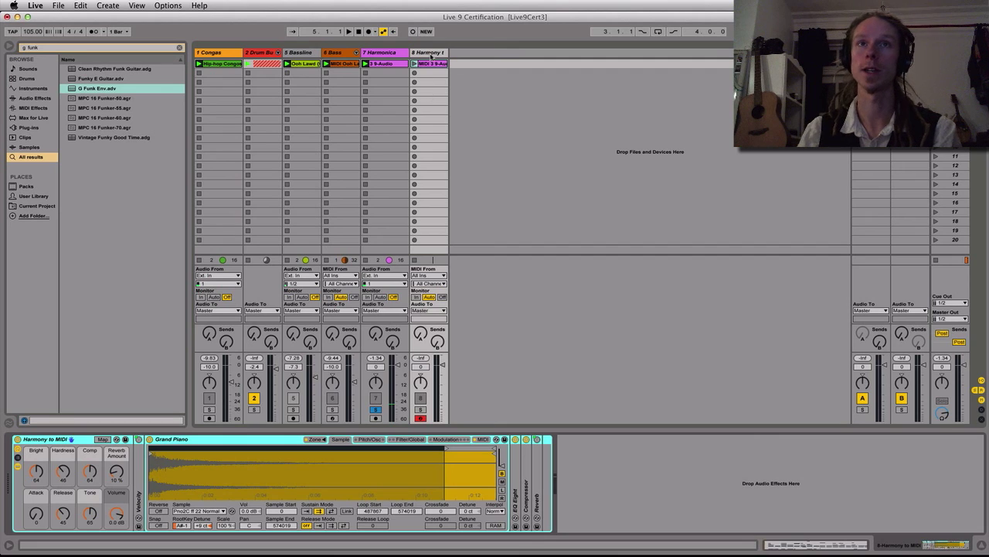
click(430, 53)
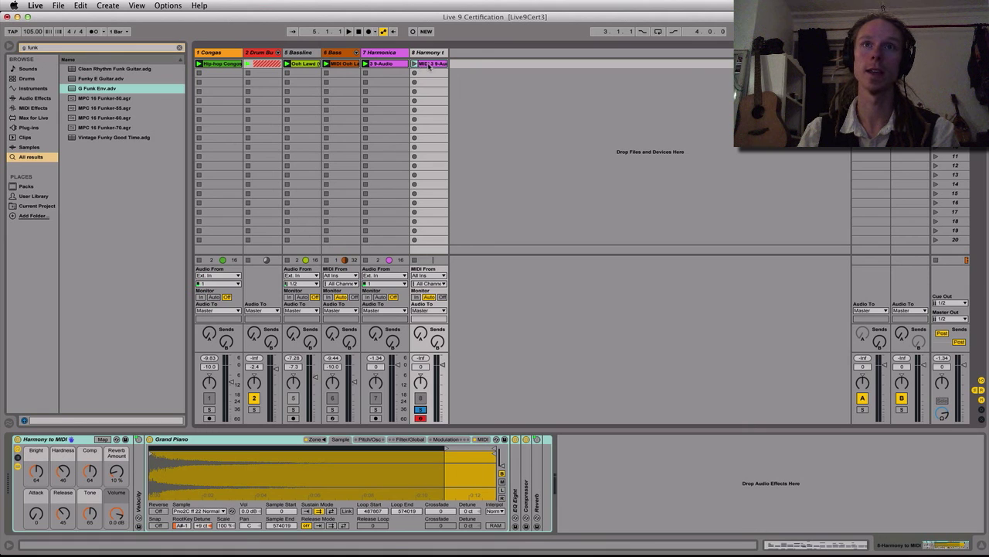
Open the converted harmony clip, launch it and enlarge the note editor's height
click(429, 65)
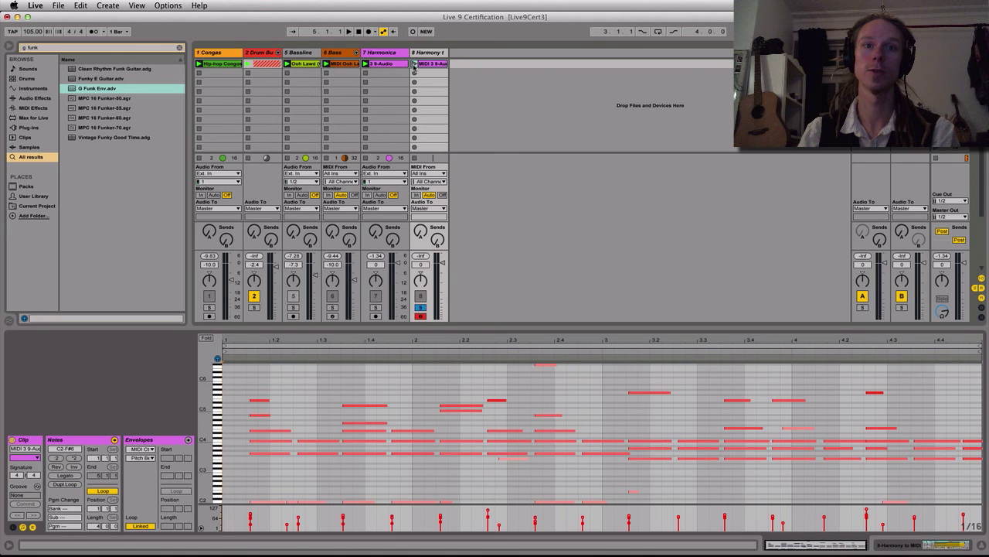
click(415, 64)
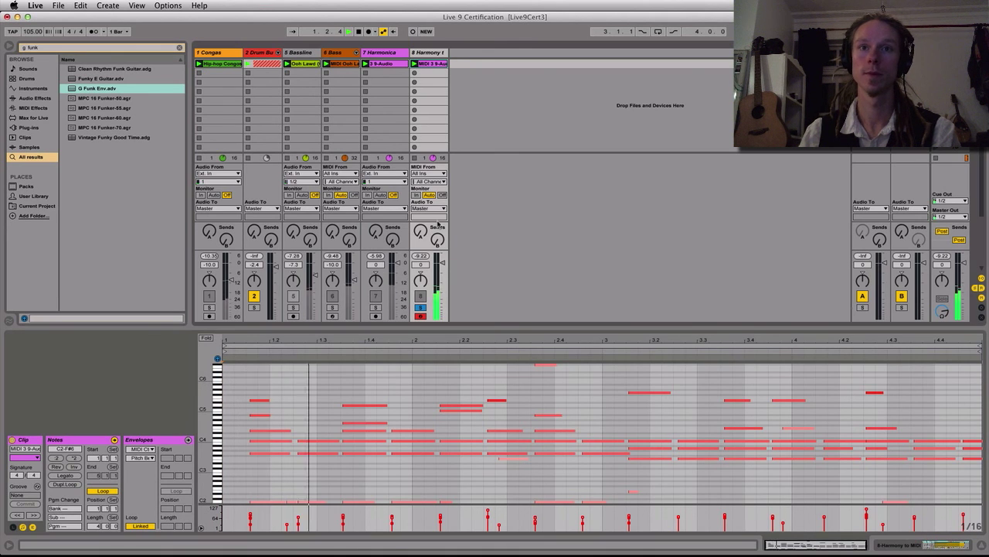
drag(480, 324, 481, 289)
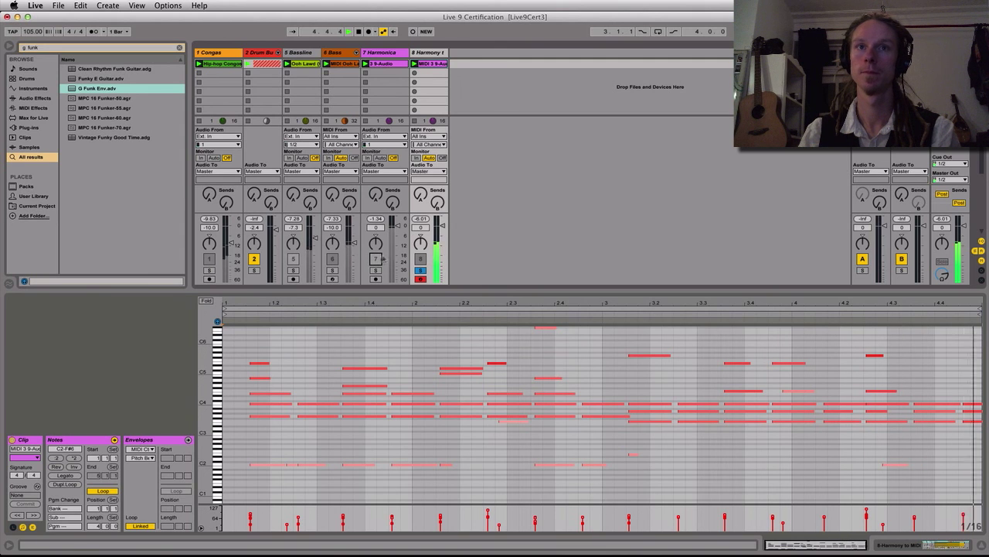
Fold the note editor to the used pitches and quantize all notes of the harmony clip
key(f)
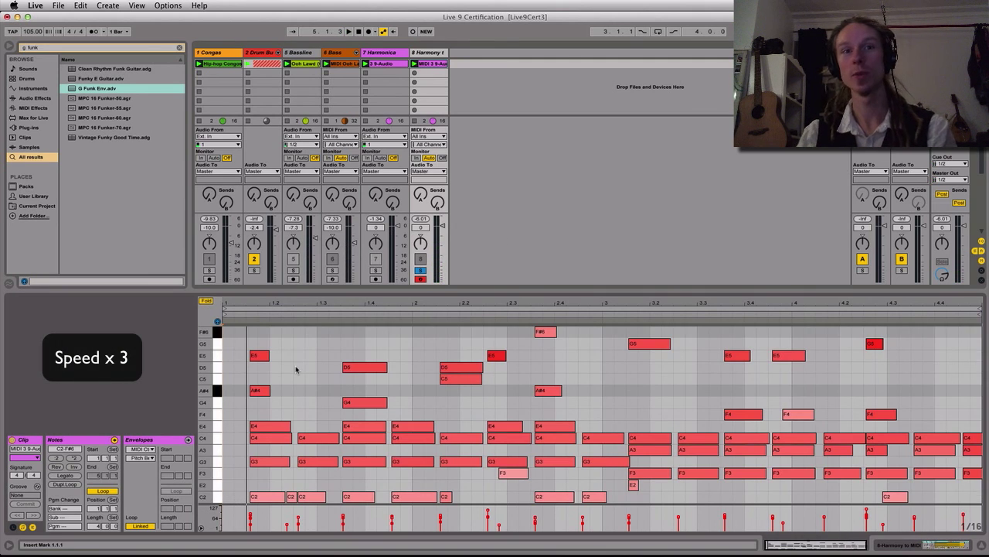
key(super+a)
key(super+u)
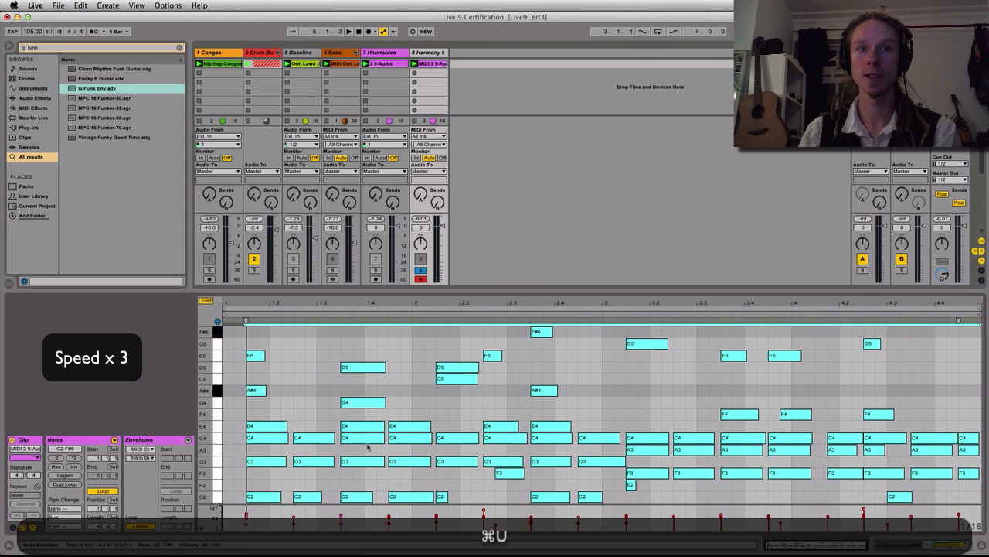
Delete all notes from C5 up to F#6 in the harmony clip
click(242, 396)
drag(242, 384, 980, 324)
key(Delete)
Shift the late F3, C2 and F4 notes earlier to line up with their chords, set the grid to 1/8 and play the clip
click(497, 474)
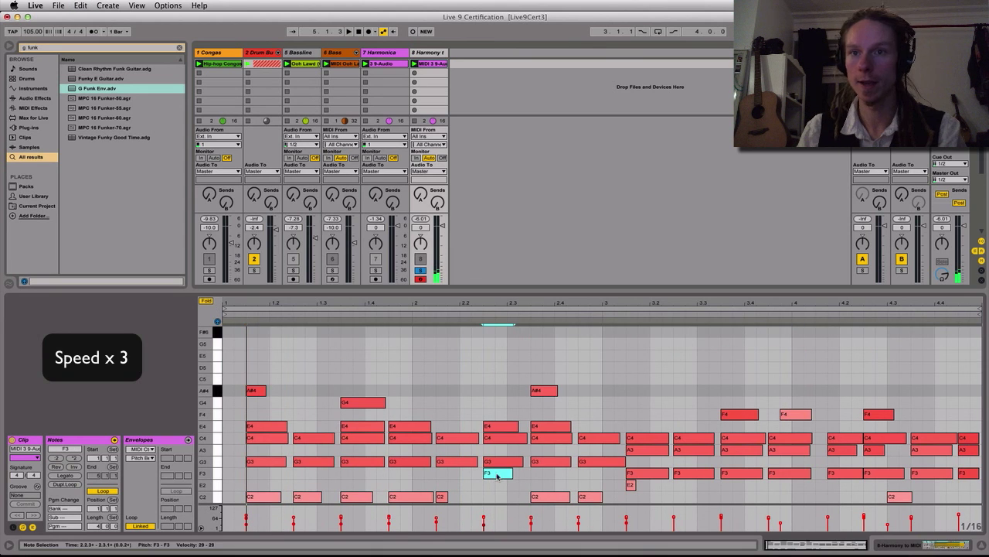
drag(901, 495, 877, 495)
key(super+2)
key(super+1)
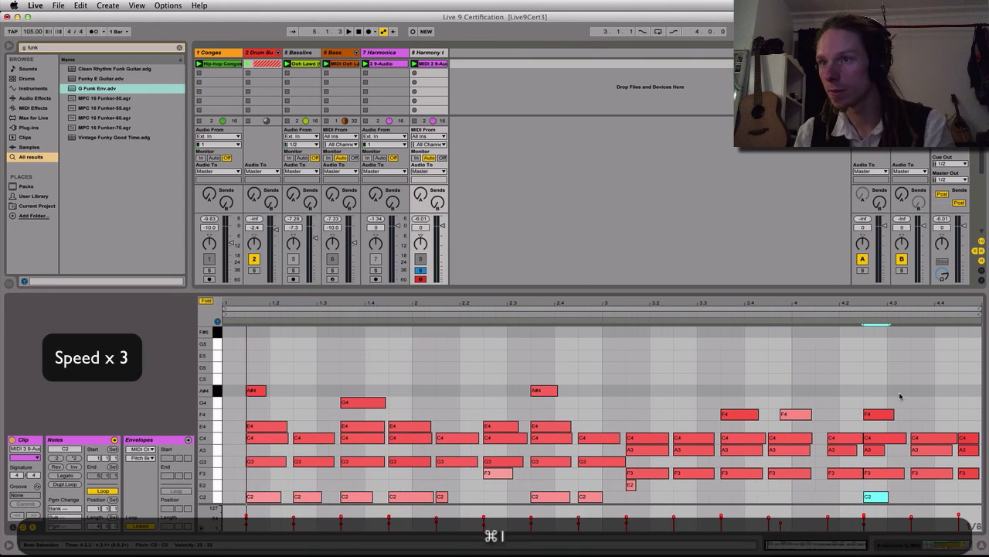
drag(796, 414, 783, 414)
key(space)
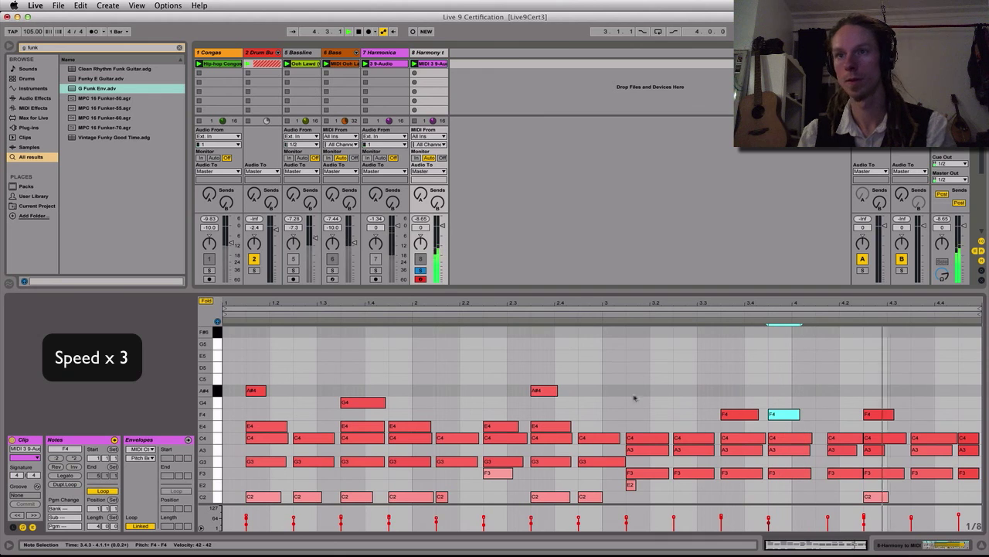
Shift the late C4, A3 and F3 chord in the first half of bar 4 earlier onto the 1/8 grid
drag(844, 405, 848, 489)
key(Left)
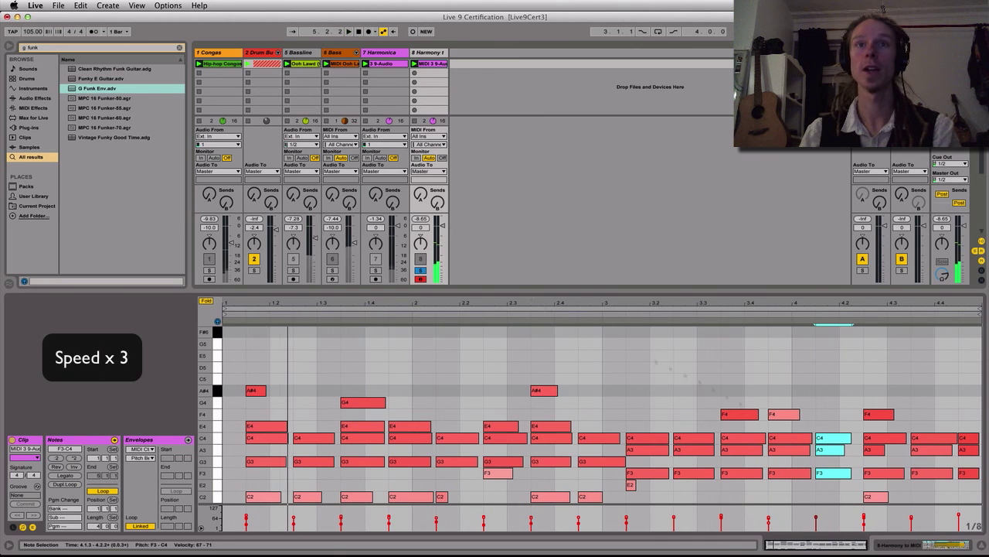
Recolour the harmony track and its MIDI clip to the same deep pink
click(429, 53)
right_click(432, 54)
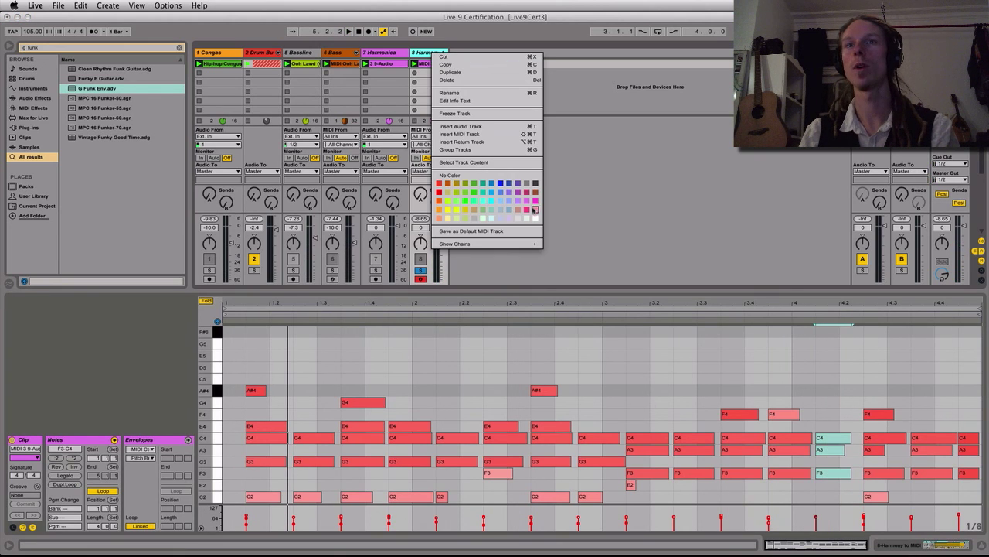
click(528, 211)
right_click(435, 66)
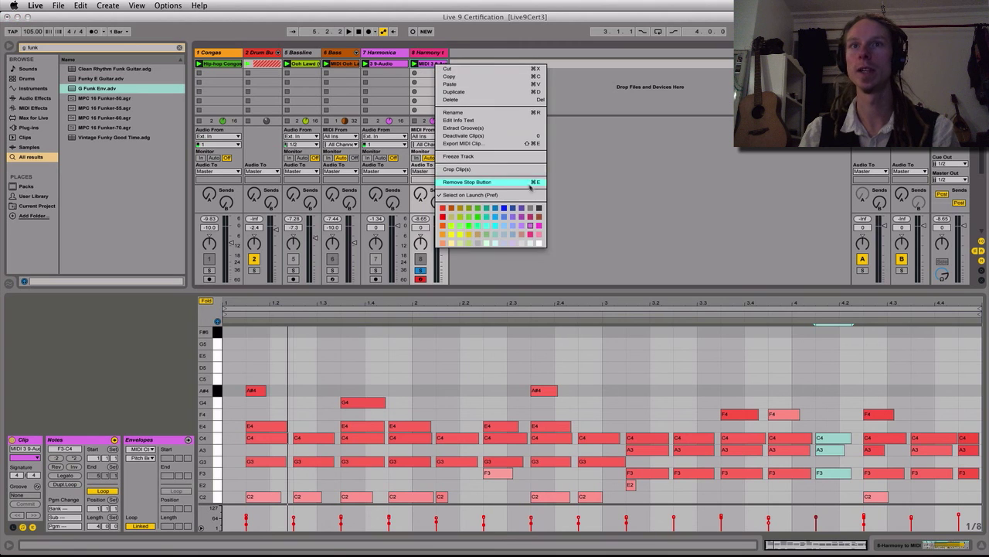
click(537, 208)
Show the harmony track's devices, start hot-swapping its Grand Piano and expand the Tension instrument's presets
key(shift+Tab)
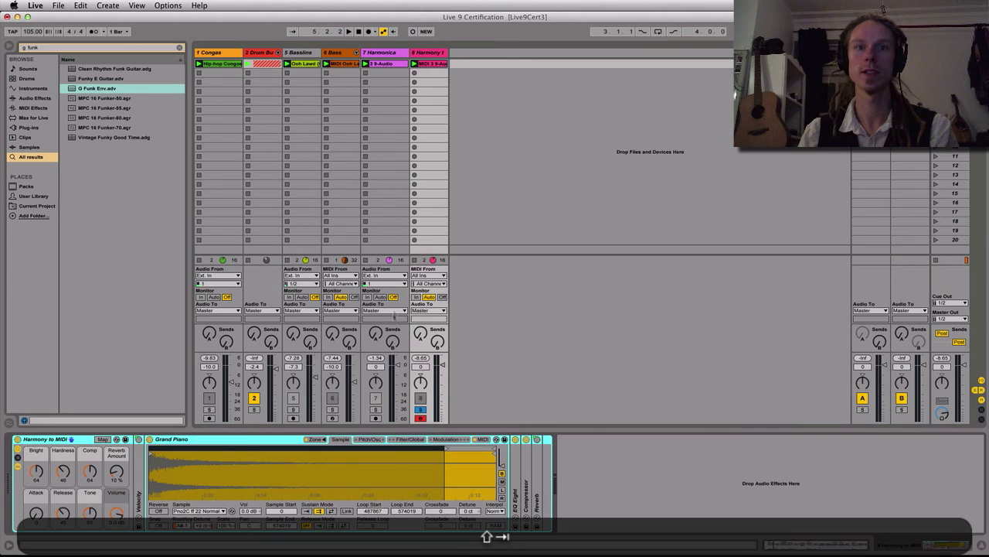
click(221, 441)
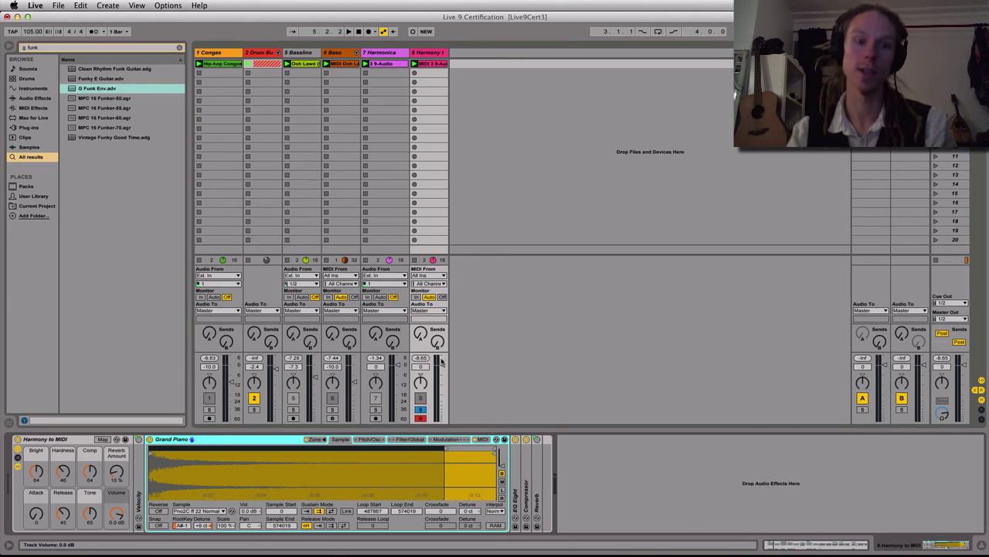
key(q)
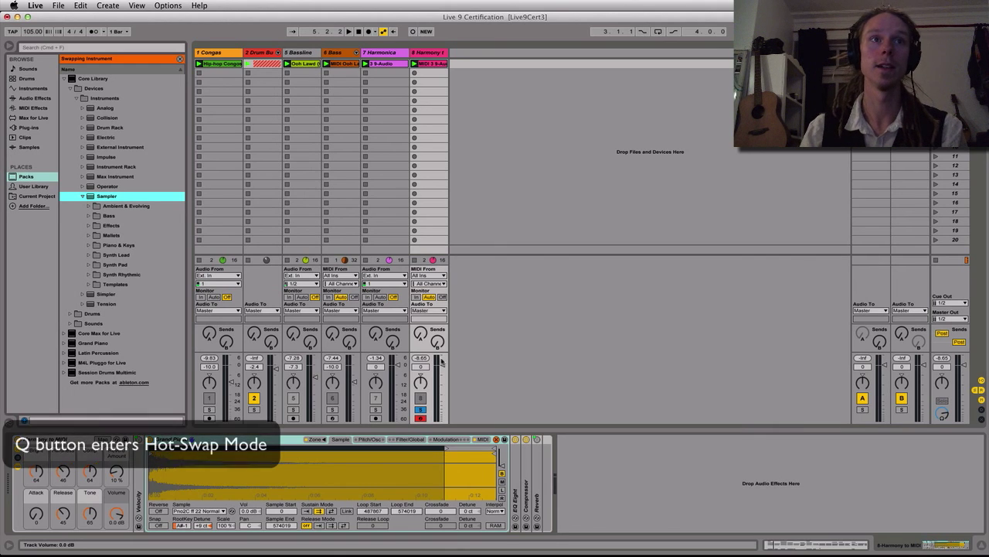
key(Left)
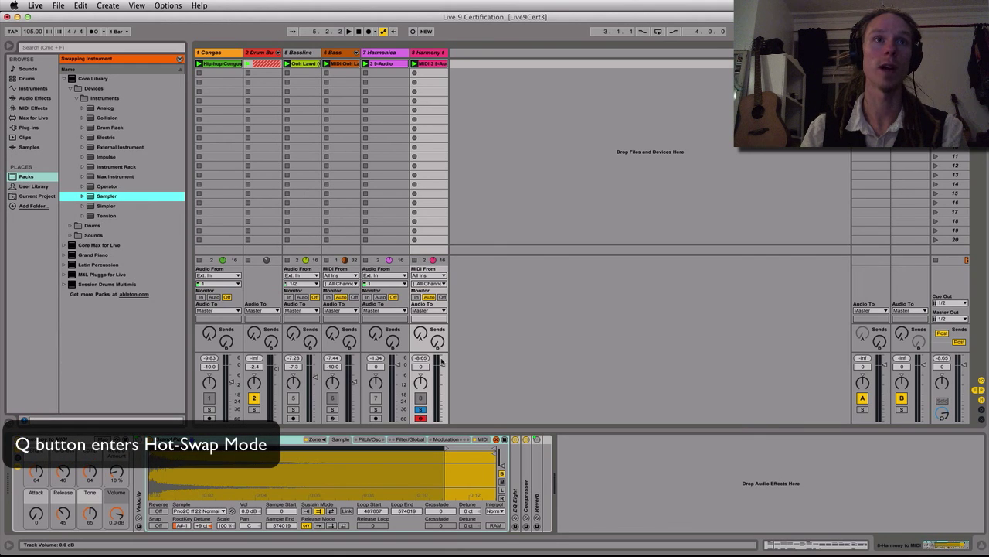
key(Down)
key(Down)
key(Right)
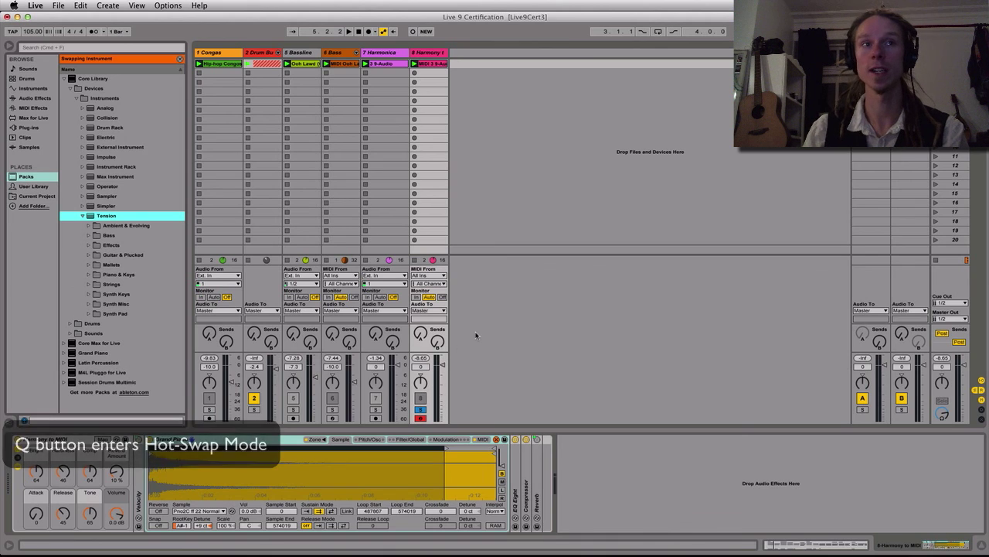
Open Tension's Guitar & Plucked preset folder
key(Down)
key(Down)
key(Down)
key(Down)
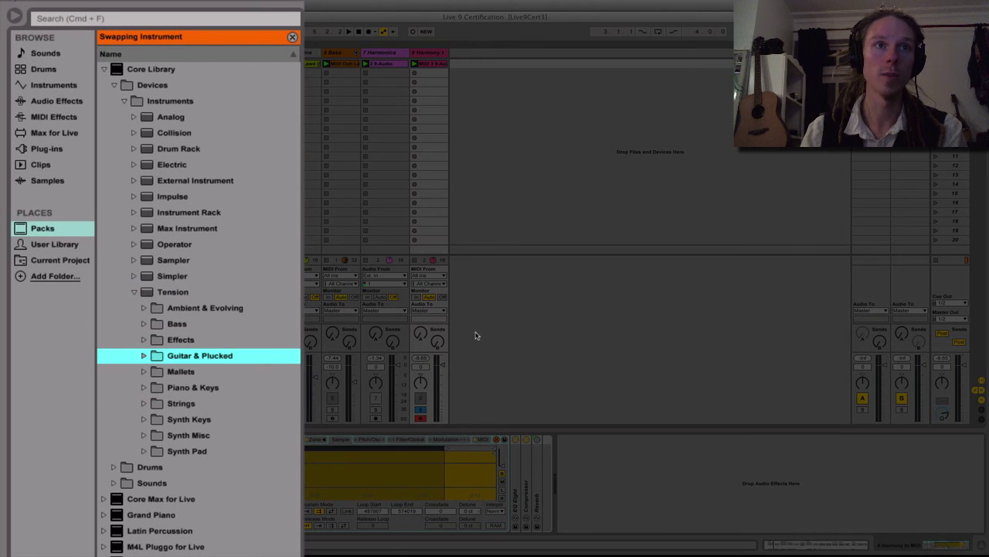
key(Down)
key(Up)
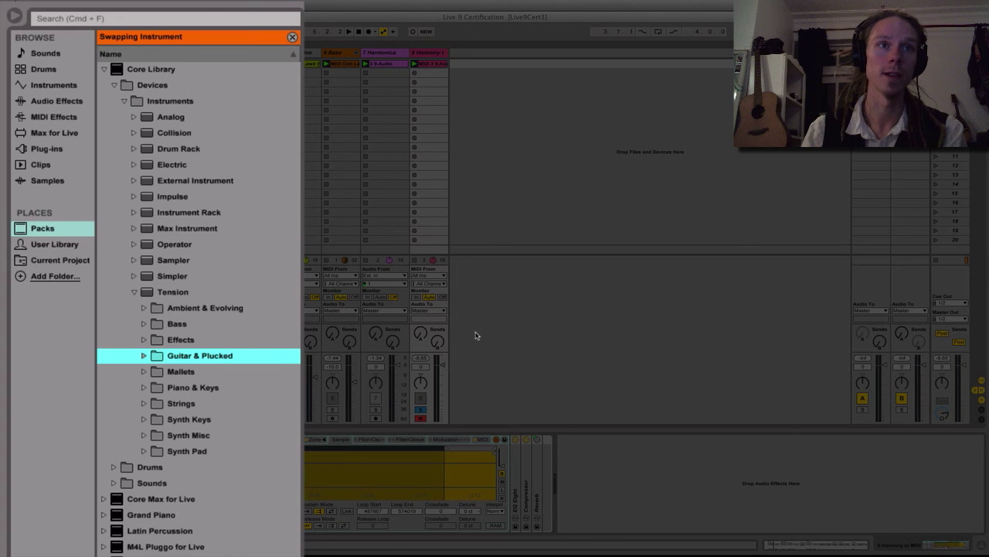
key(Right)
Replace the Grand Piano on the harmony track with the Strat3 Muted Guitar preset
scroll(219, 402, down, 20)
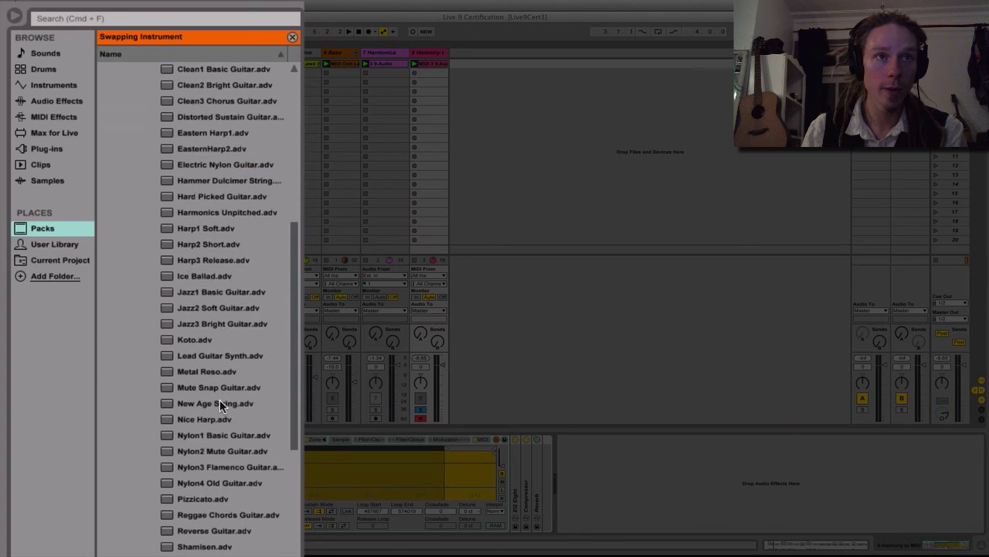
click(233, 418)
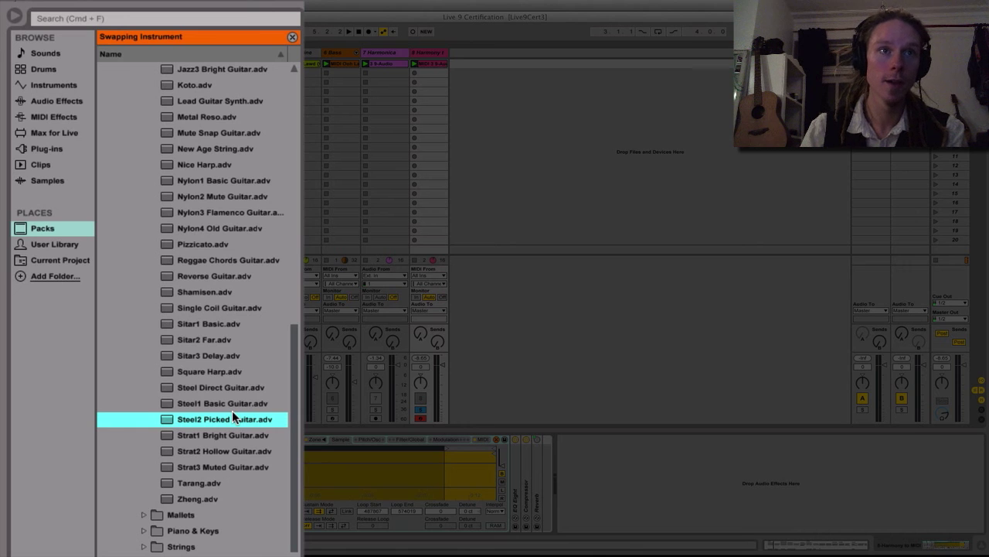
key(Up)
key(Down)
key(Down)
key(Down)
key(Down)
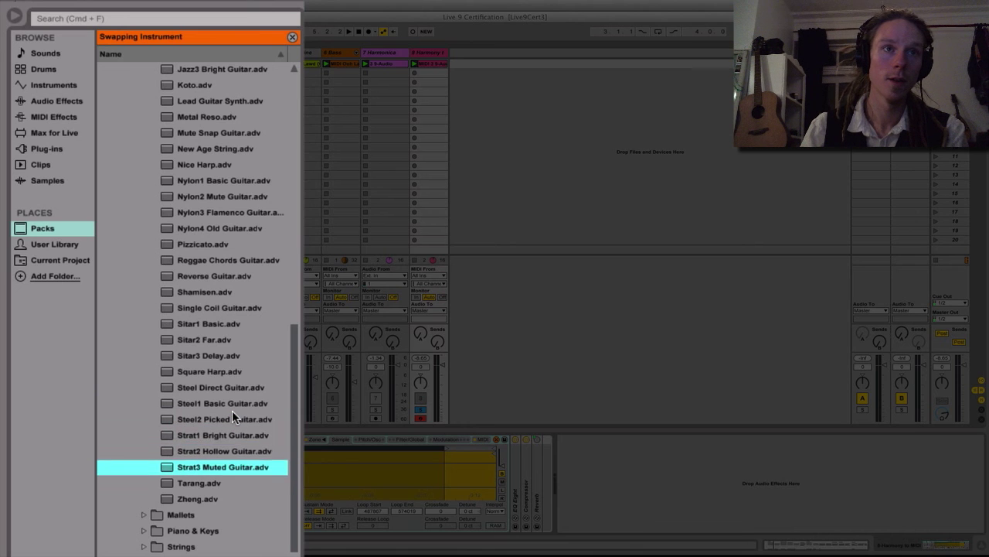
key(Up)
key(Down)
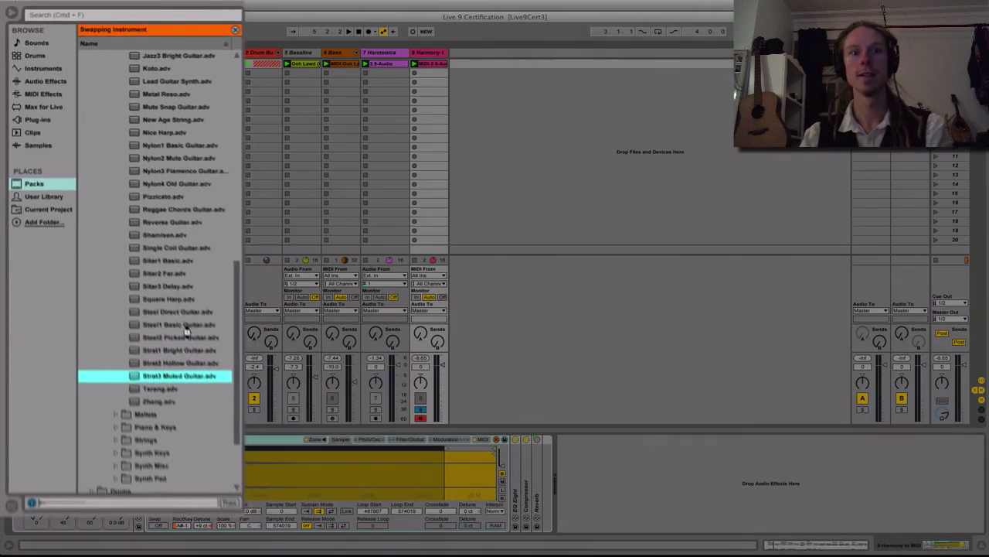
key(Return)
Play the set, lowering the harmony track's volume to -3.3 dB and raising its Reverb send to about -24.8 dB
key(space)
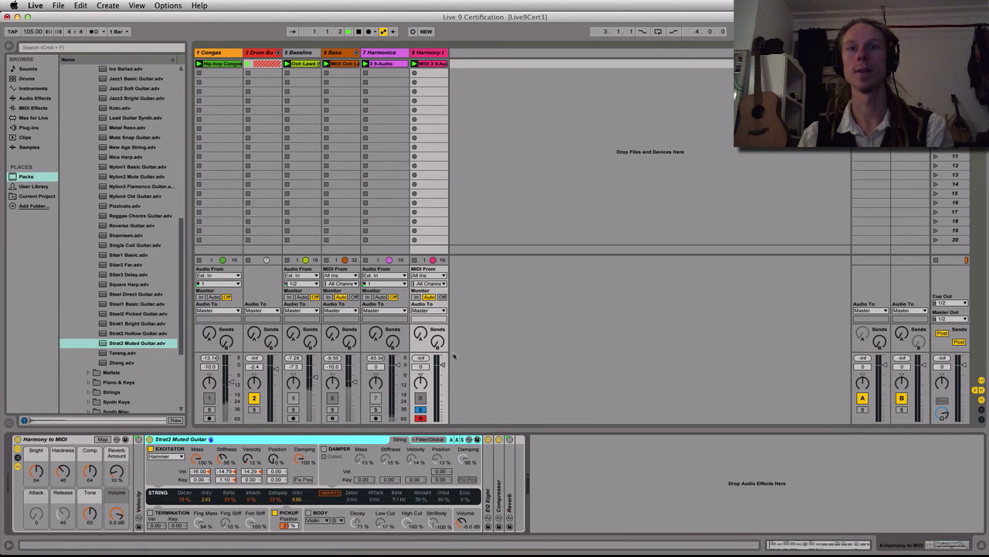
drag(443, 366, 444, 373)
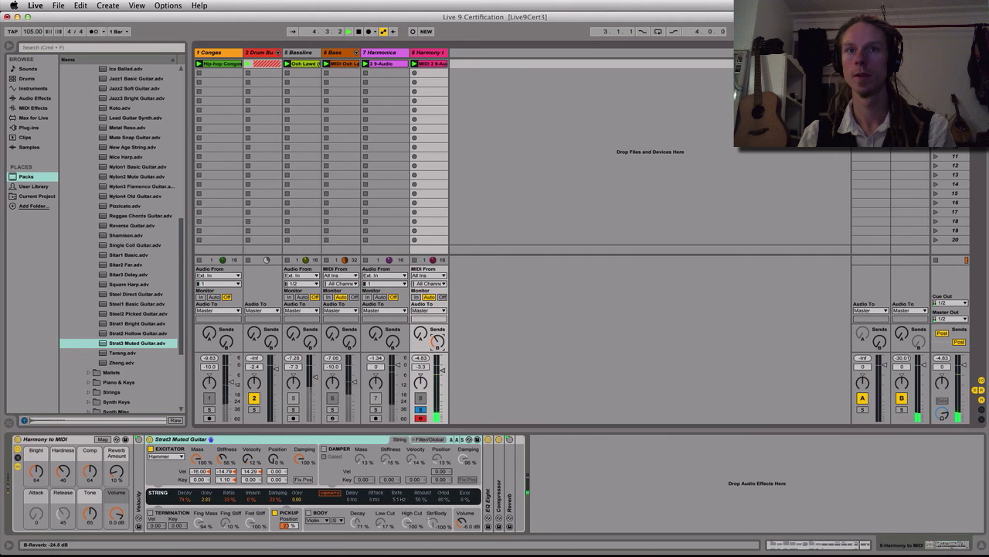
Set the Predelay of the Reverb return track's rack to about 16.1 ms
click(910, 52)
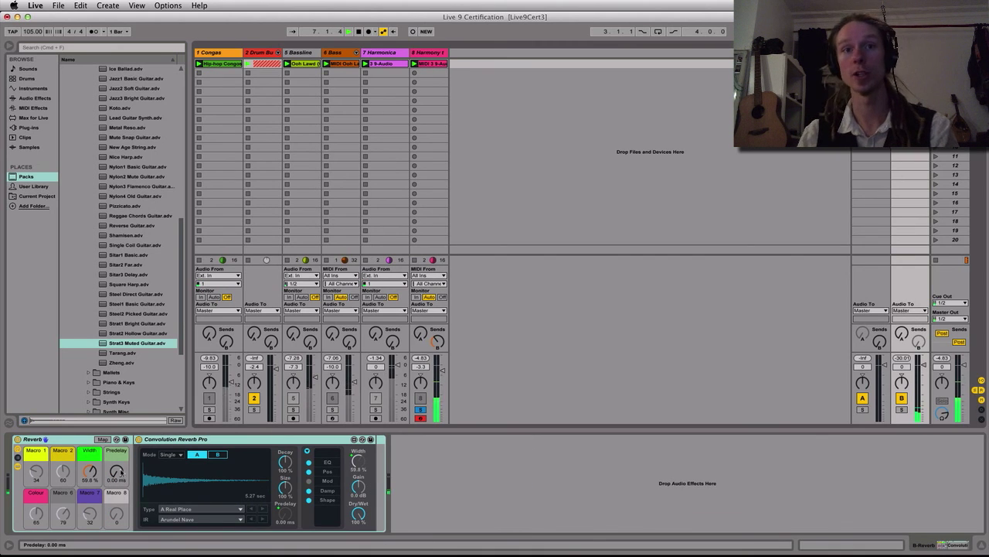
drag(122, 472, 122, 464)
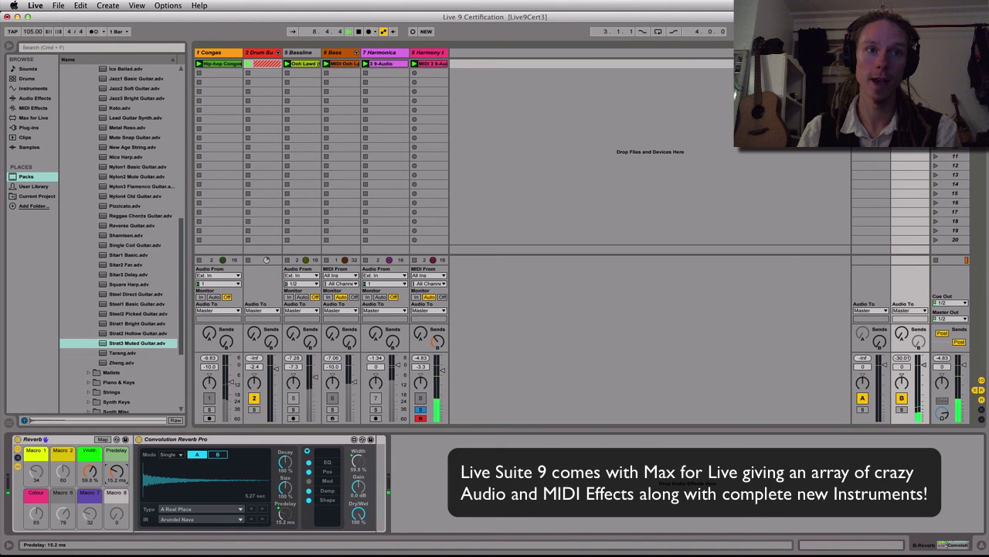
Search the browser for "arp" and add the Arpeggiator to the harmony track
click(435, 53)
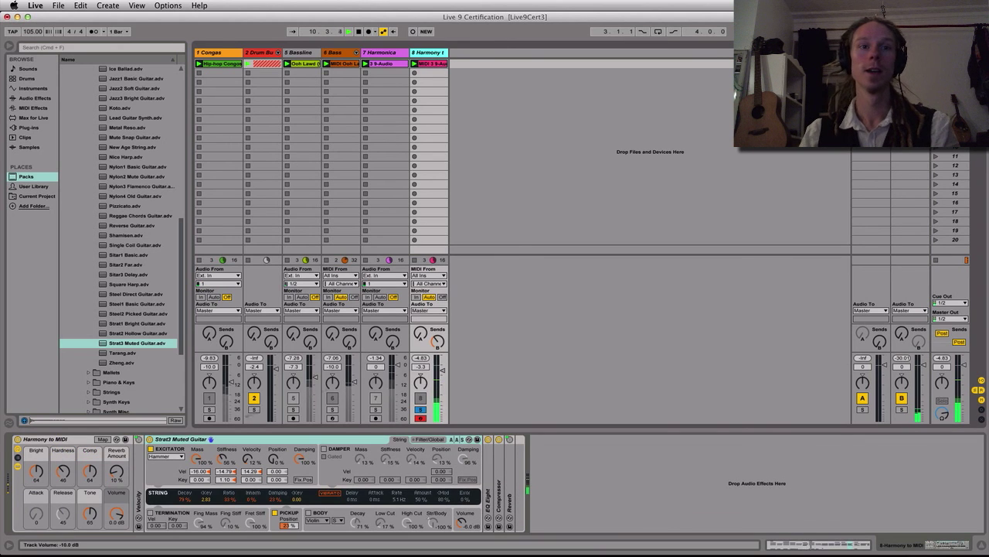
key(super+f)
text(arp)
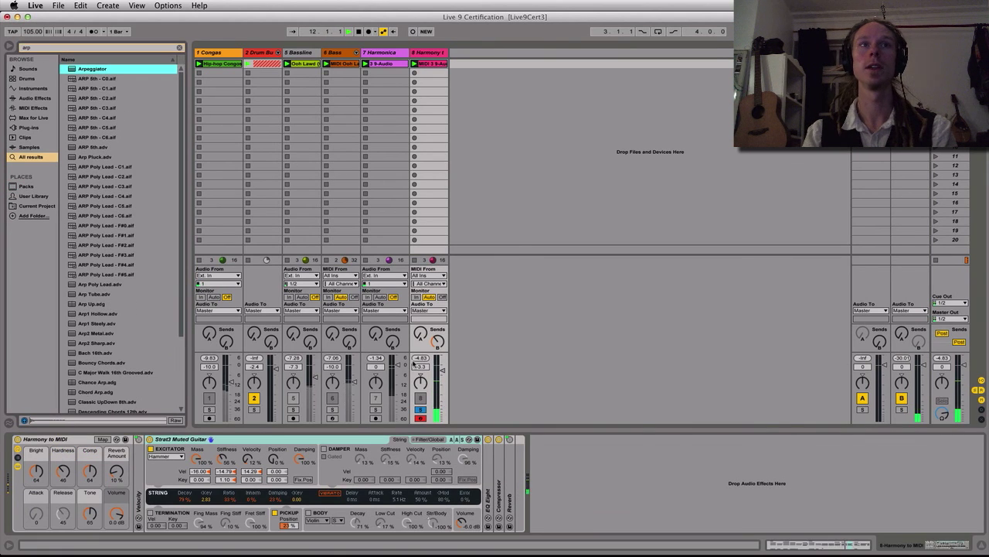
key(Return)
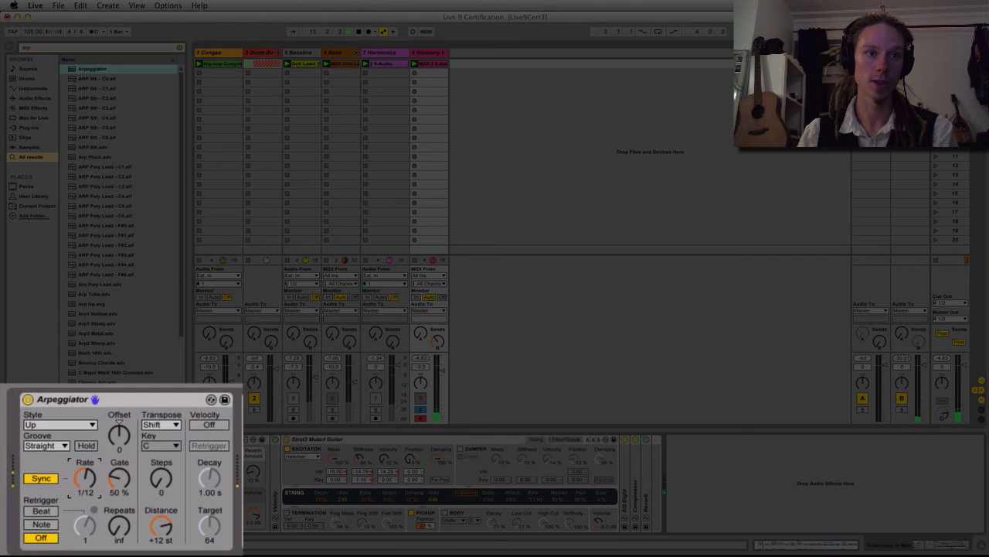
Set the Arpeggiator to the Up & Down style with a 1/16 rate and 1 step
click(78, 430)
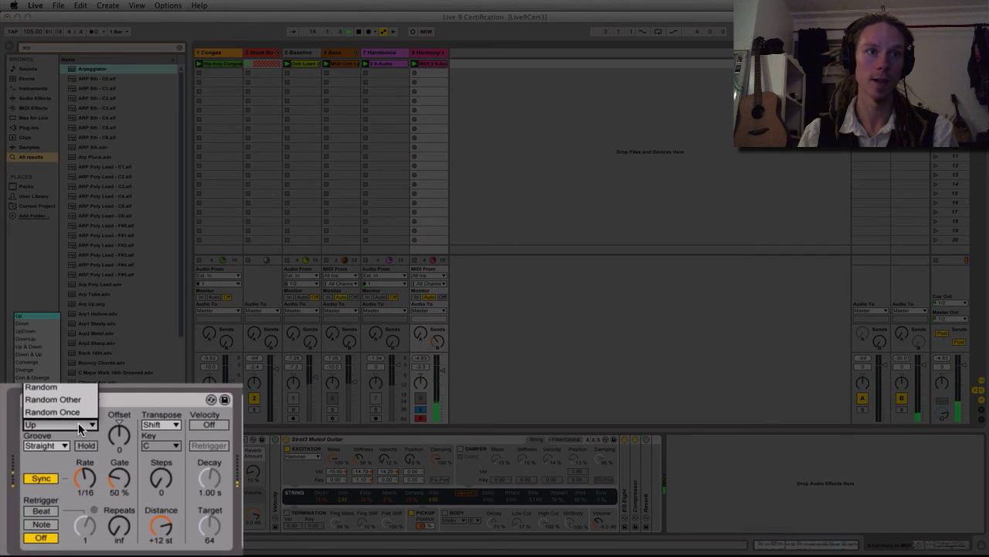
click(38, 347)
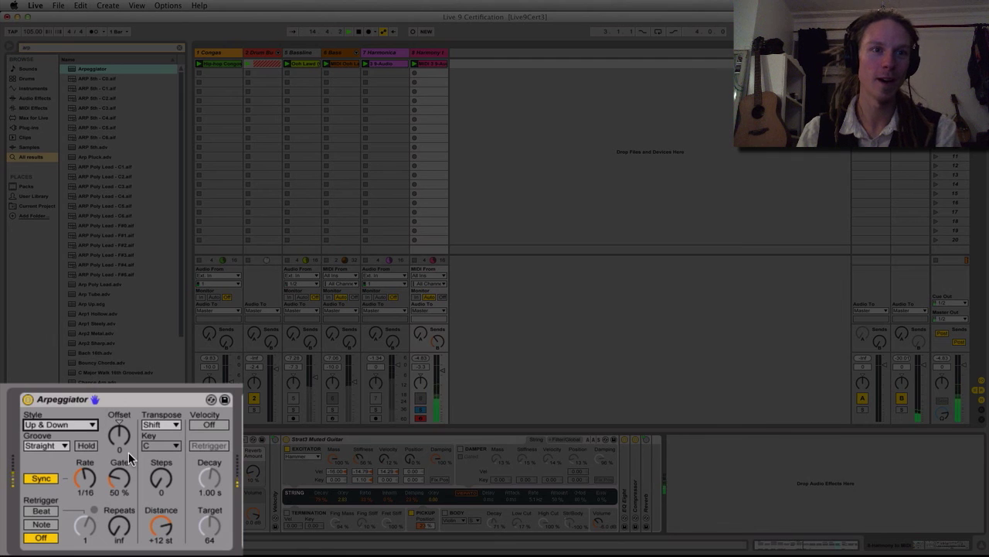
click(164, 481)
text(1)
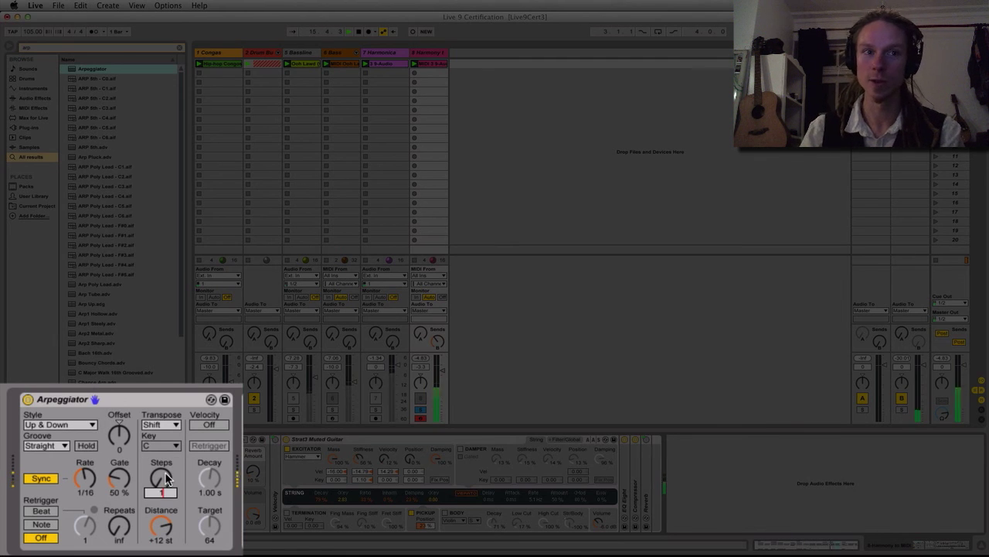
key(Return)
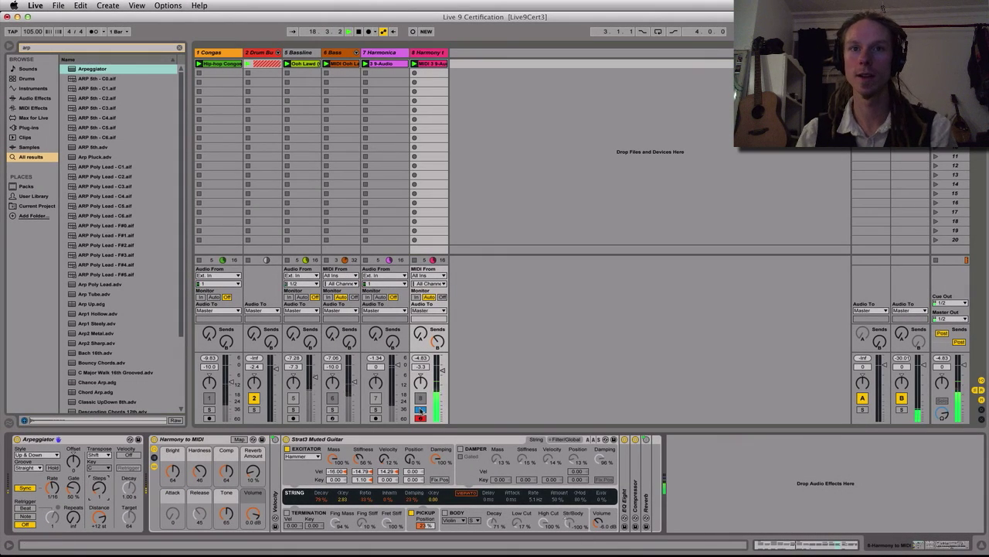
Take the harmony track out of solo and balance the Bass track at -14.5 dB and the harmony track at -2.0 dB
click(420, 409)
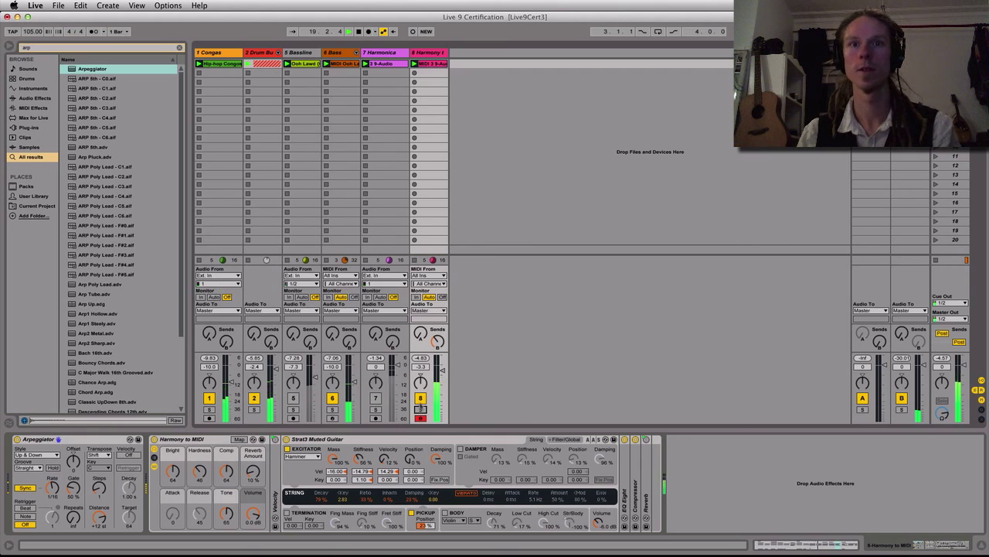
drag(354, 383, 355, 389)
drag(442, 370, 444, 371)
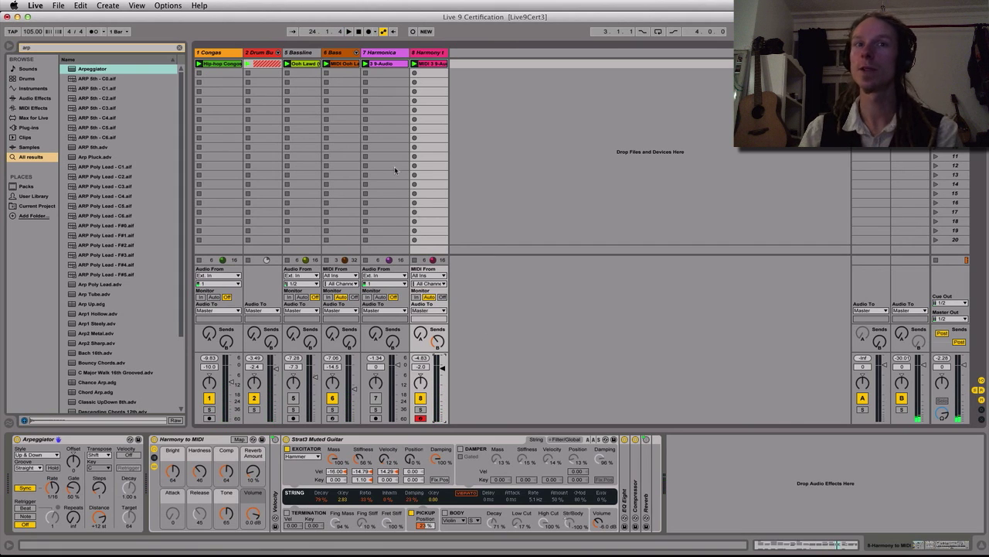
Open the Bass track's MIDI clip in the note editor and enlarge its piano roll around F#1
click(344, 53)
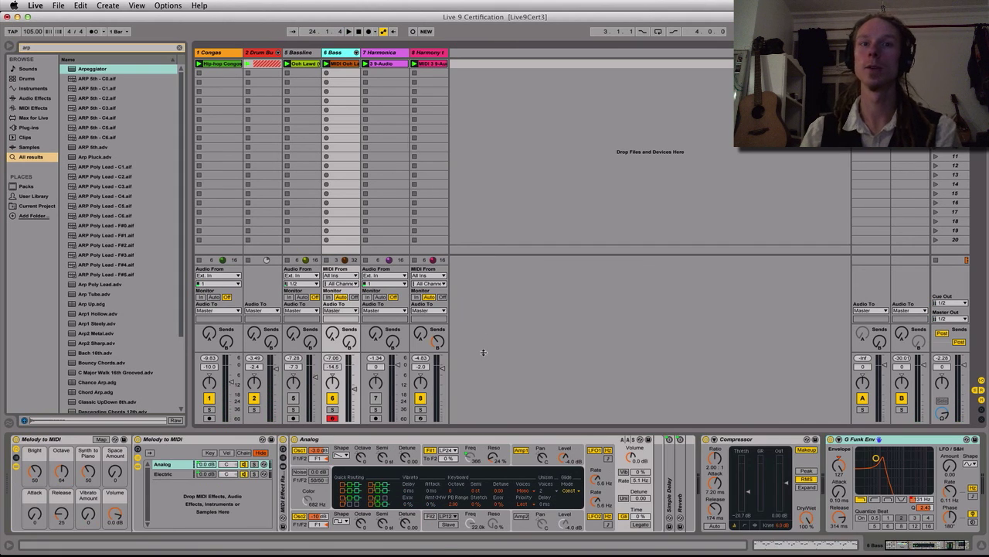
key(shift)
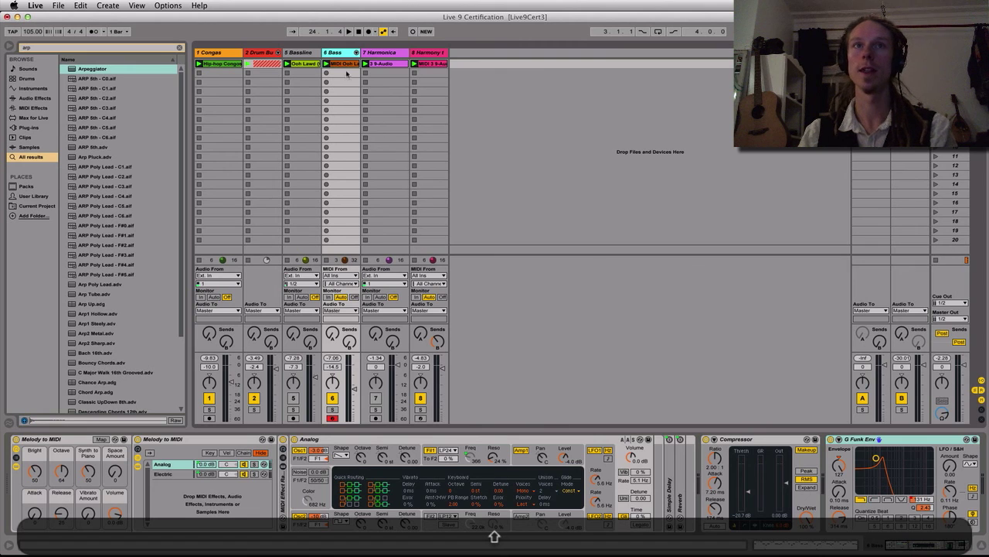
key(shift+Tab)
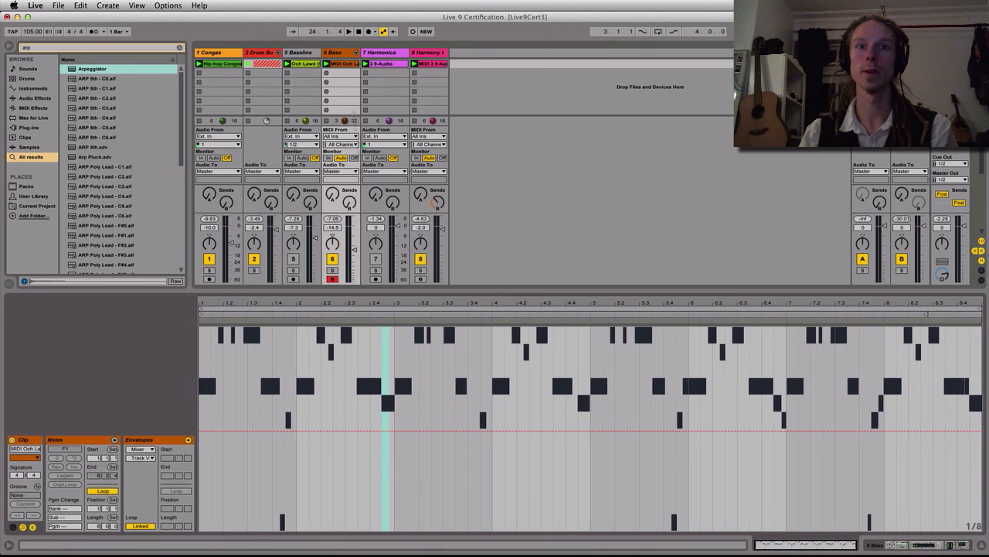
click(89, 440)
key(f)
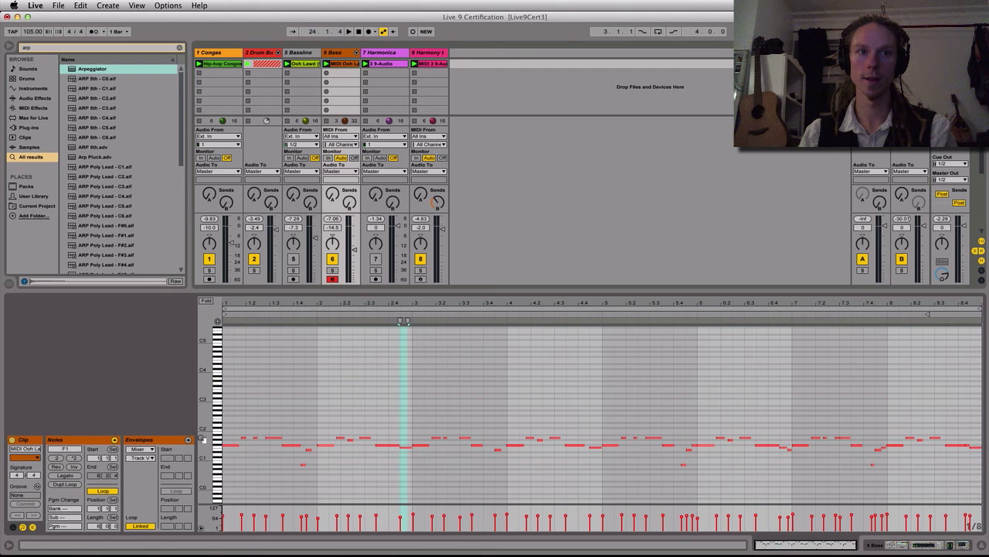
drag(203, 439, 203, 439)
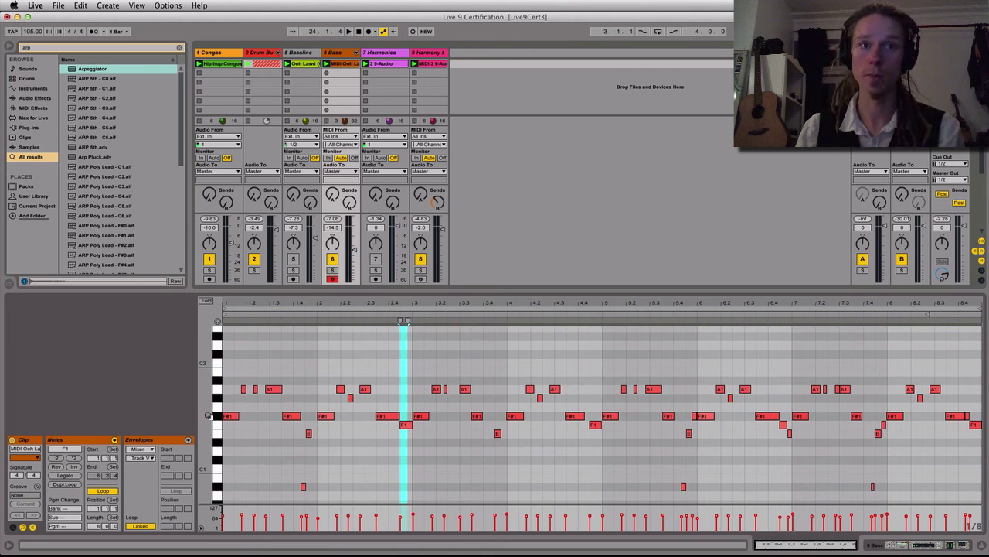
Transpose all notes of the bass clip down one semitone
click(255, 418)
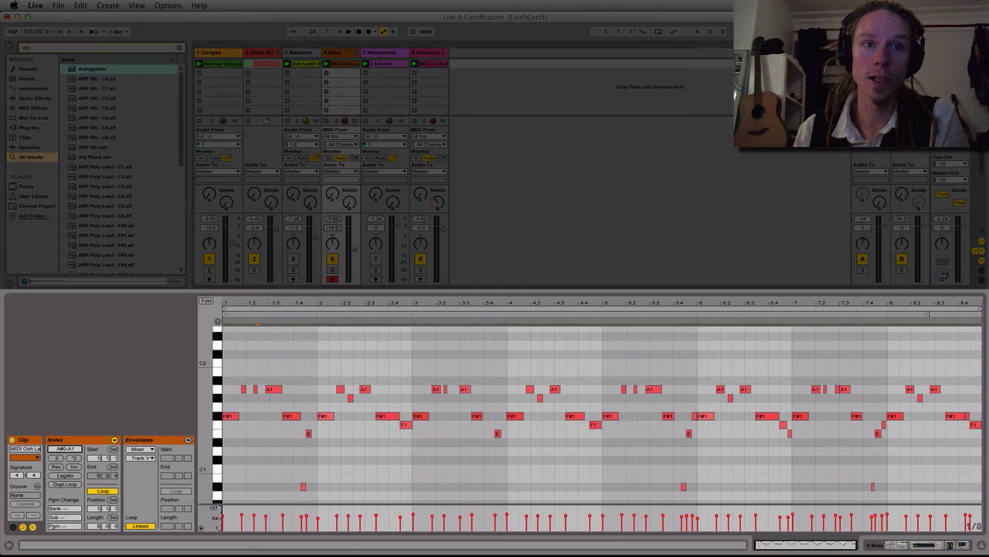
key(super+a)
key(Down)
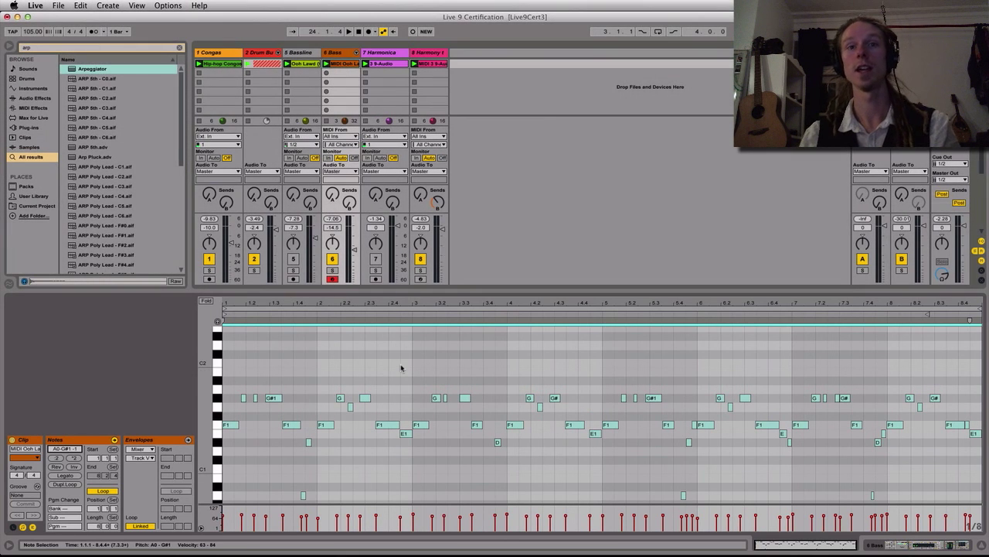
Find the C Minor scale preset in the browser, load it onto the Bass track and play the set to audition it
key(super+f)
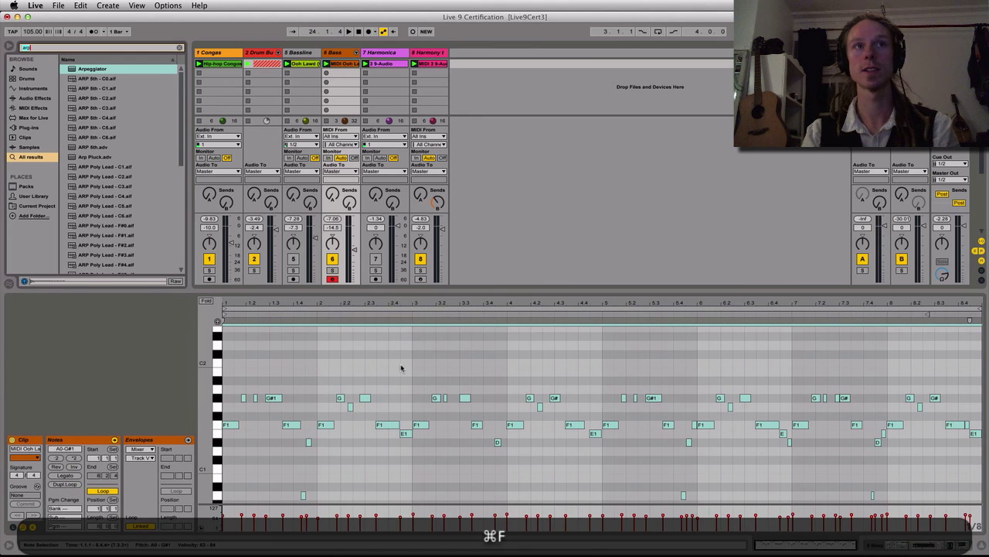
text(c)
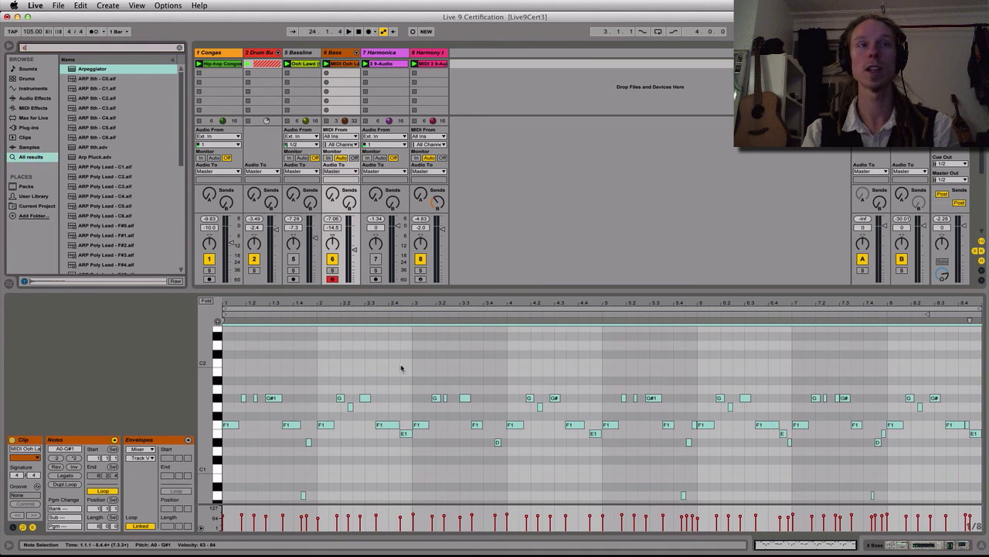
text( minor)
key(Down)
key(Down)
key(Down)
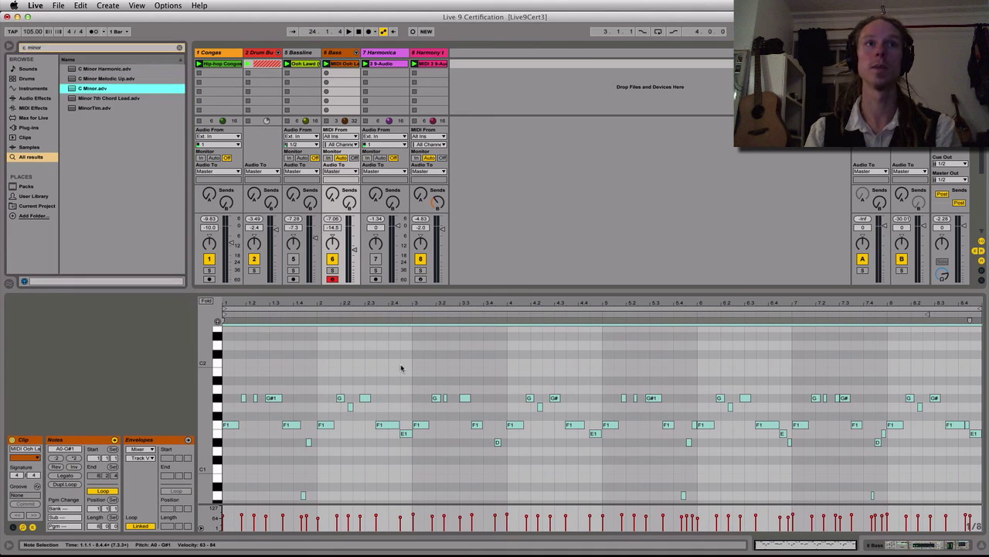
key(Return)
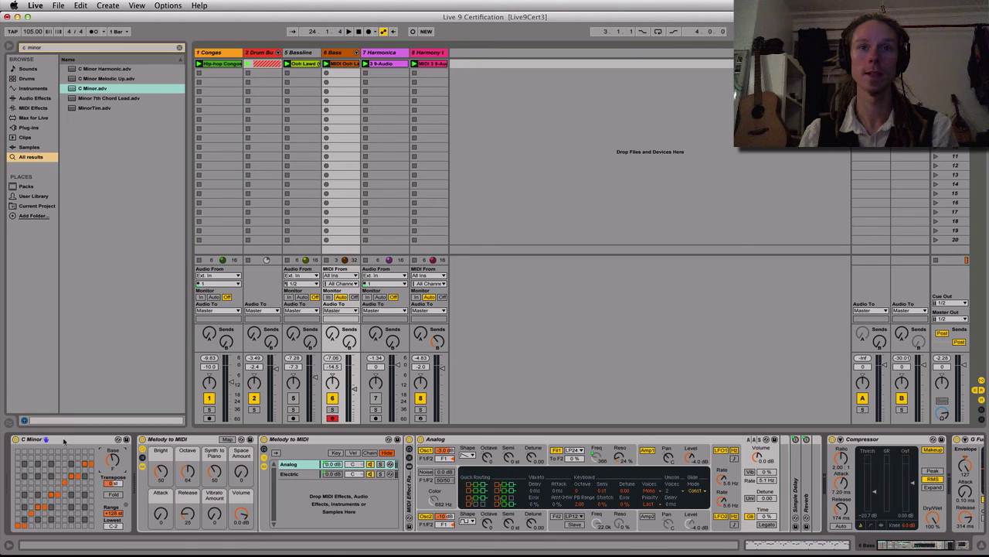
key(space)
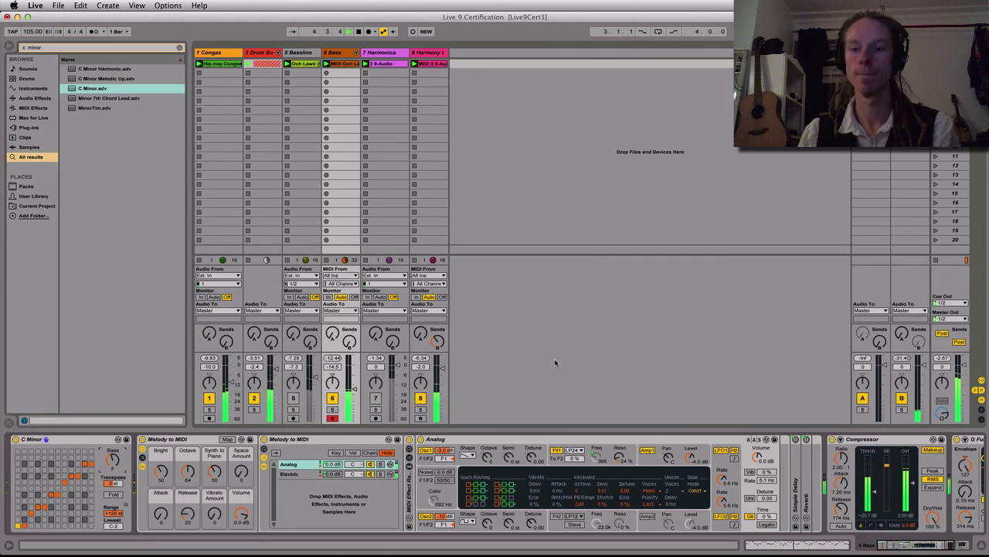
click(359, 32)
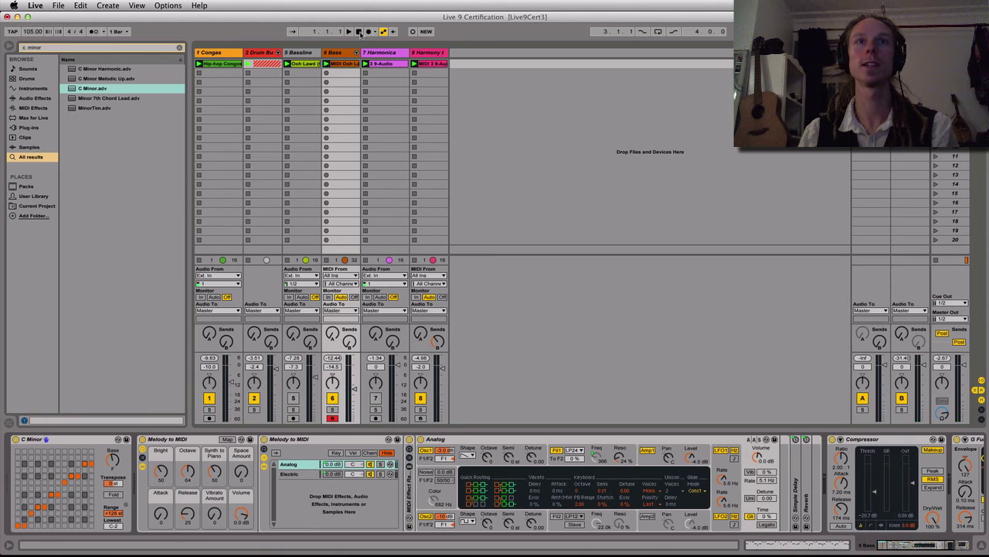
Colour the Bassline track orange like the Bass track, and record the session clips into the arrangement with Arrangement View shown
right_click(303, 53)
click(323, 185)
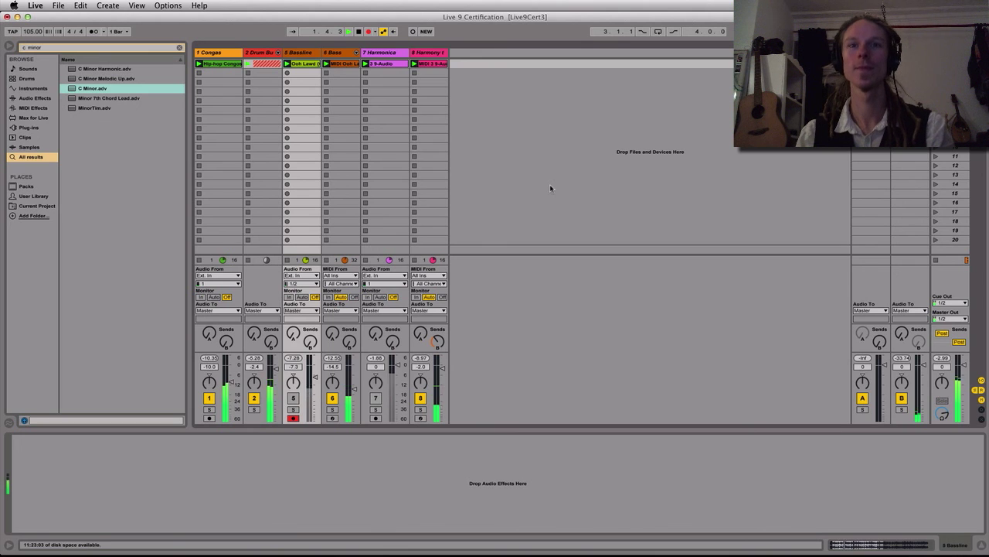
key(shift+Tab)
key(Tab)
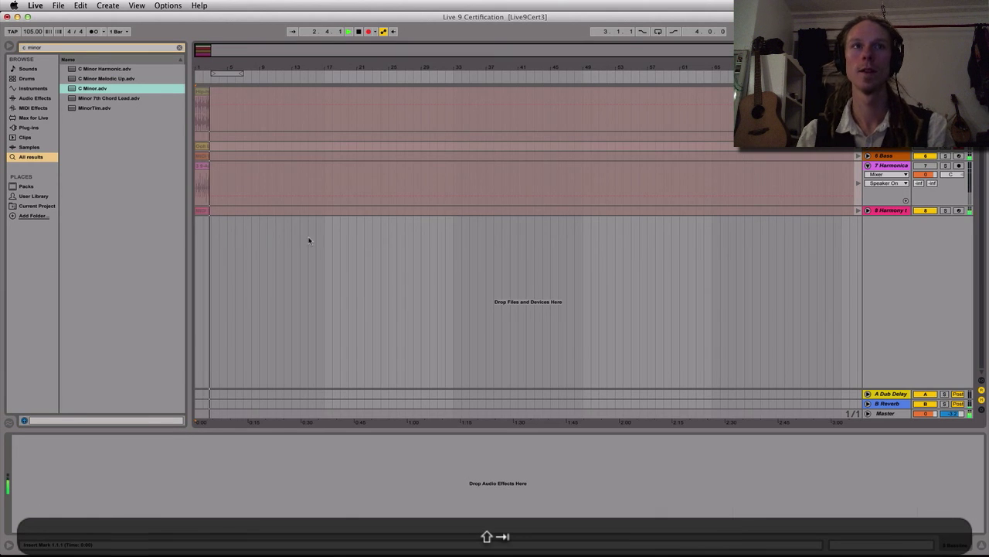
Add a lane for each automated envelope on the unfolded Bass track, and end the arrangement recording
click(180, 47)
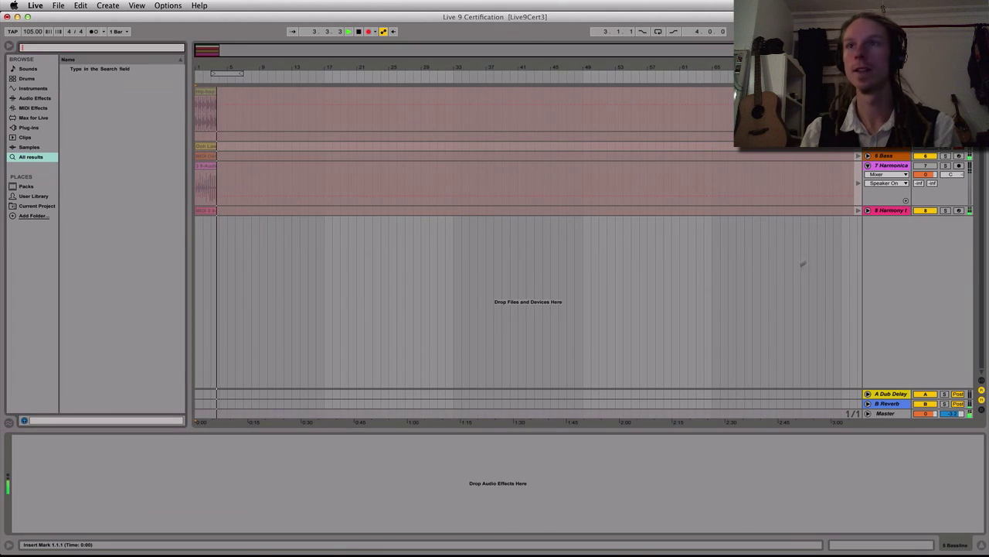
click(867, 155)
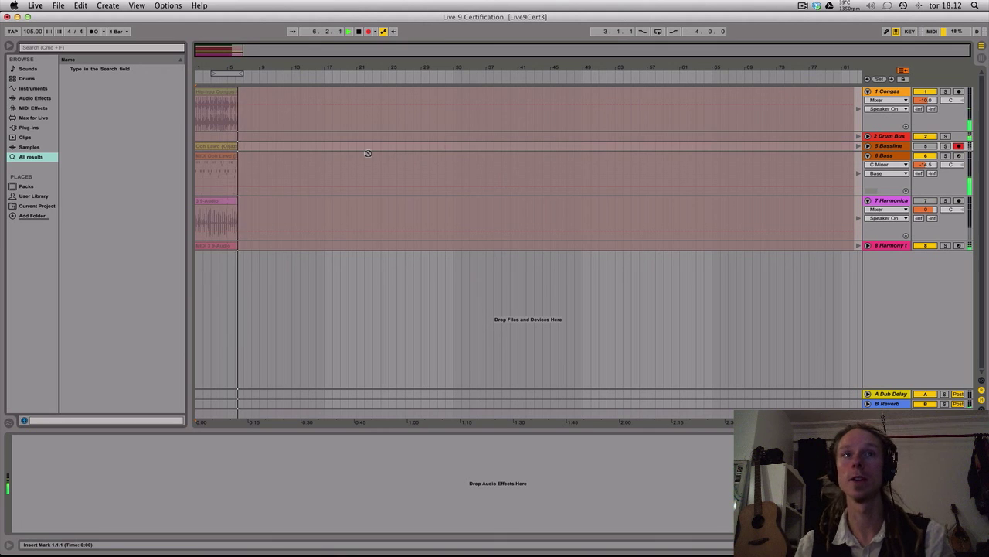
right_click(904, 190)
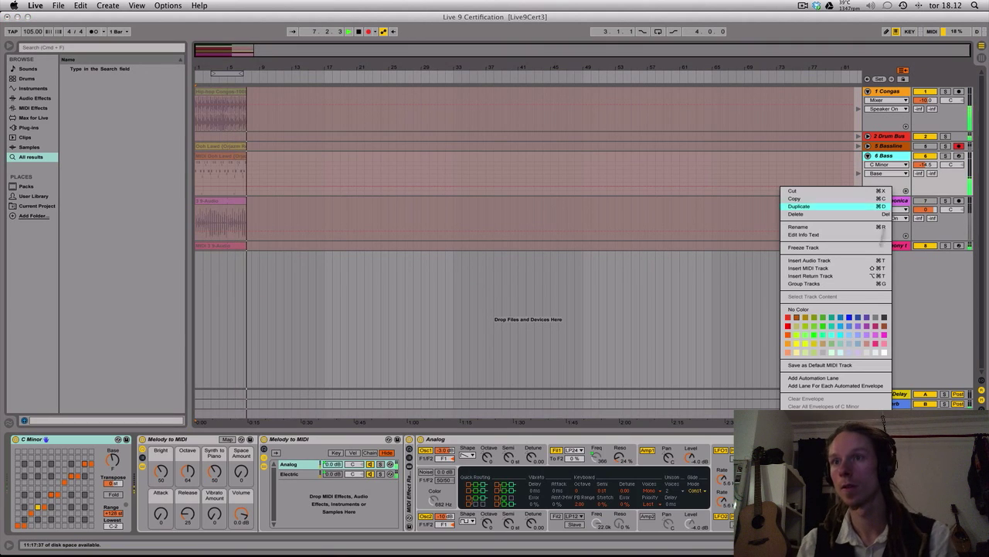
click(836, 385)
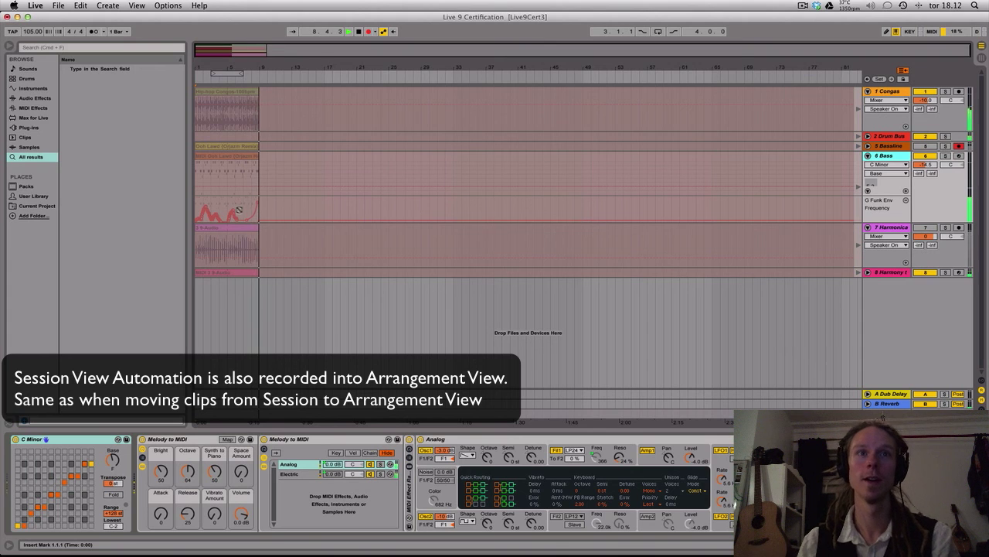
key(F9)
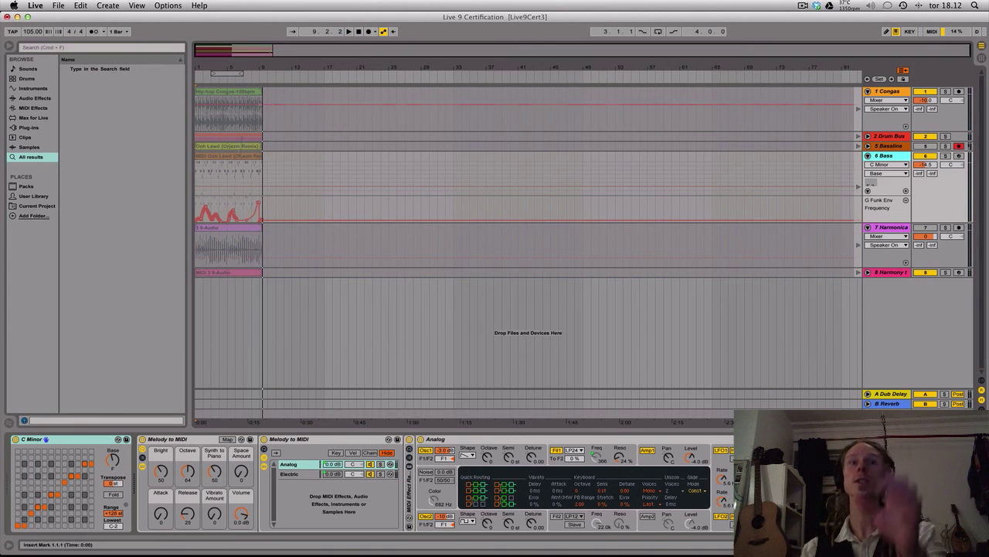
click(358, 32)
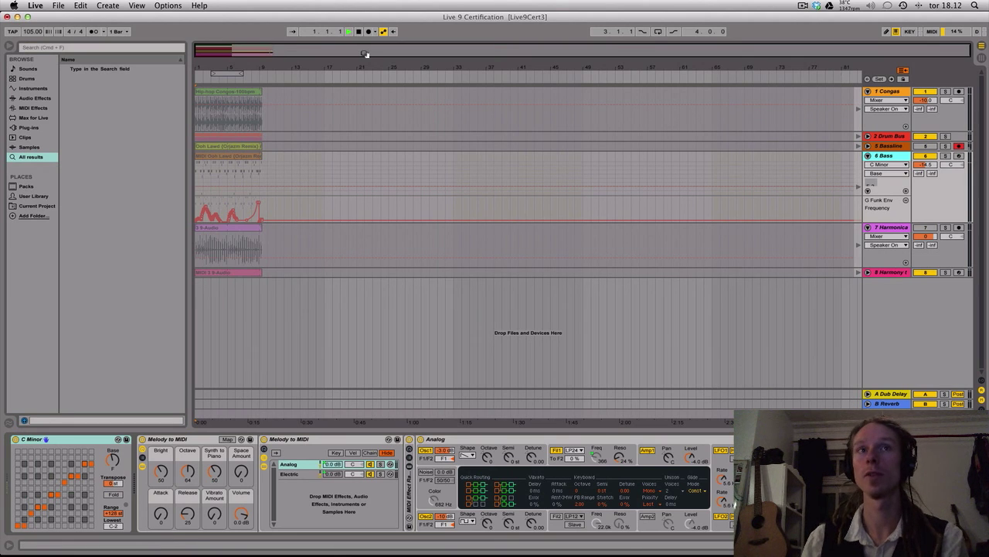
Start playback and return only the Congas and Bass tracks to their arrangement clips
key(space)
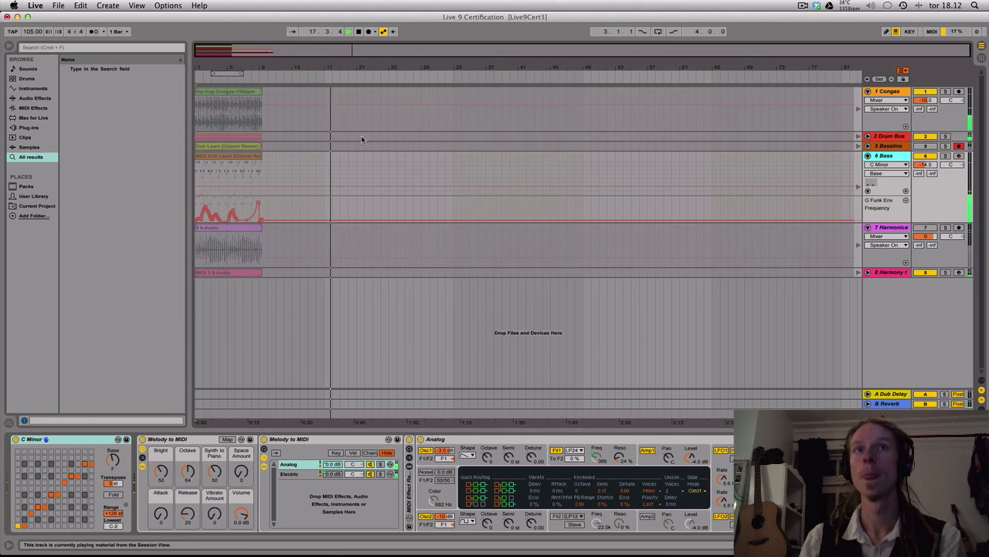
click(858, 110)
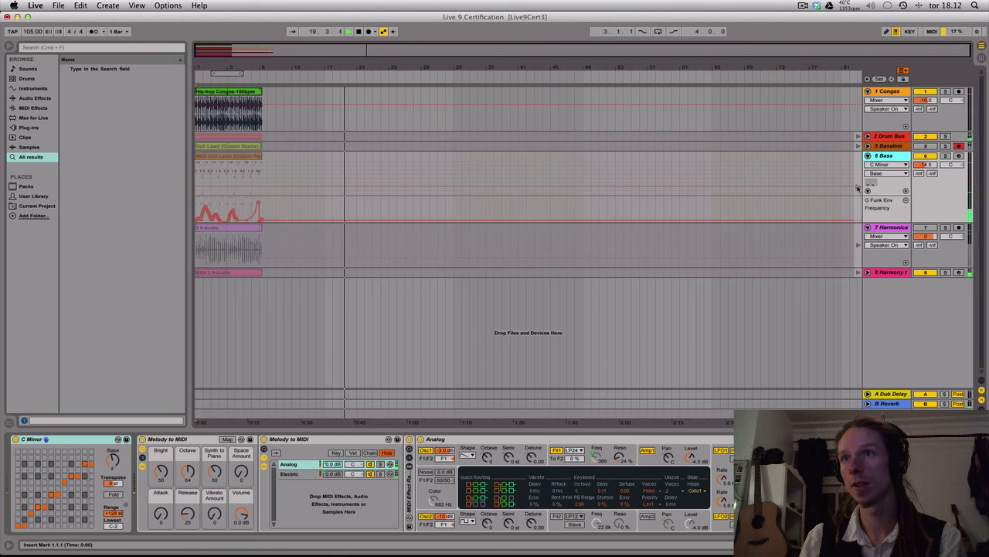
click(858, 188)
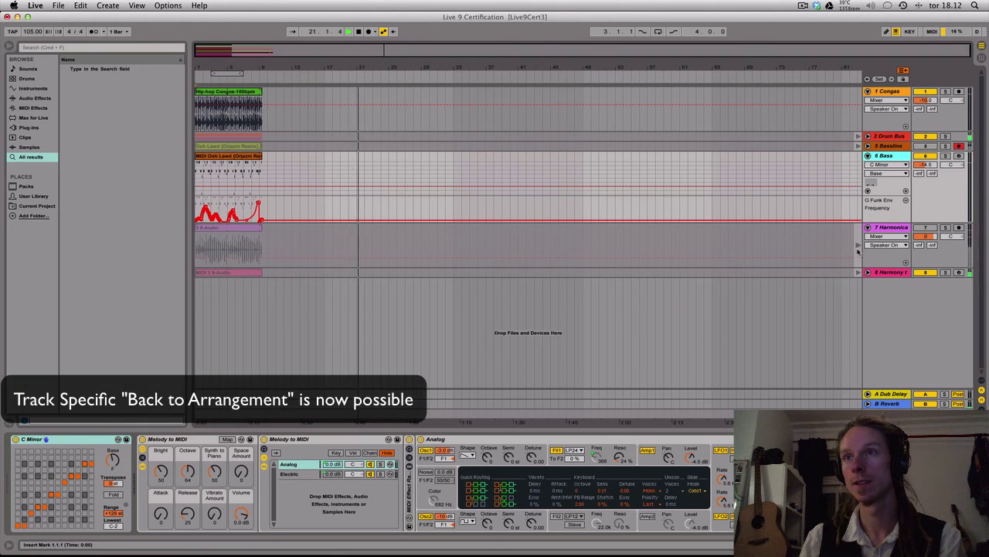
Relaunch the Bass clip in Session View and look up the help text for Re-Enable Automation
key(Tab)
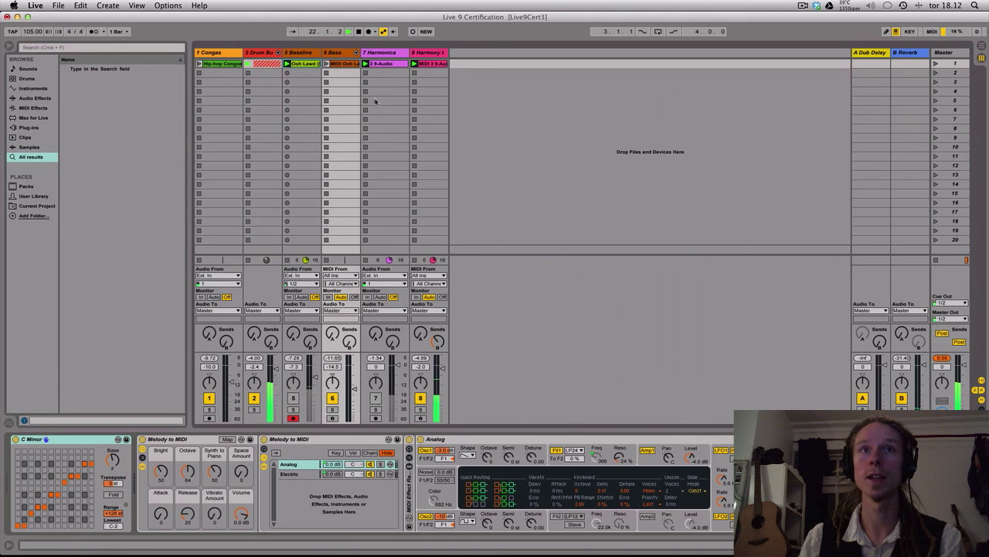
click(327, 65)
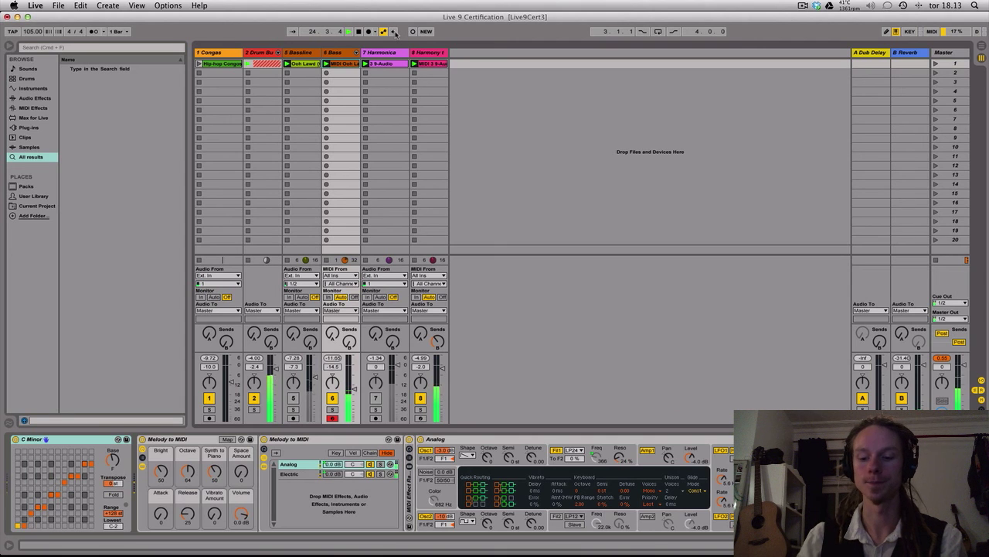
key(shift+question)
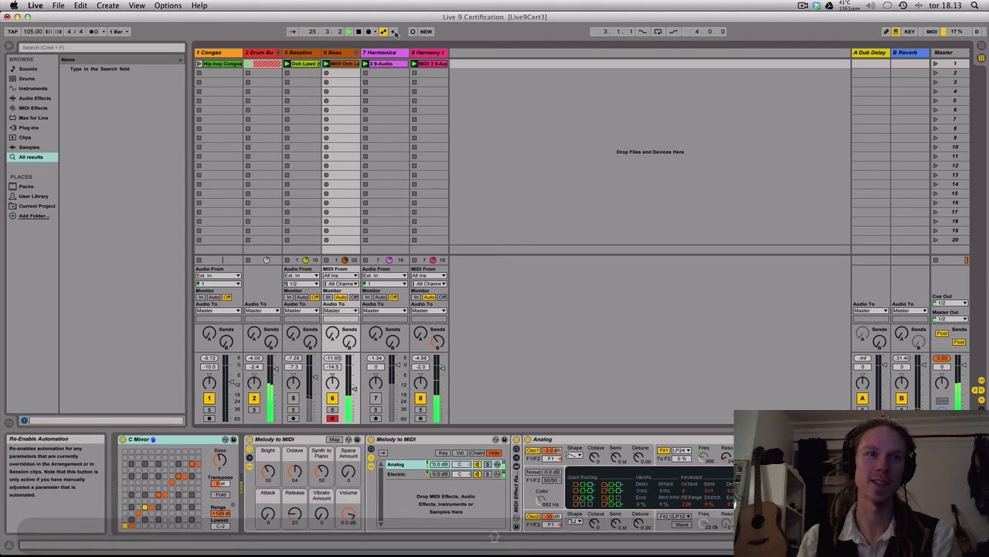
key(shift+question)
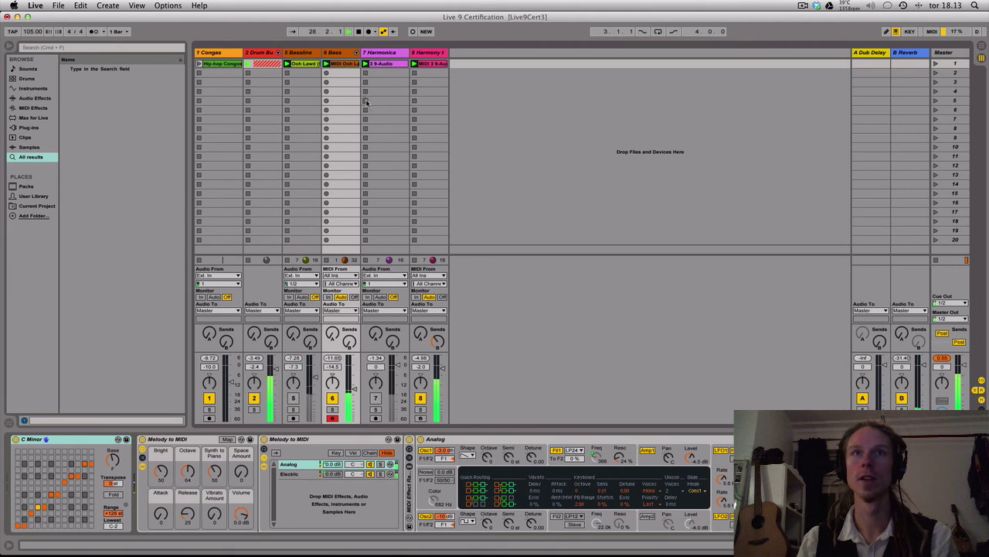
Override the automated filter frequency of G Funk Env on the Bass track and re-enable its automation
key(shift+Tab)
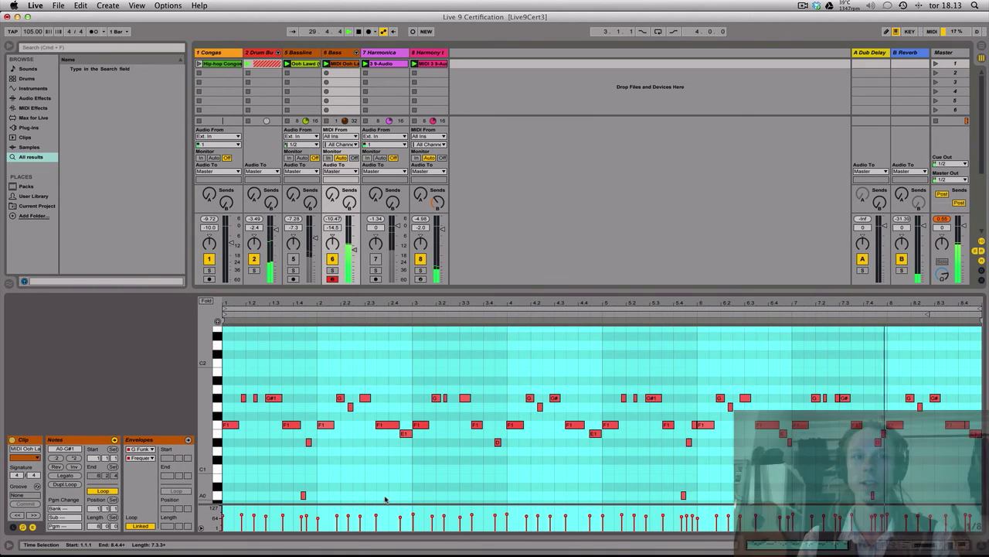
key(shift+Tab)
scroll(850, 475, right, 5)
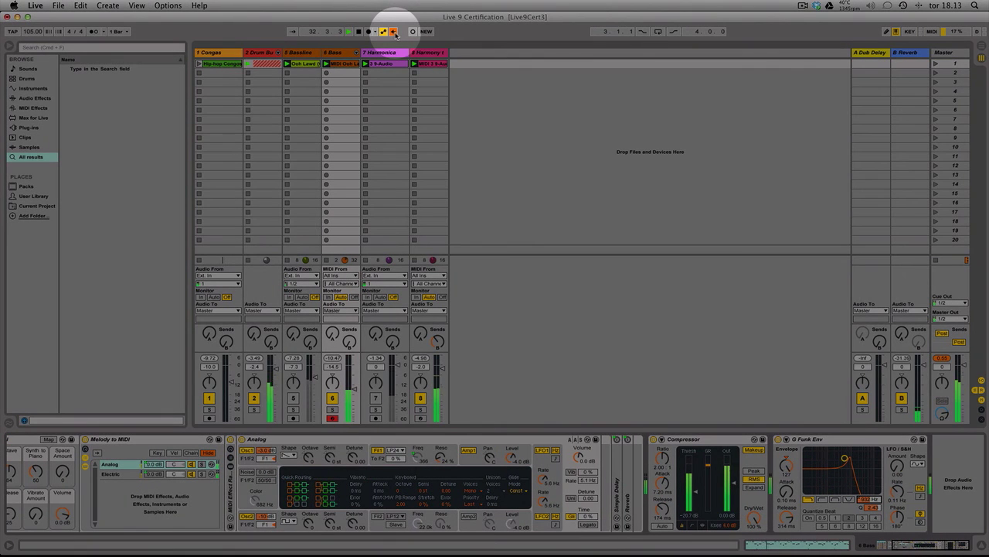
click(393, 32)
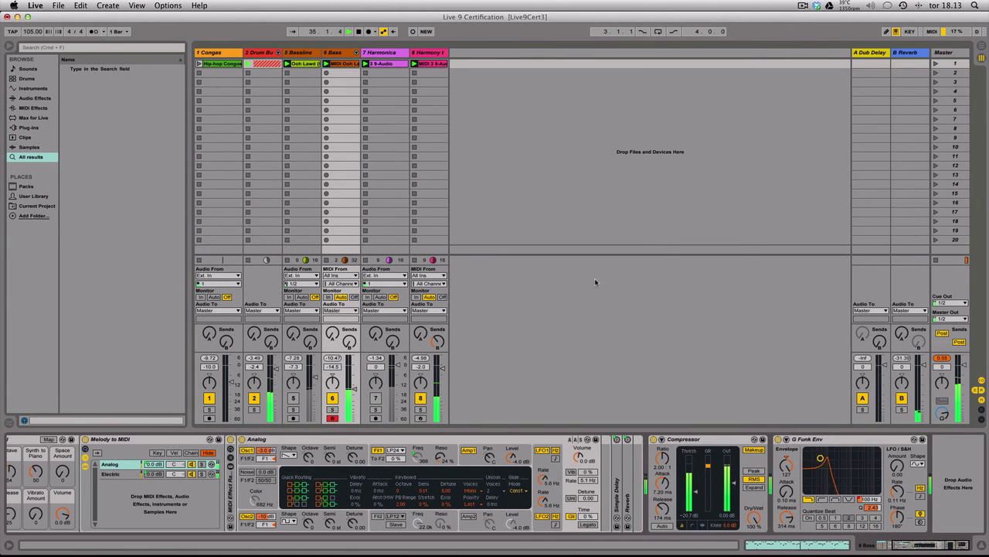
Return all tracks to arrangement playback, stop the transport and set an 8-bar arrangement loop starting at 1.1.1
key(Tab)
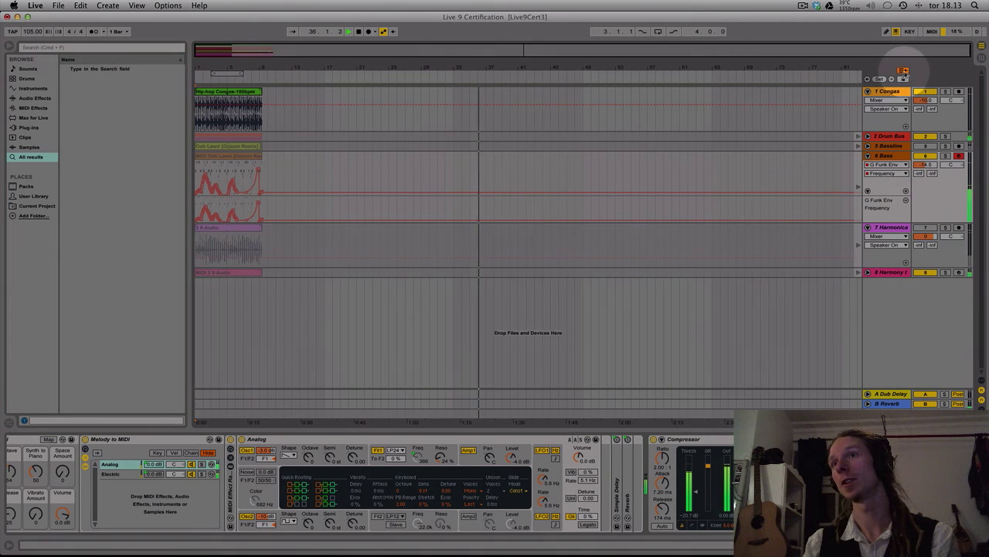
key(space)
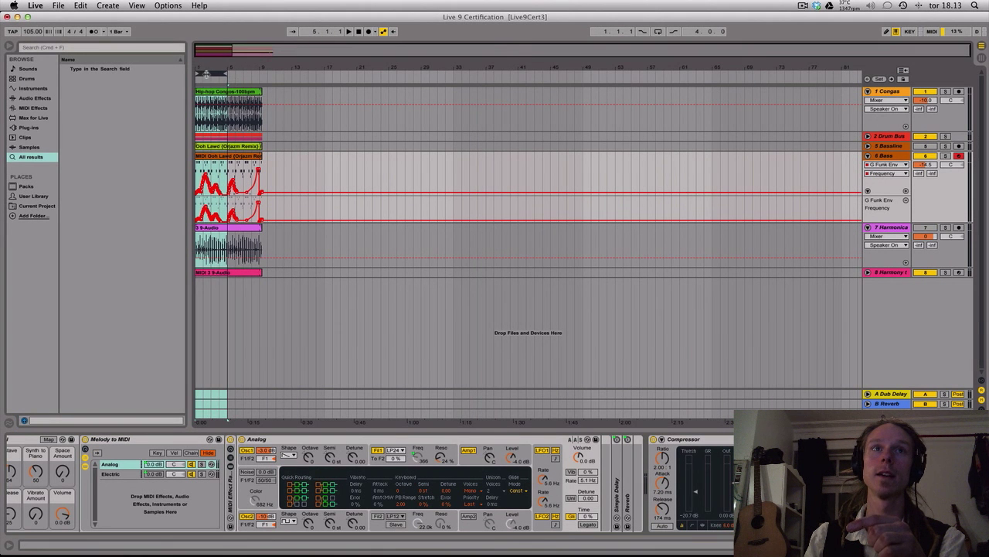
drag(207, 74, 257, 75)
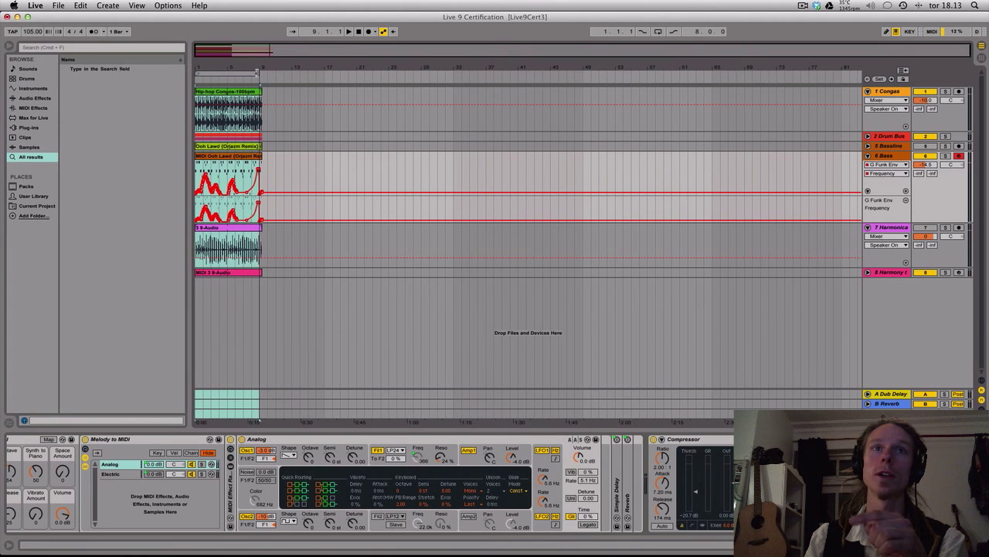
Check the clip status of all tracks in Session View and return to Arrangement View
key(Tab)
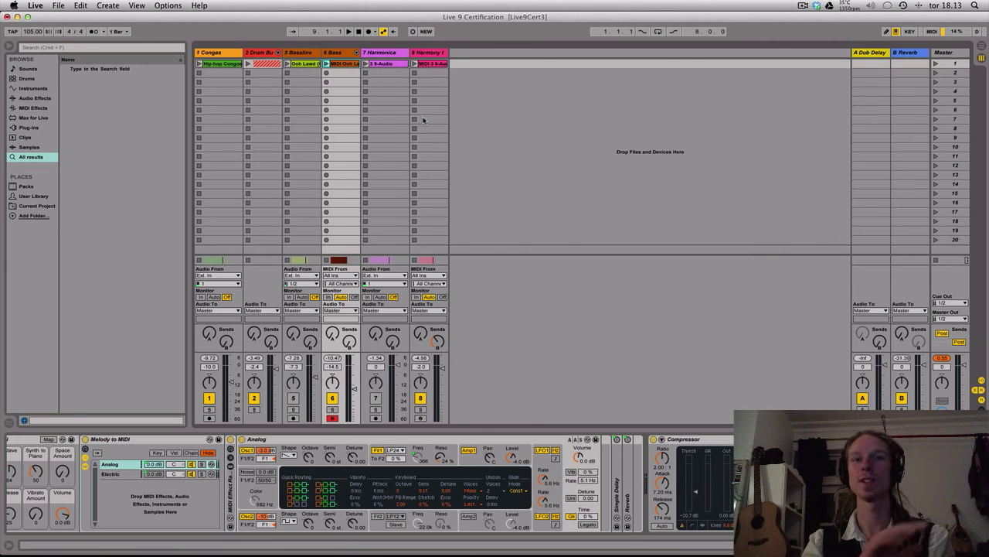
key(Tab)
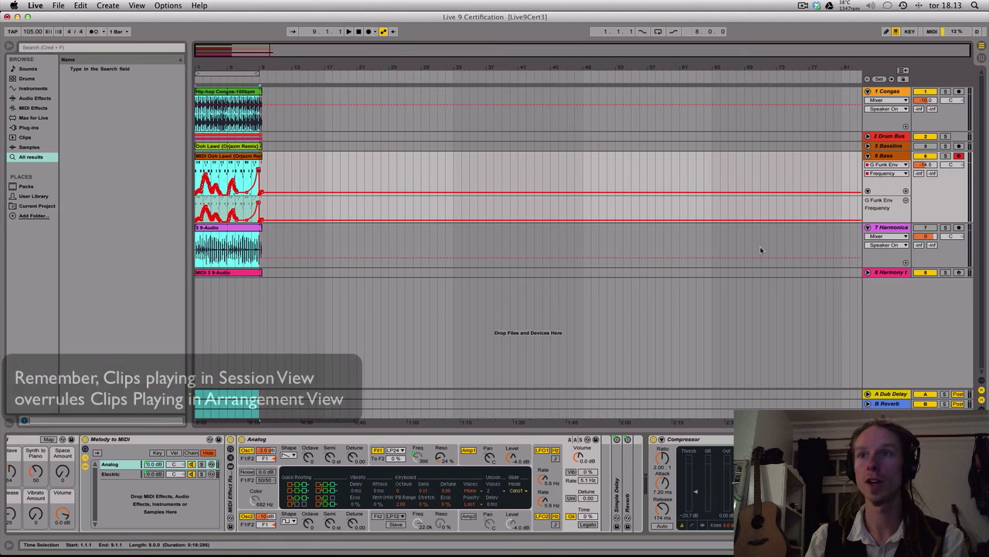
Unfold the harmony track and extend the audio and MIDI clips in the arrangement to 32 bars, ending at 33.1.1
click(867, 272)
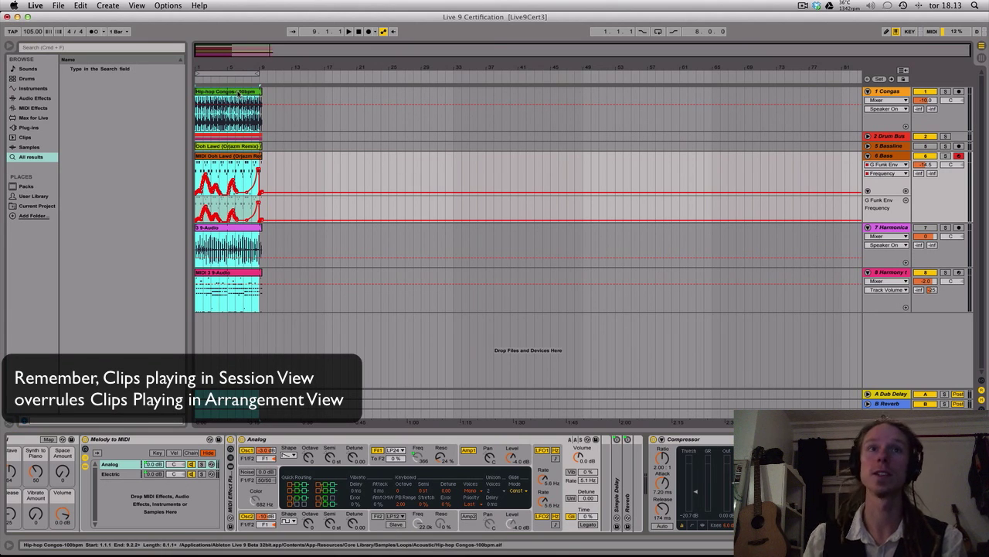
key(super+a)
key(super+d)
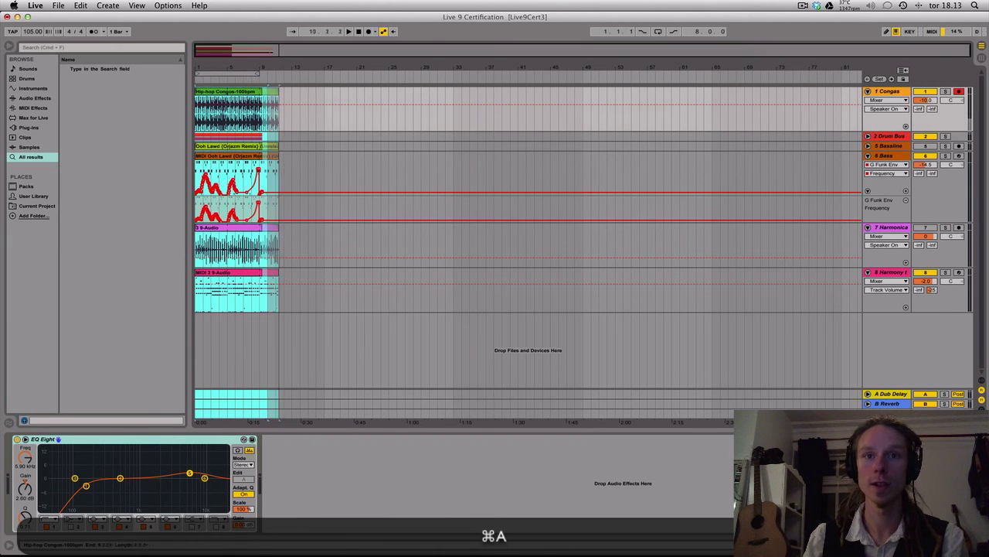
key(super+d)
key(super+2)
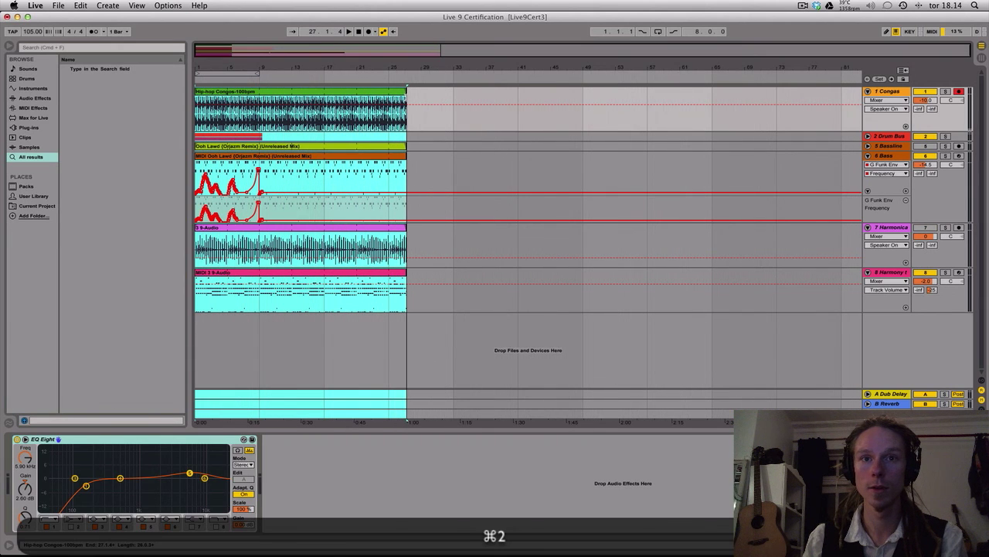
drag(406, 92, 454, 92)
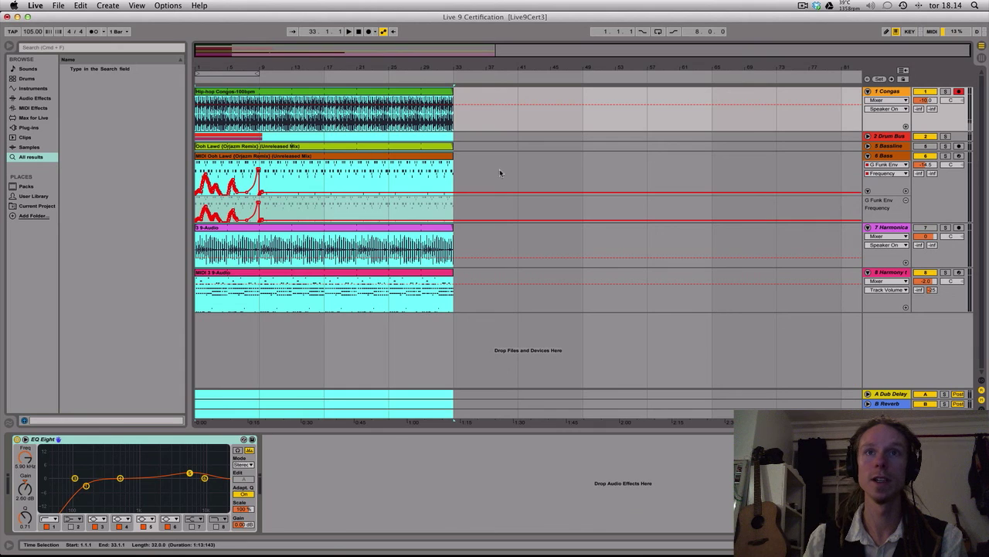
Split the Bass track's arrangement clip at bar 9
click(518, 174)
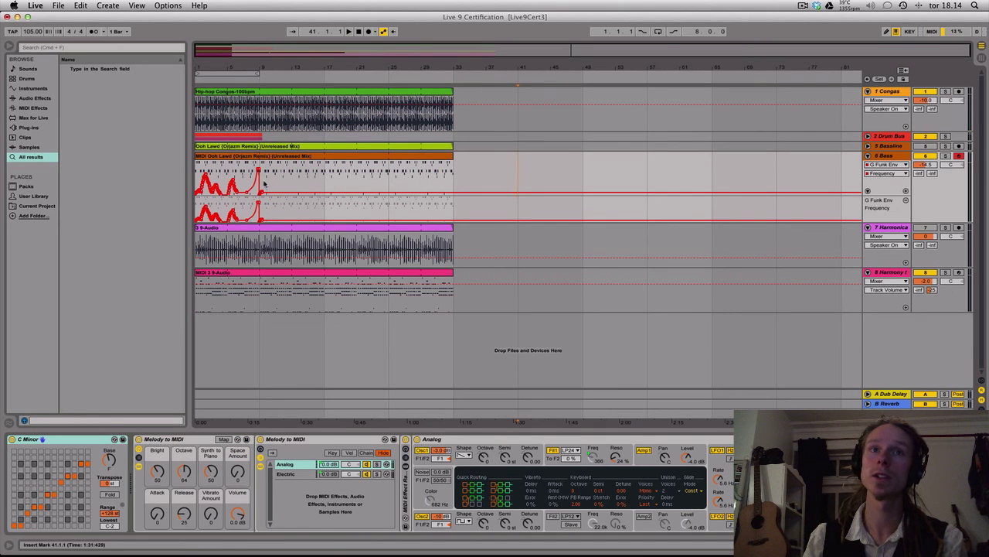
key(super+e)
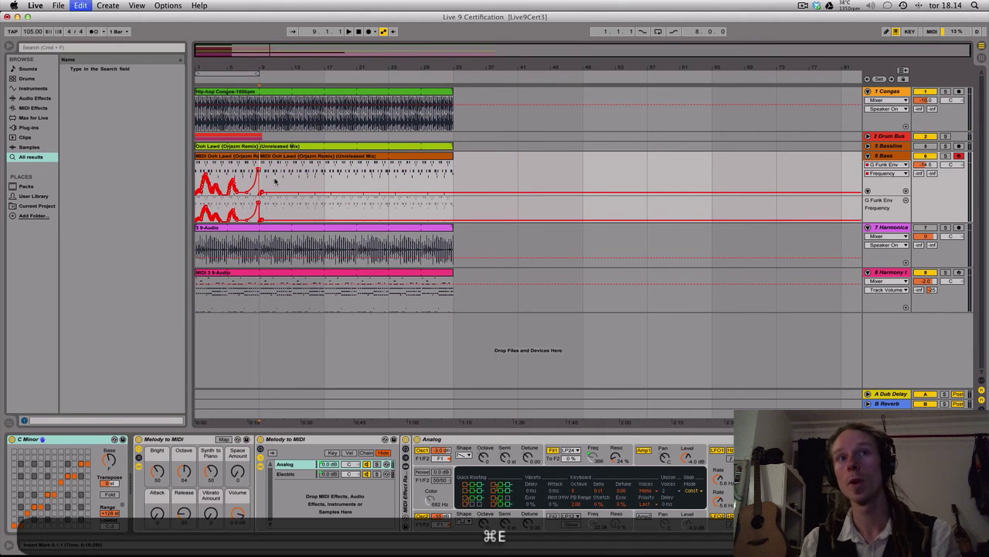
Duplicate the Bass track's first 8-bar clip three times up to bar 33 and consolidate the copies into one clip
click(236, 157)
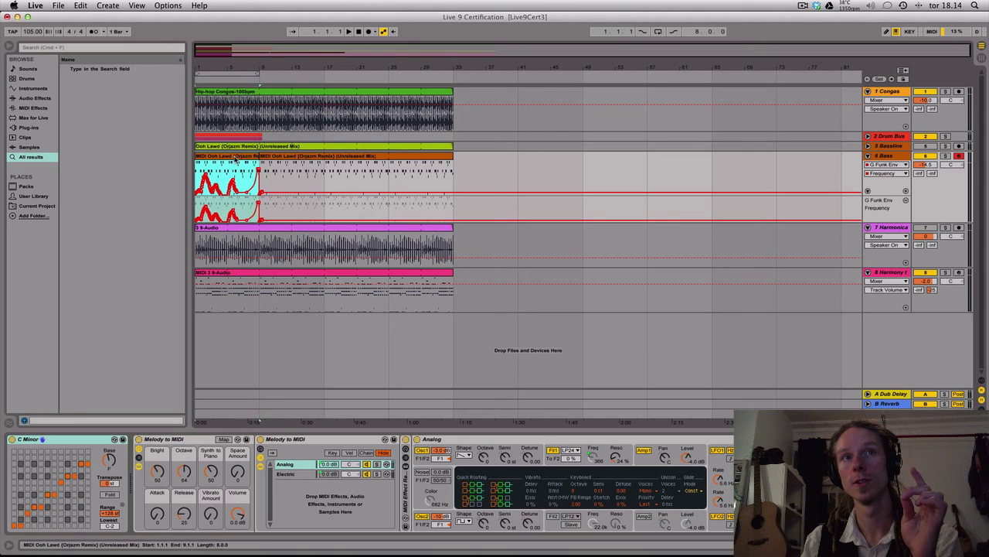
key(super+d)
key(super+d)
key(super+d)
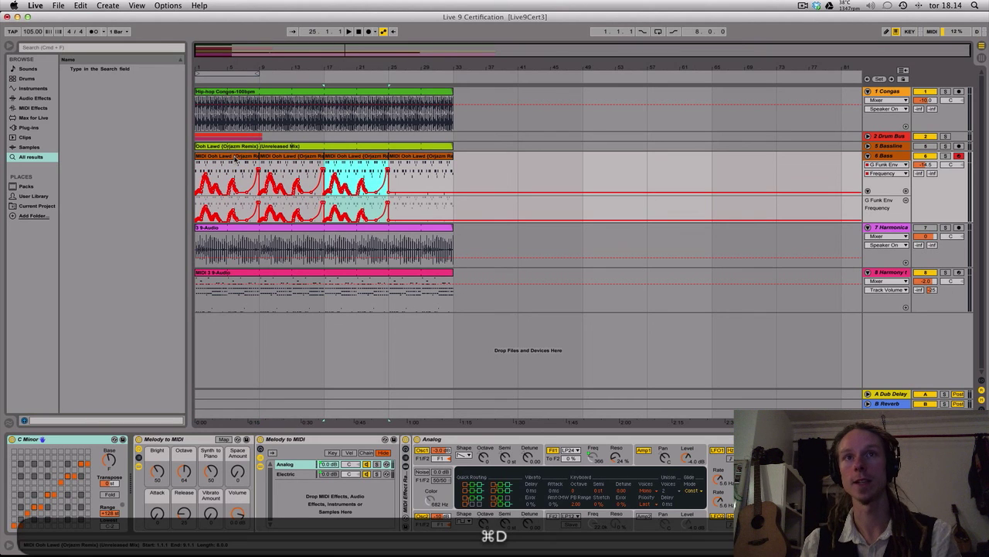
drag(256, 156, 440, 156)
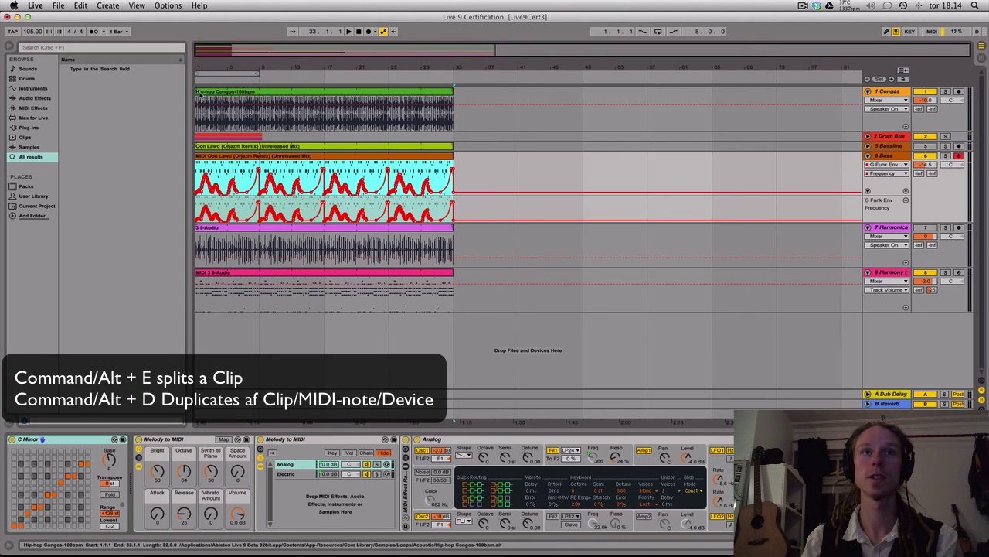
Trim the Congas clip to start at bar 5 and hide the device view and the browser
key(super+i)
drag(198, 92, 225, 93)
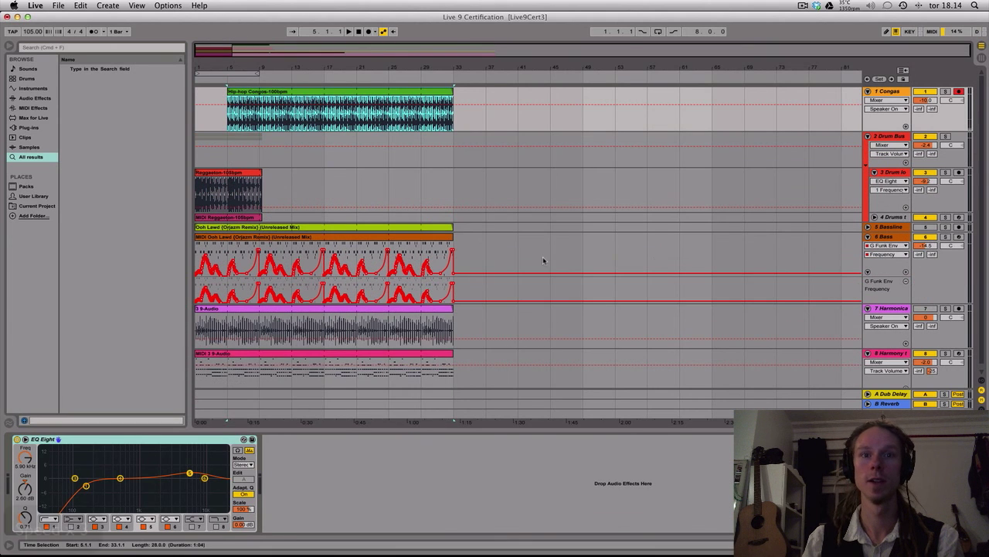
key(alt+super+l)
key(alt+super+b)
Extend the Reggaeton audio and MIDI drum clips to bar 33 and trim the MIDI clip to start at bar 9
click(71, 172)
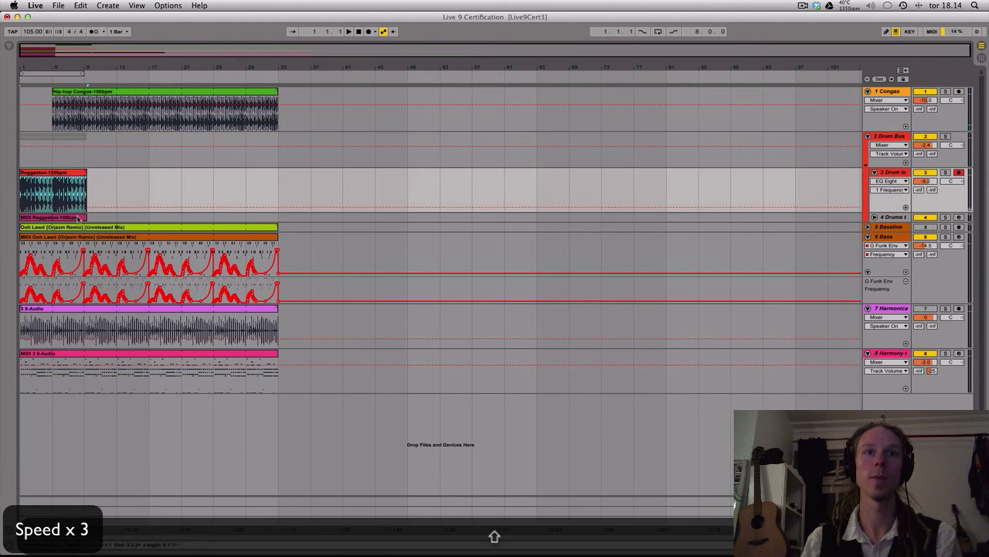
shift+click(71, 217)
drag(86, 173, 280, 176)
click(868, 227)
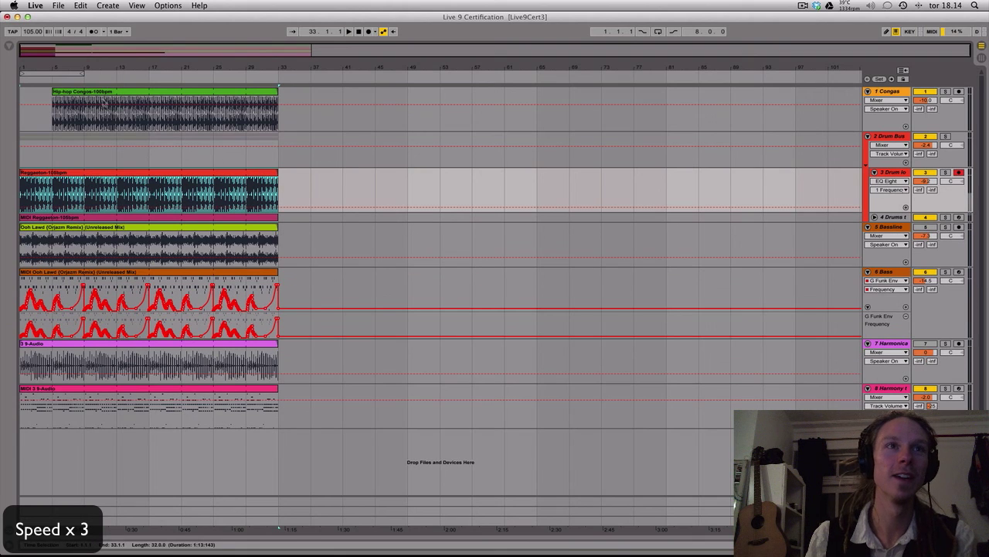
click(85, 217)
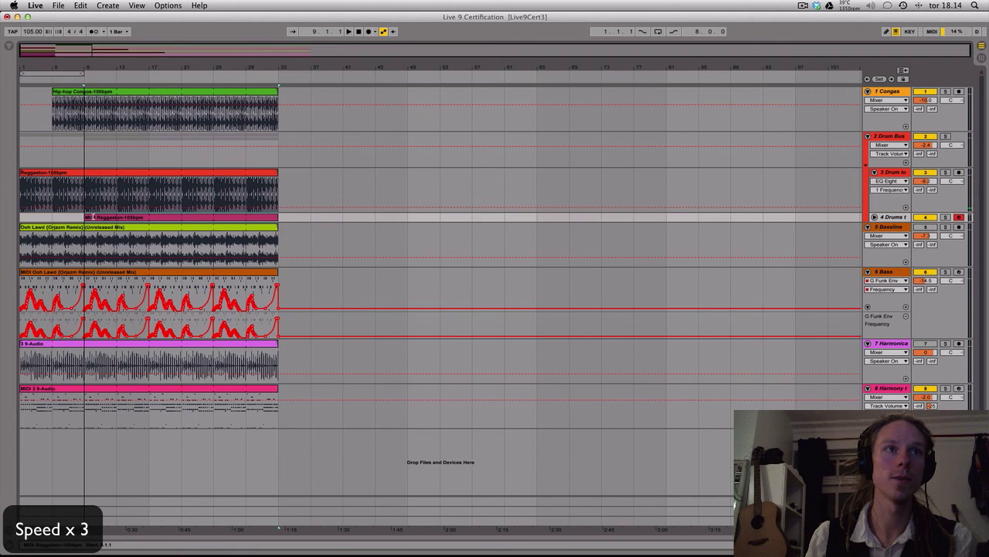
Delete the Bassline track and trim the Bass clip to start at bar 17
click(892, 227)
key(Delete)
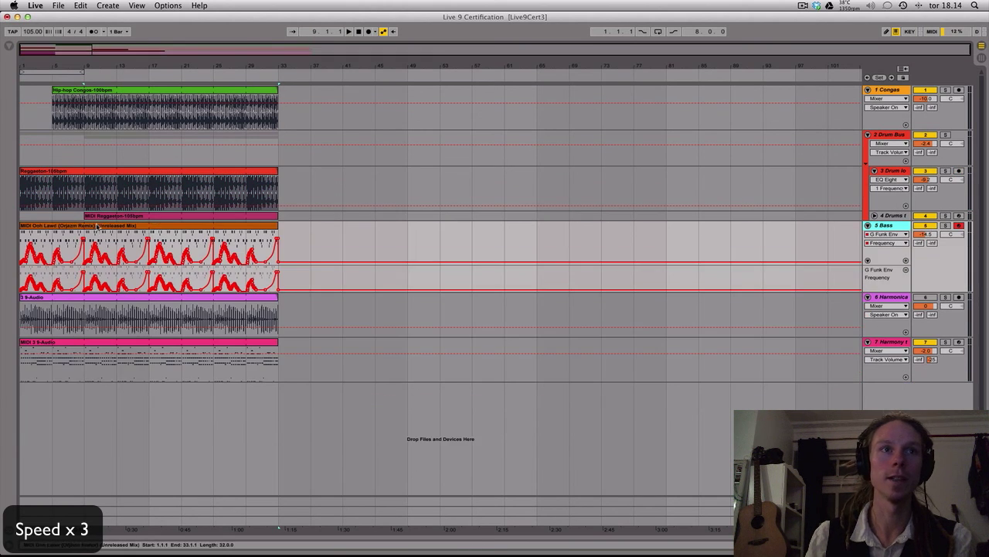
drag(279, 248, 149, 247)
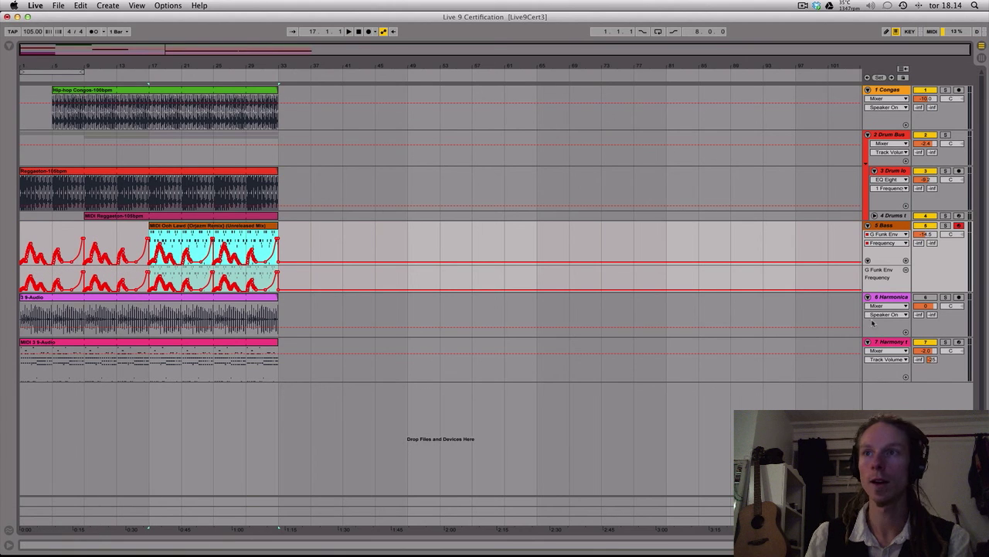
Solo the Harmonica track in Session View, launch its clip and reverse the sample
click(895, 301)
key(Tab)
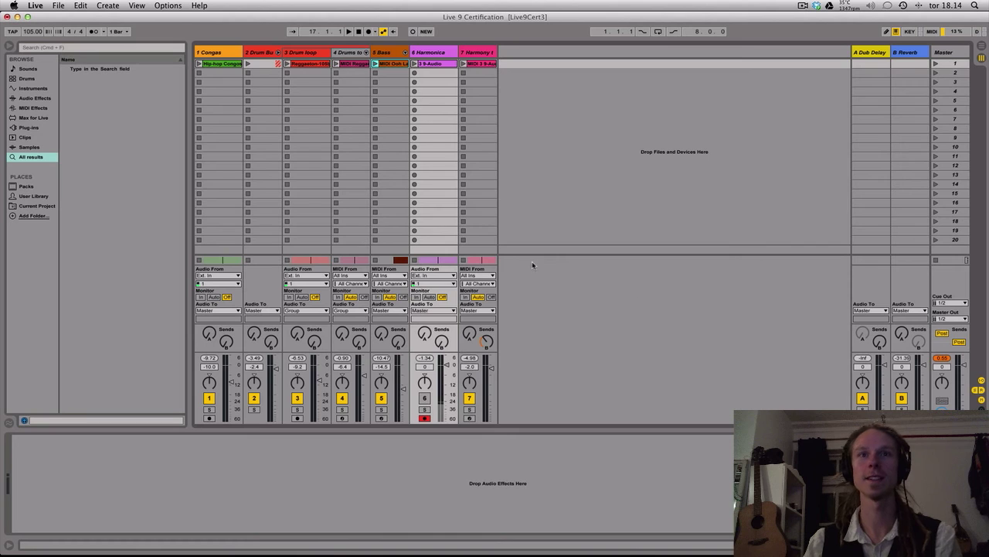
click(433, 53)
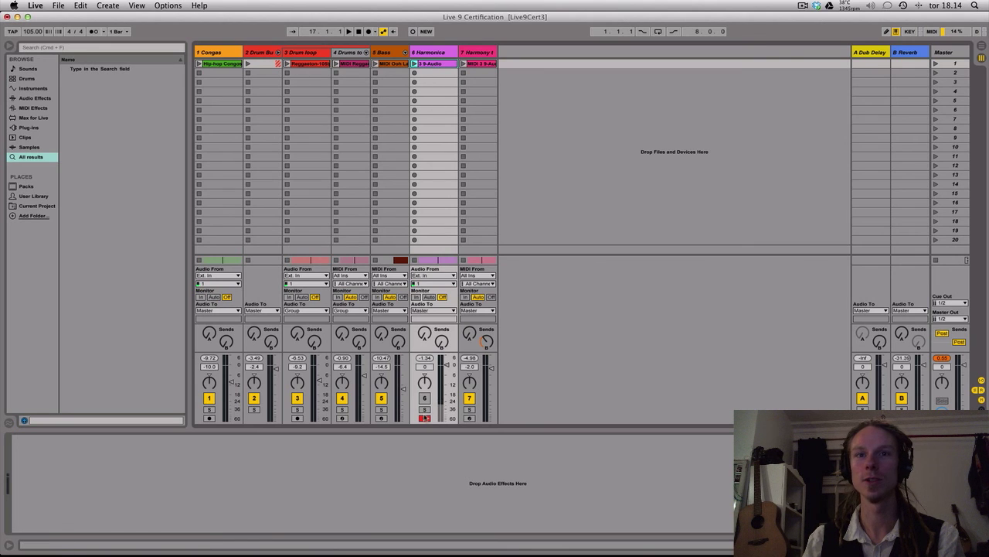
click(435, 67)
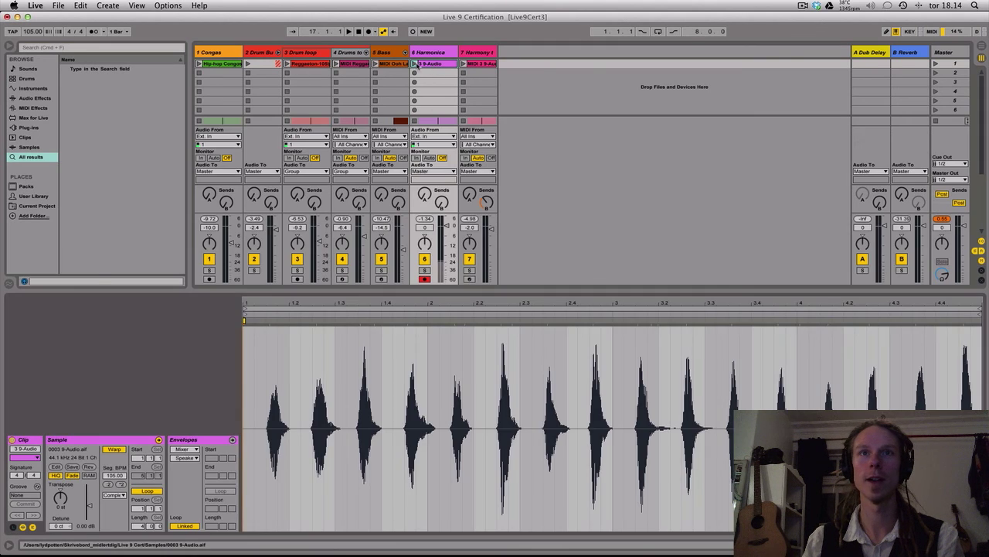
click(414, 64)
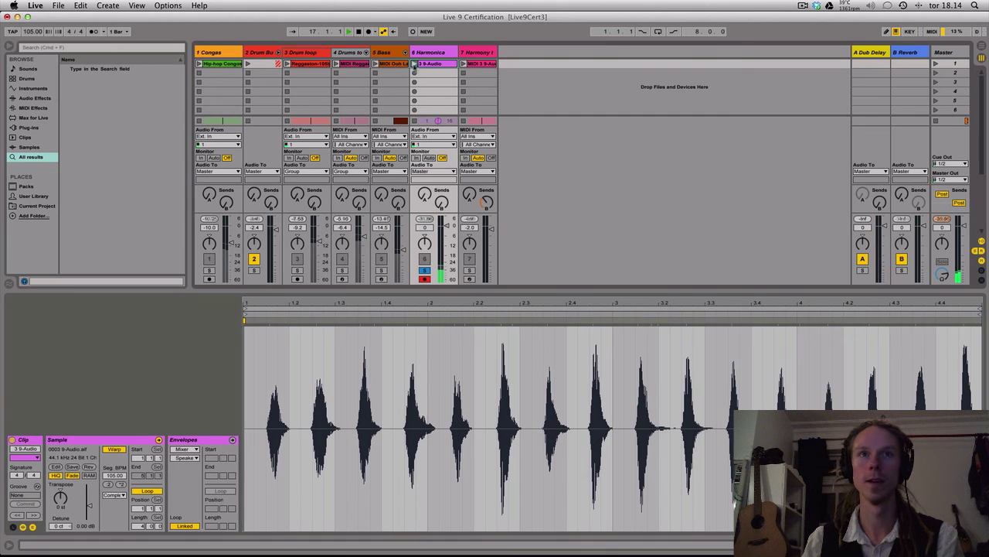
click(88, 467)
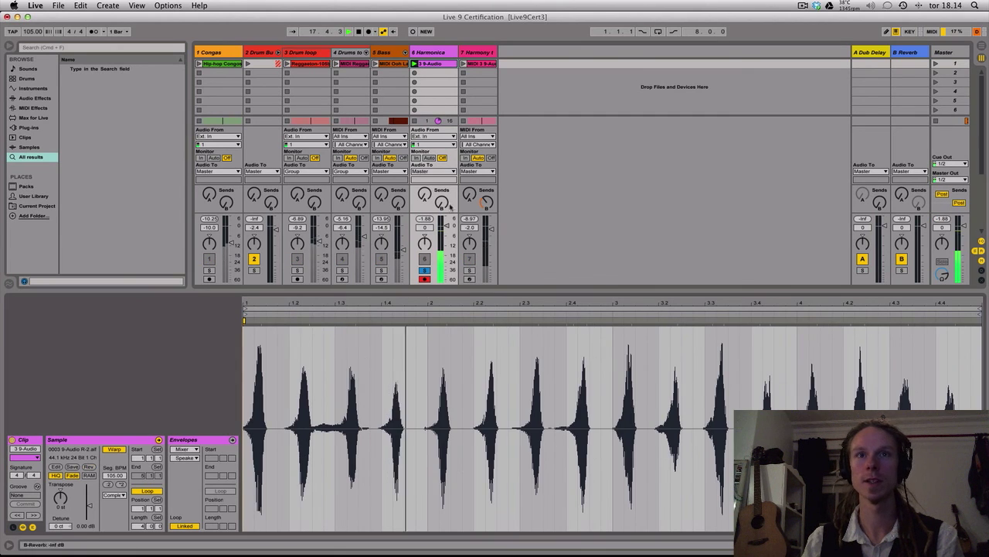
Raise the Harmonica's Dub Delay send to about -22 dB, route its output to Sends Only and solo the drum loop alongside it
drag(425, 195, 425, 169)
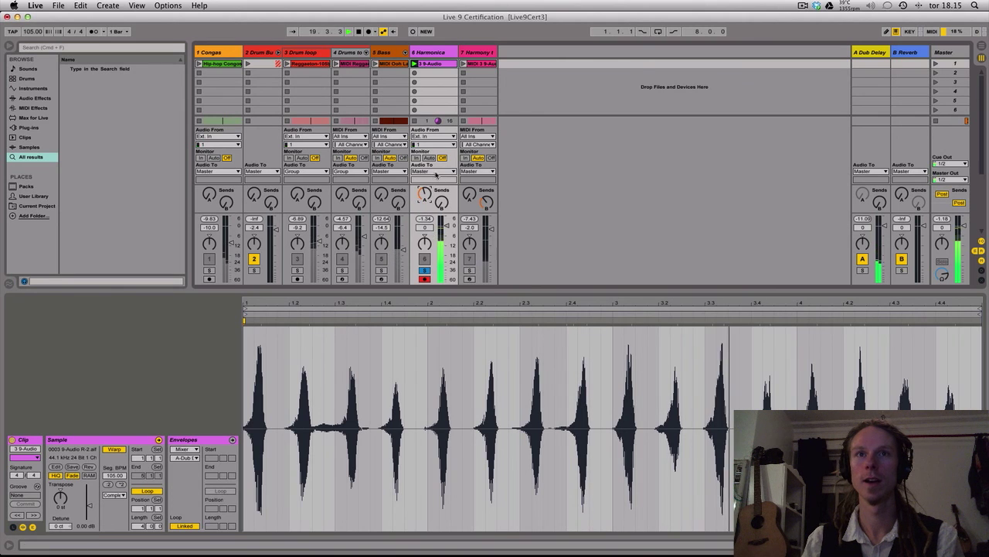
click(433, 171)
click(435, 222)
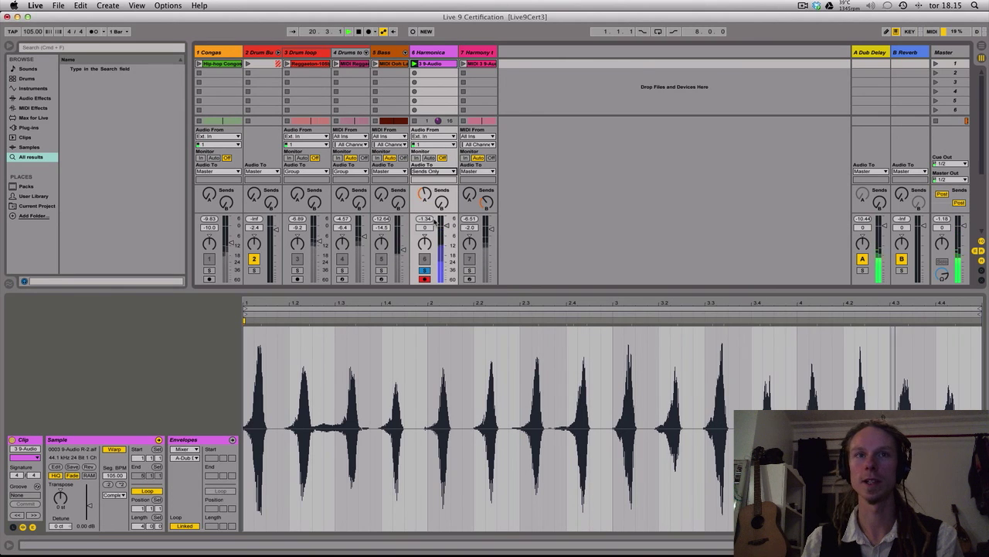
super+click(298, 270)
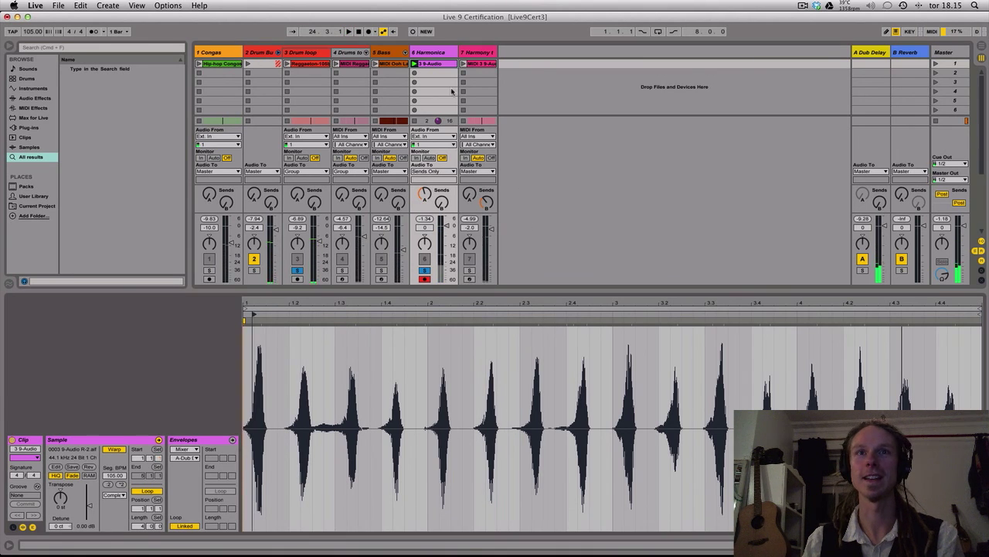
Return the Harmonica track to arrangement playback in Arrangement View and clear the solos
key(Tab)
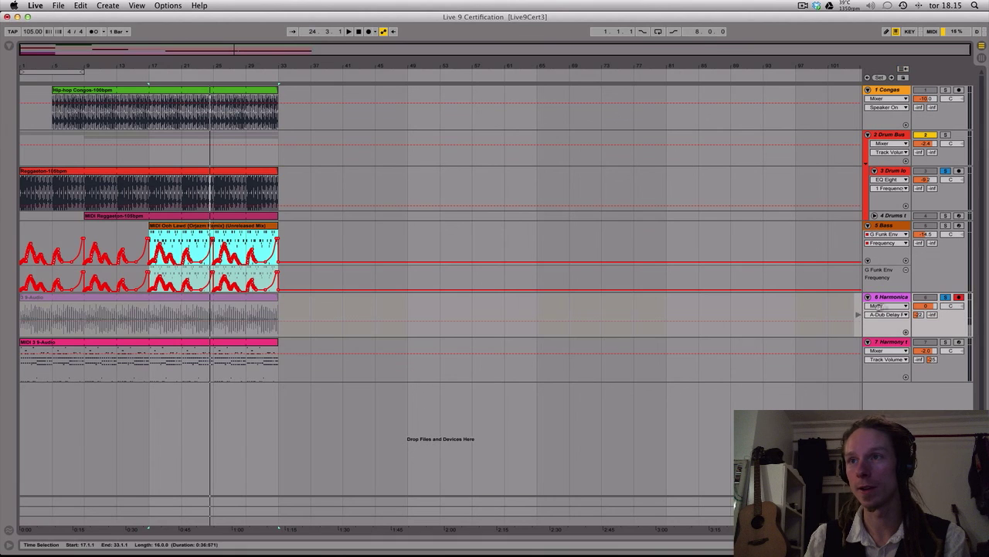
click(859, 315)
click(945, 297)
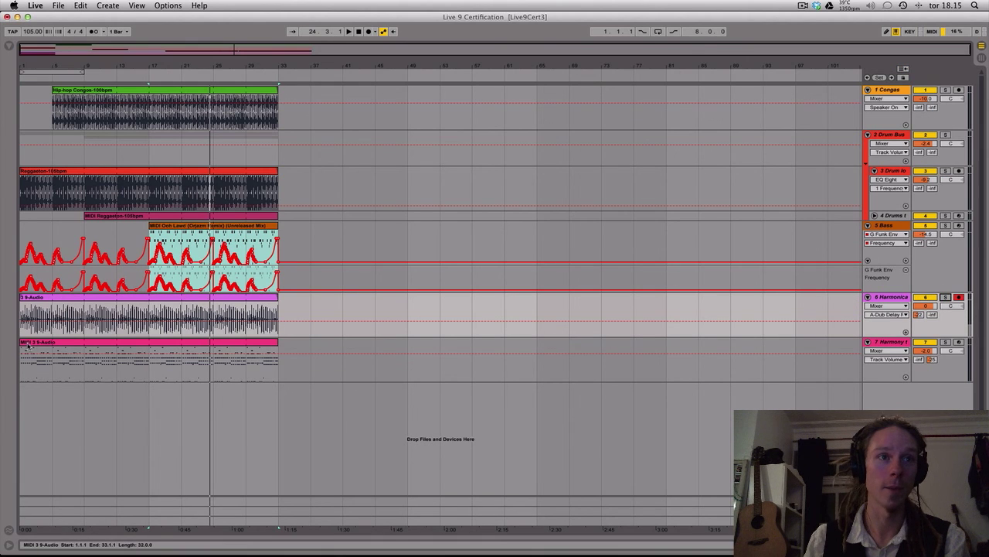
Trim the clip starts to bar 9 for Harmony, bar 5 for Harmonica and bar 9 for Congas, and start playback
drag(24, 342, 81, 343)
click(46, 171)
drag(23, 297, 47, 297)
key(space)
key(space)
click(48, 171)
key(space)
drag(54, 91, 84, 90)
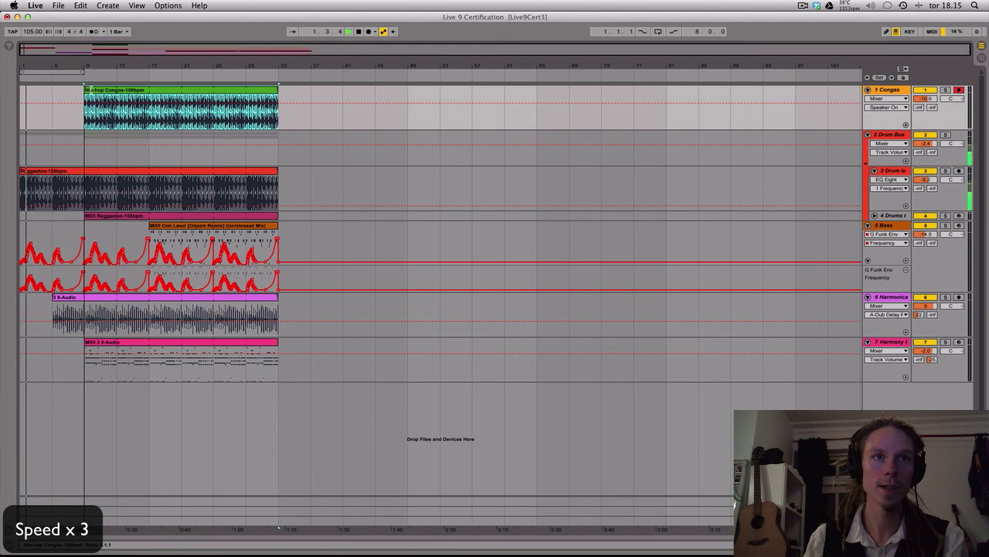
Split the drum loop clip and trim its first part to end at bar 15, leaving a gap until bar 17
click(118, 193)
key(super+1)
key(super+e)
mouse_move(119, 171)
mouse_down()
mouse_move(150, 172)
mouse_move(117, 173)
mouse_move(133, 173)
mouse_up()
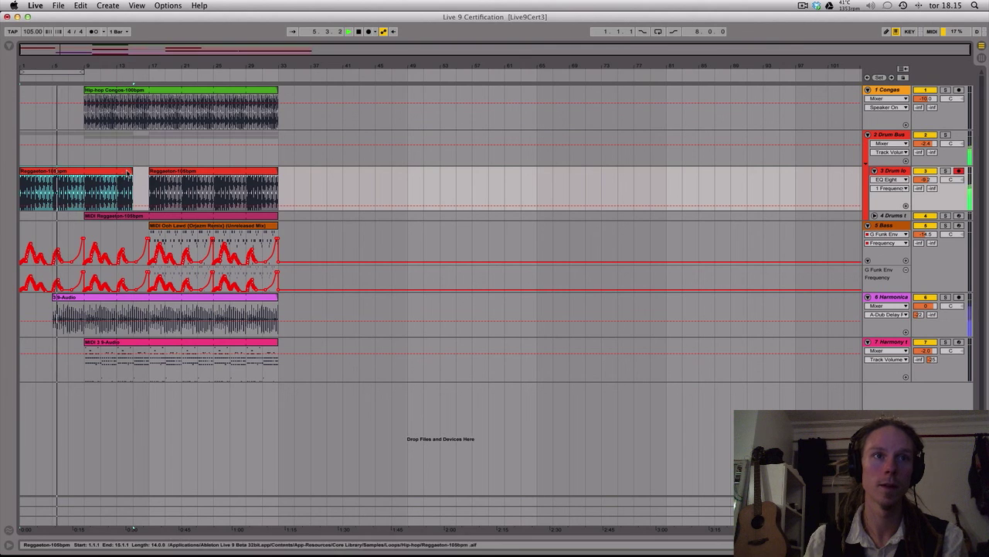
Reverse the Harmonica track's arrangement clip and set its start marker slightly after 1
double_click(116, 313)
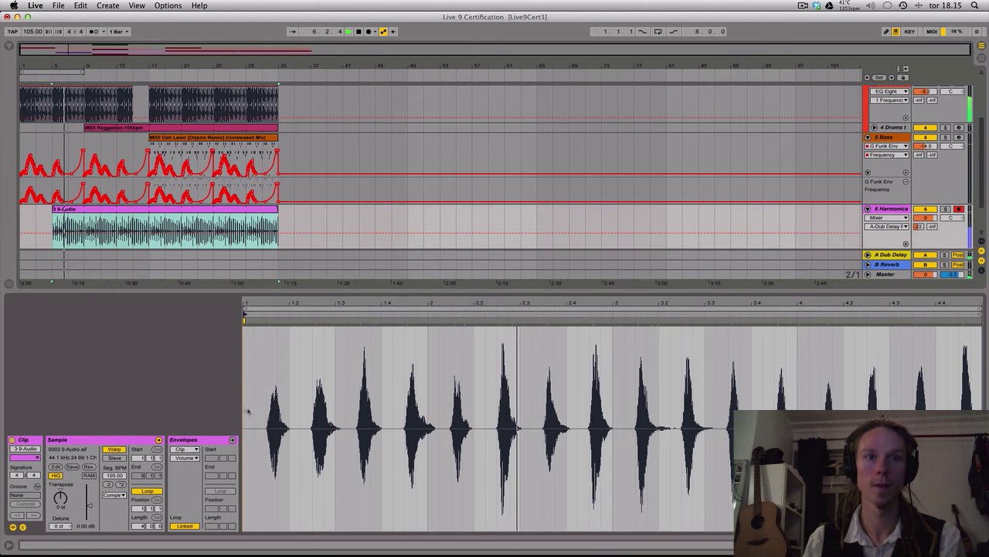
drag(245, 314, 257, 314)
click(90, 467)
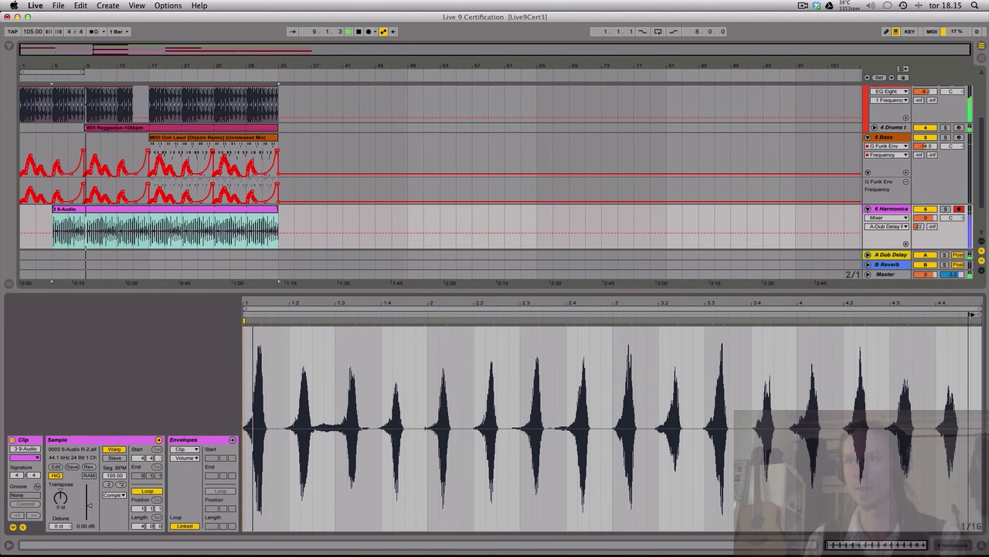
drag(970, 314, 252, 329)
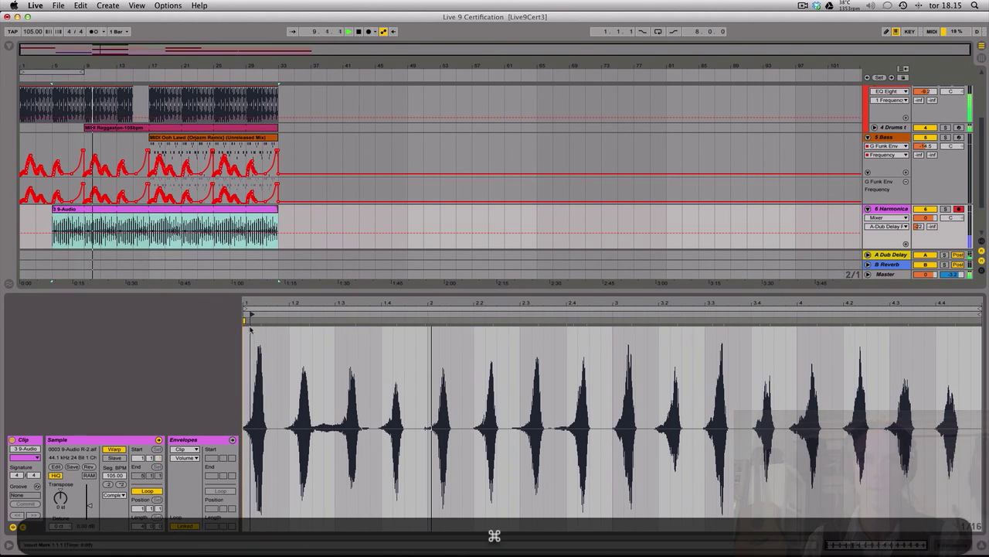
Play the arrangement from bar 3 to check the reversed harmonica and nudge its clip start marker closer to 1
key(space)
click(42, 222)
key(space)
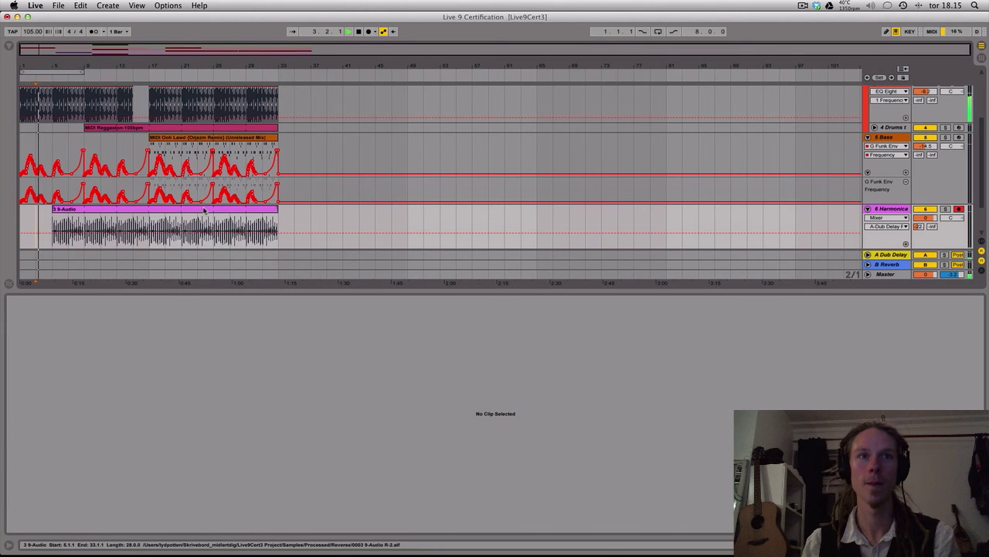
click(194, 214)
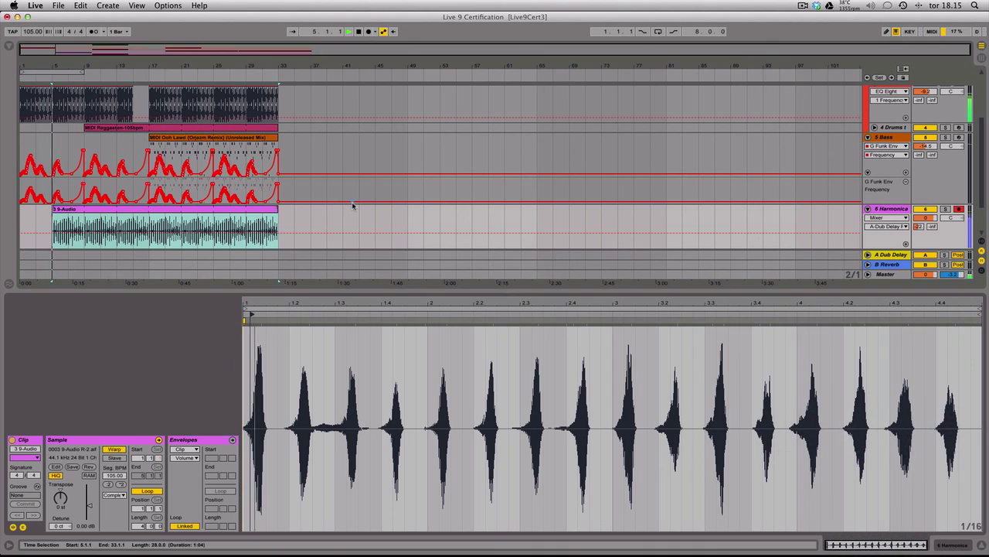
key(alt+super)
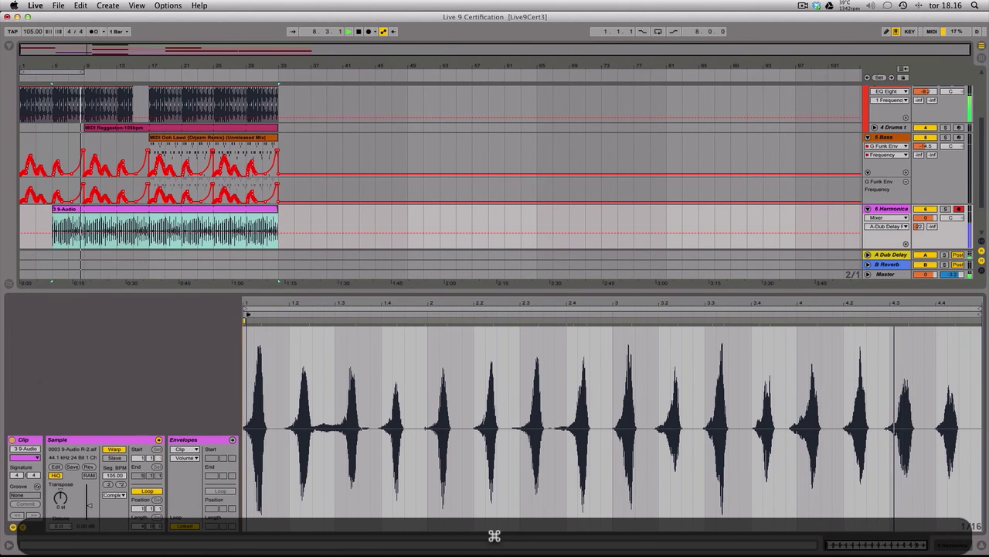
Hide the clip view, split the Harmonica clip at bar 17 and delete the part after it
key(super+alt+l)
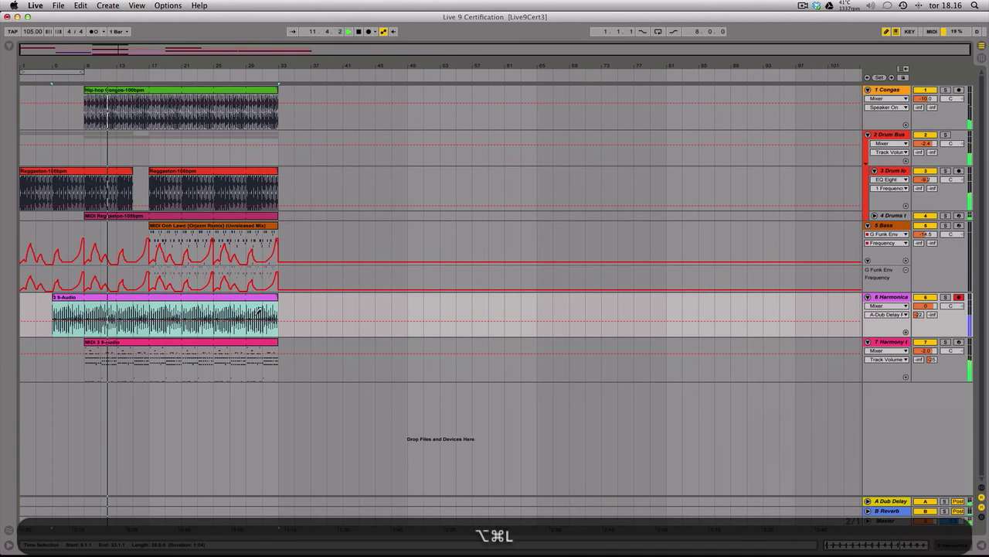
key(b)
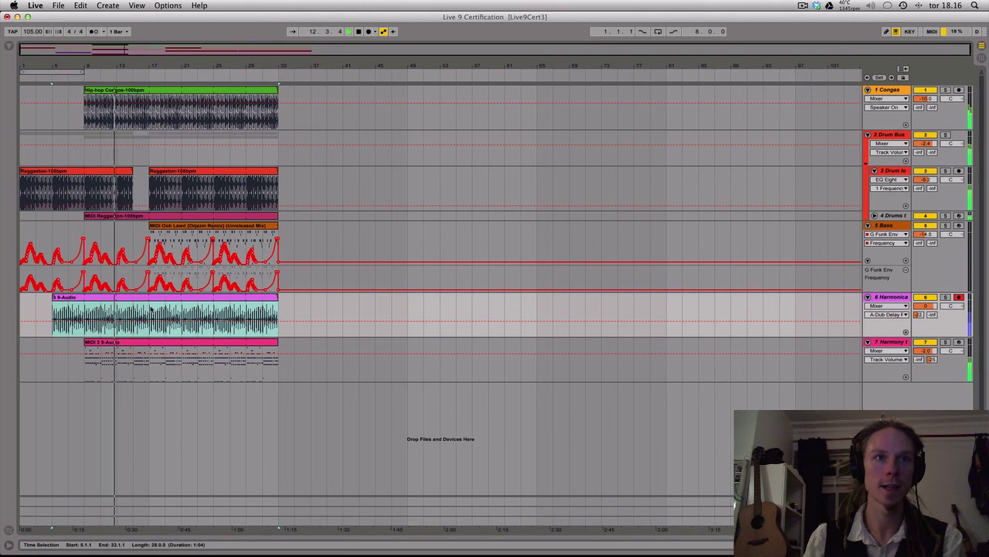
click(151, 312)
key(super+e)
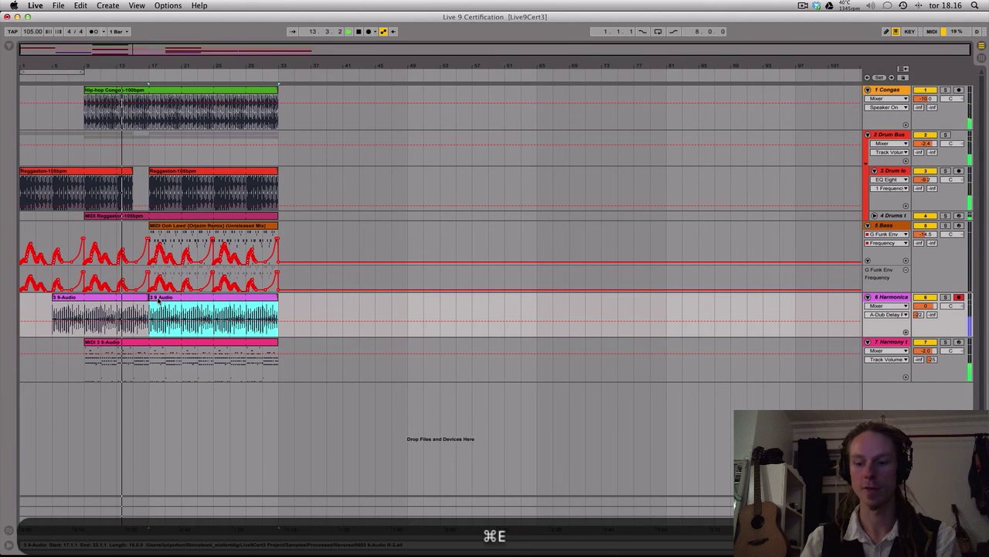
click(158, 301)
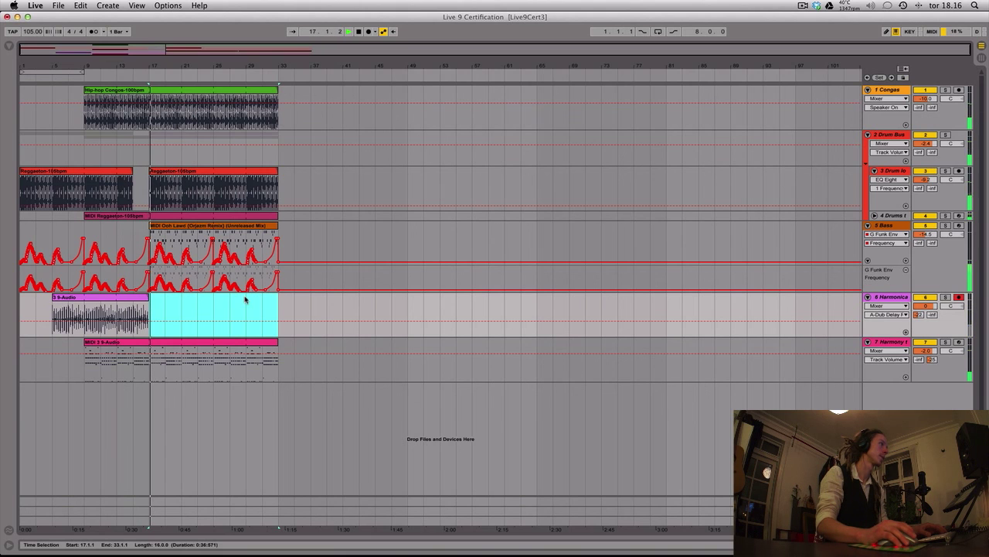
Split the Harmonica clip at bar 9 and copy its first section to bar 31
click(84, 317)
key(super+e)
drag(71, 300, 271, 306)
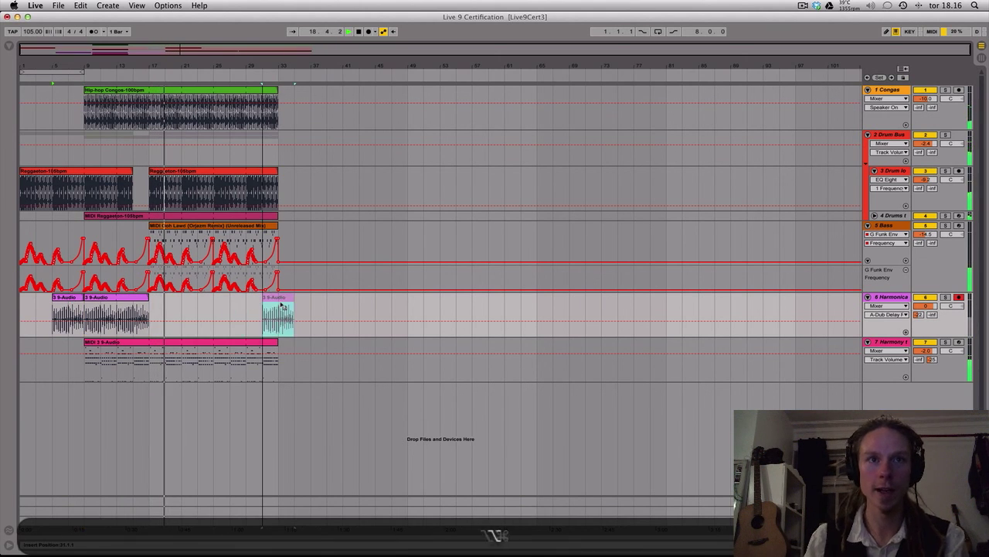
Trim the copied Harmonica clip to a short fragment just before bar 33
drag(265, 66, 266, 116)
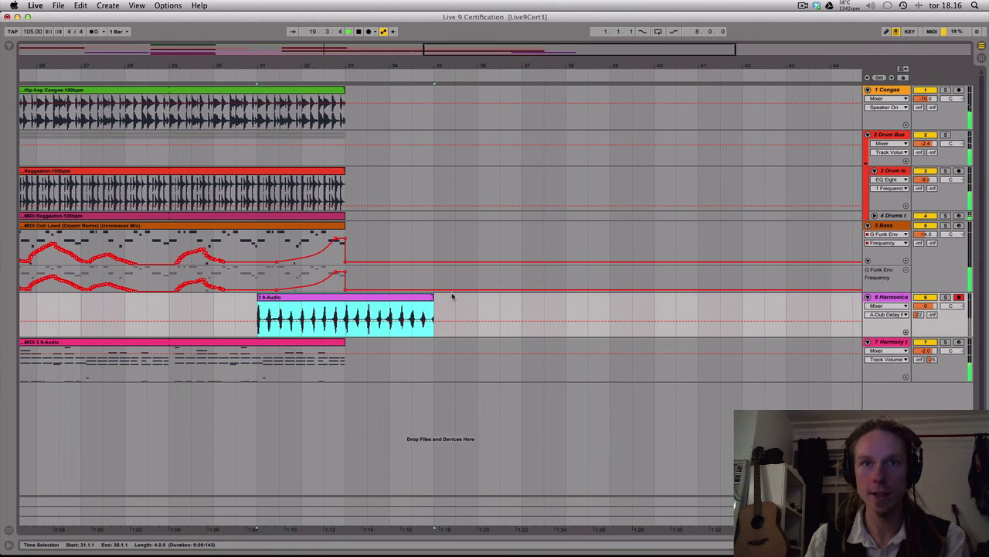
drag(434, 302, 330, 303)
drag(189, 63, 435, 64)
Stagger the percussion endings by trimming the drum loop to bar 29, the Congas to bar 27 and the MIDI drums to bar 31
click(429, 242)
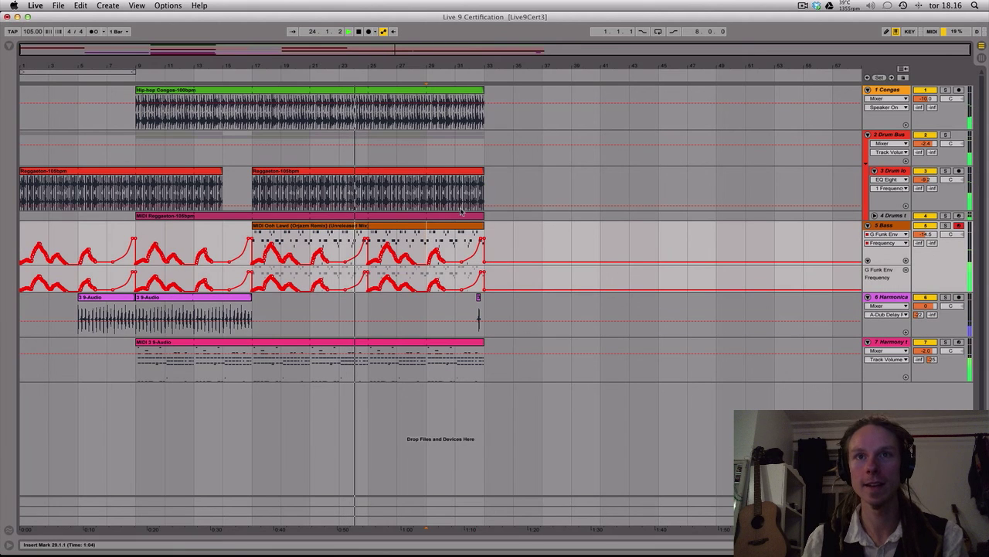
drag(481, 171, 426, 171)
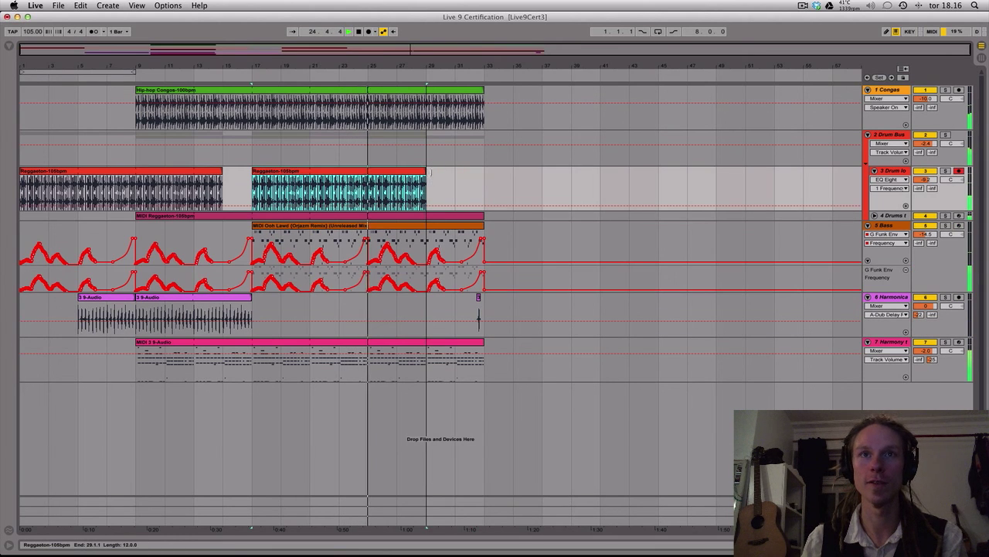
drag(482, 90, 397, 89)
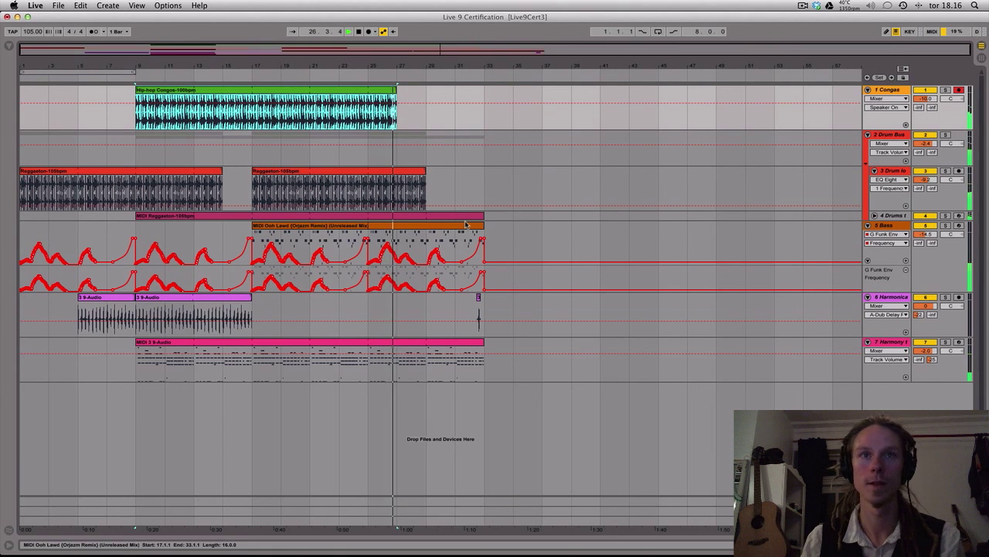
drag(483, 216, 462, 222)
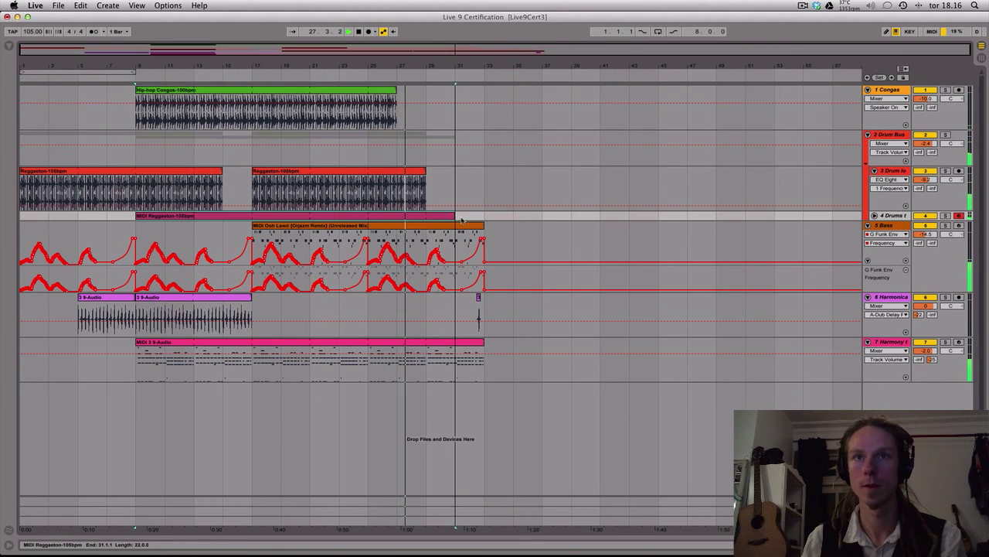
Draw a curved upward automation ramp for the Bass track's Reverb send from bar 31 to bar 33
click(932, 244)
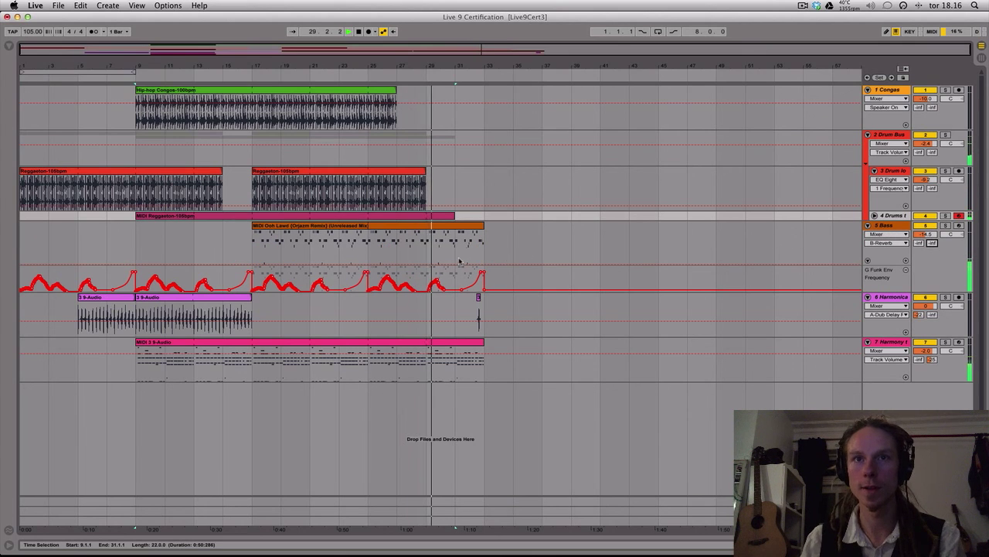
mouse_move(456, 259)
mouse_down()
mouse_move(484, 260)
mouse_move(469, 242)
mouse_move(455, 264)
mouse_move(471, 264)
mouse_up()
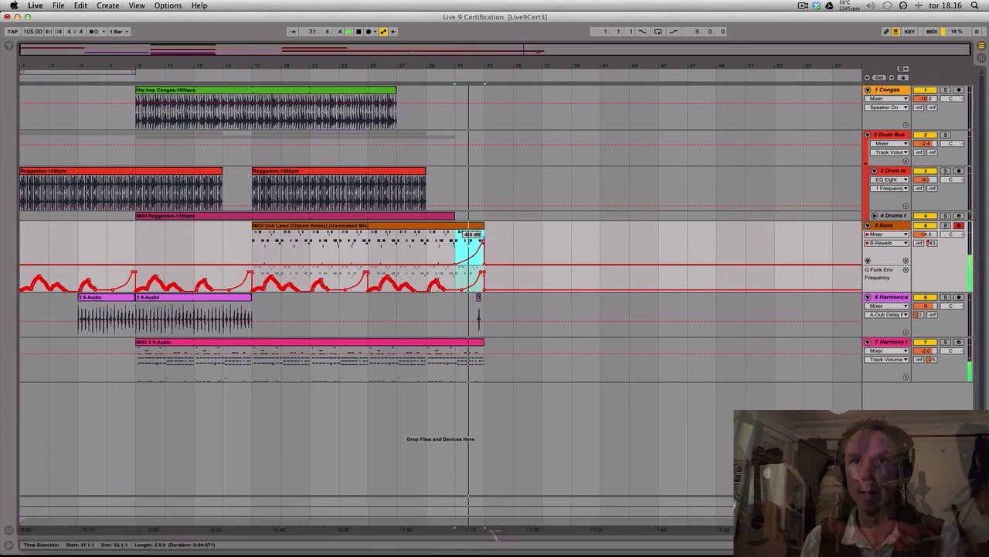